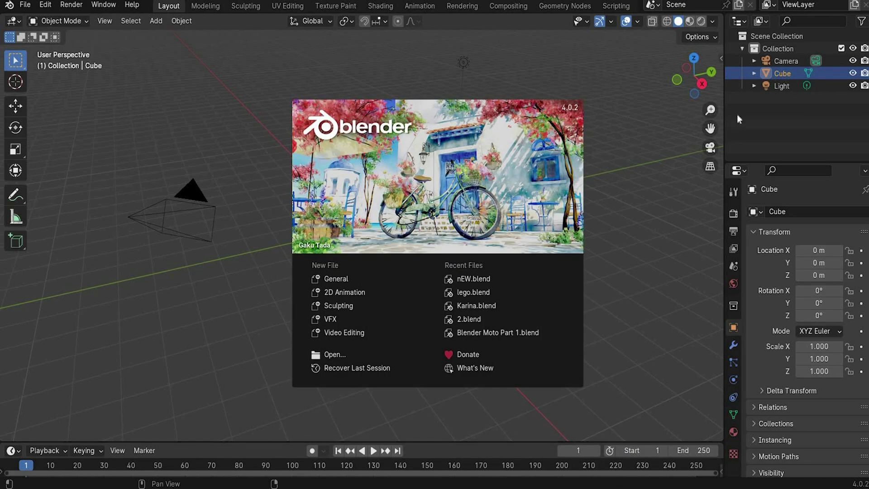
Dismiss the splash screen and delete the default light, cube and camera from the scene
{"action": "left_click", "coordinate": [779, 87]}
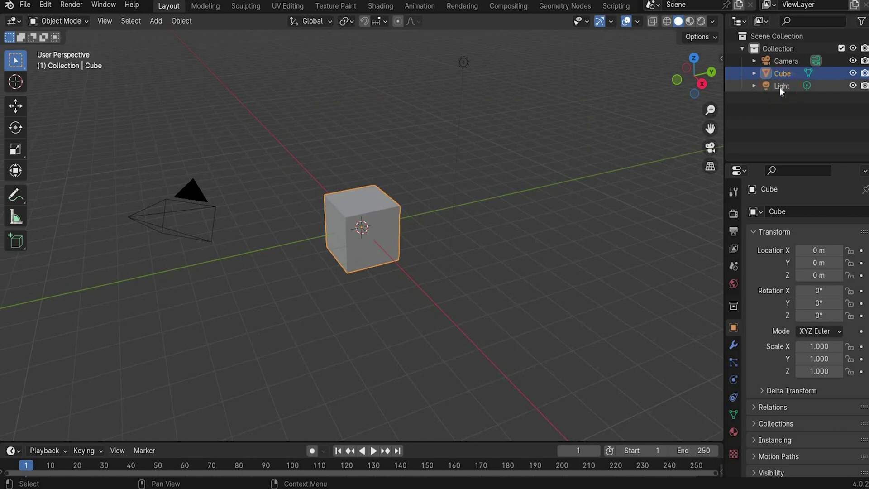
{"action": "left_click", "coordinate": [779, 87]}
{"action": "key", "text": "Delete"}
{"action": "left_click", "coordinate": [775, 71]}
{"action": "key", "text": "Delete"}
{"action": "left_click", "coordinate": [777, 59]}
{"action": "key", "text": "x"}
Minimize the artwork preview, switch to the right orthographic view and bring in the LEGO head picture as a reference image
{"action": "left_click", "coordinate": [552, 180]}
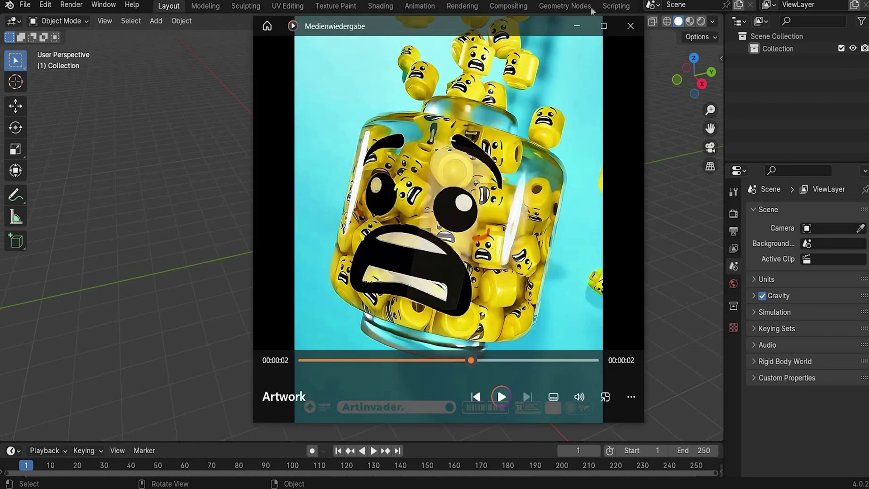
{"action": "left_click", "coordinate": [578, 27]}
{"action": "left_click", "coordinate": [702, 83]}
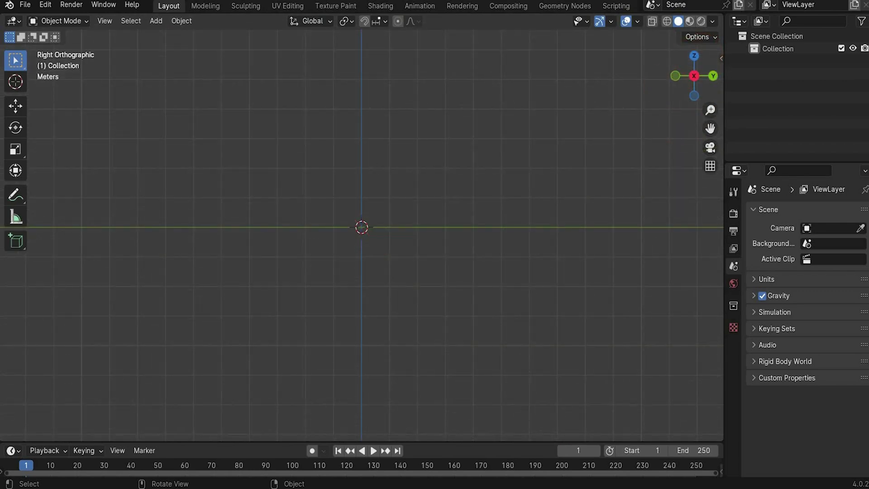
{"action": "left_click_drag", "start_coordinate": [325, 318], "coordinate": [466, 266]}
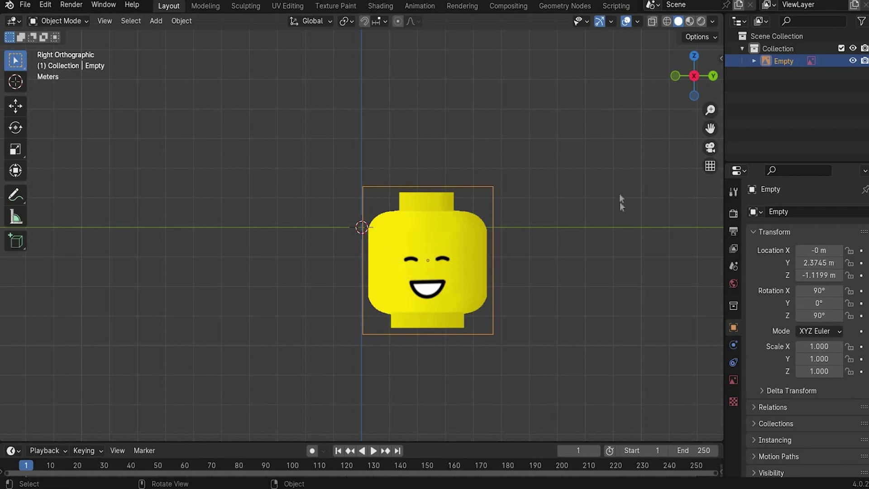
Centre the reference image on the origin by setting its Y and Z locations to 0 m
{"action": "left_click", "coordinate": [722, 58]}
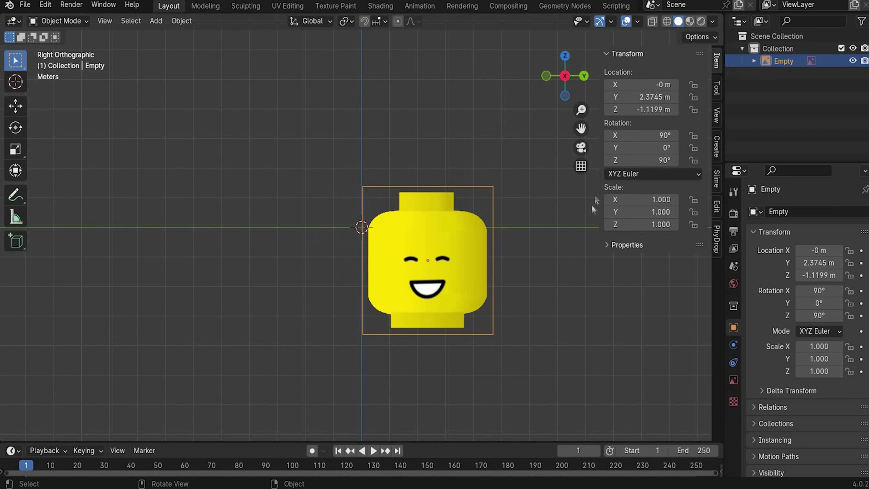
{"action": "left_click", "coordinate": [643, 98]}
{"action": "type", "text": "0"}
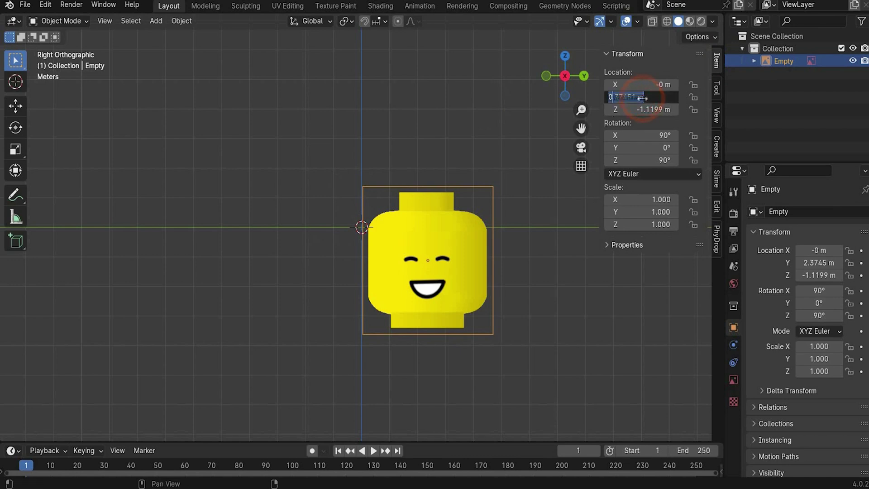
{"action": "key", "text": "Return"}
{"action": "left_click", "coordinate": [643, 110]}
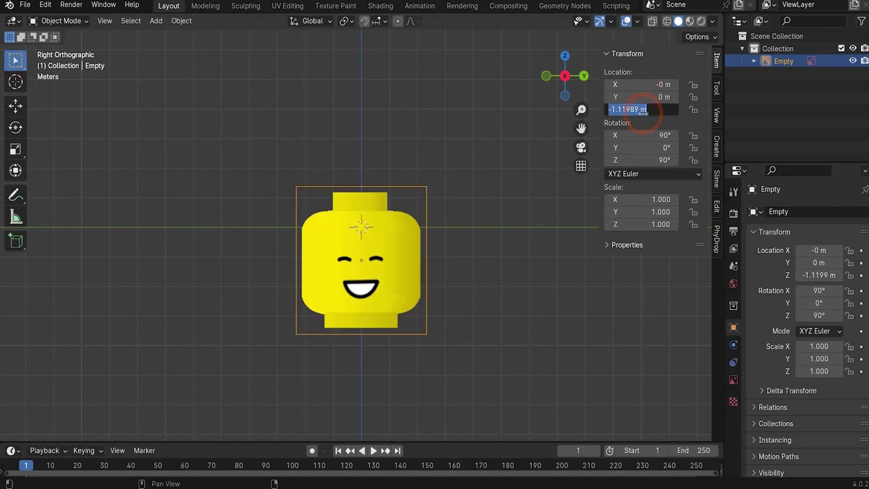
{"action": "type", "text": "0"}
{"action": "key", "text": "Return"}
{"action": "scroll", "coordinate": [379, 196], "scroll_direction": "up", "scroll_amount": 2}
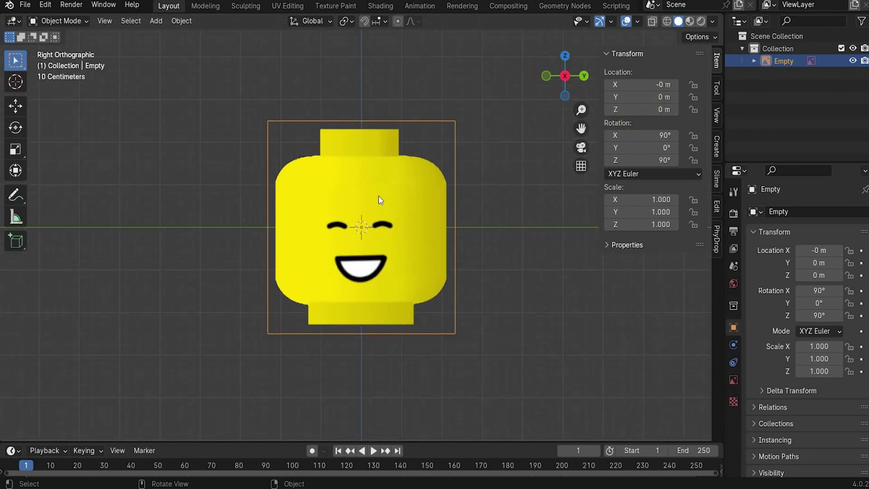
Add a cylinder mesh with 75 vertices, a radius of 2.12 m and a depth of 3.5 m
{"action": "left_click", "coordinate": [156, 21]}
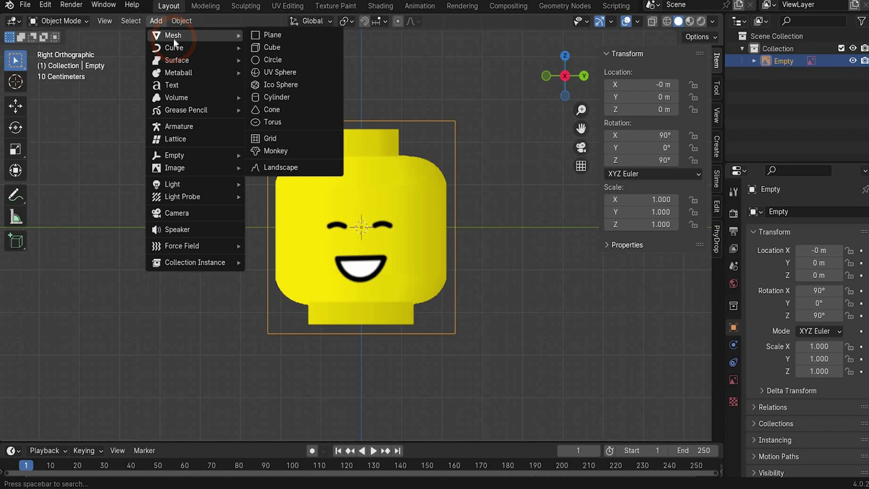
{"action": "mouse_move", "coordinate": [200, 35]}
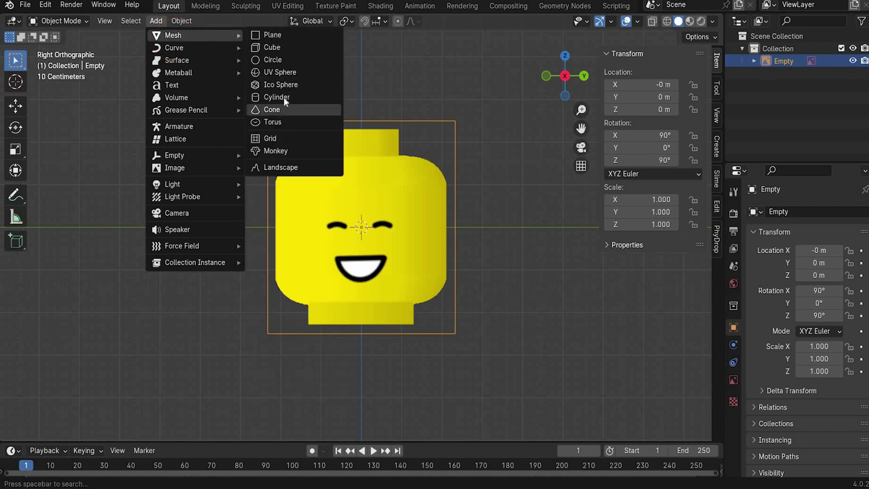
{"action": "left_click", "coordinate": [276, 97]}
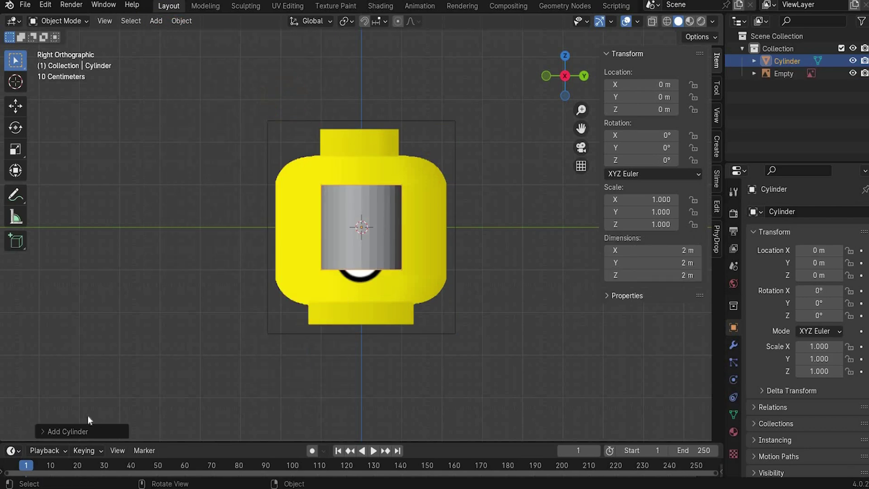
{"action": "left_click", "coordinate": [80, 431]}
{"action": "left_click", "coordinate": [150, 283]}
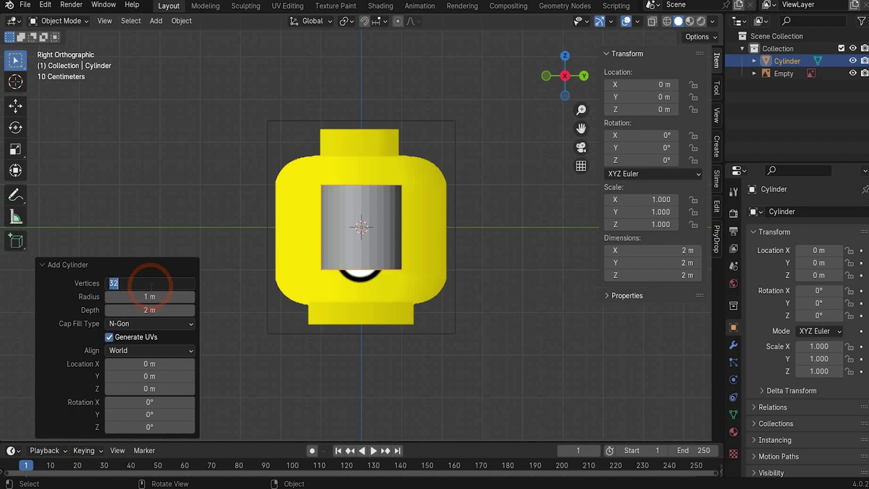
{"action": "type", "text": "75"}
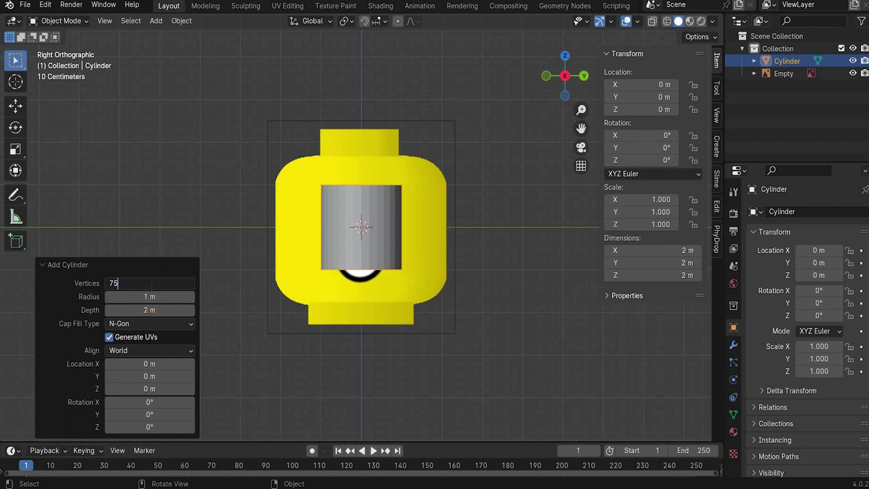
{"action": "left_click", "coordinate": [150, 295]}
{"action": "type", "text": "2.12"}
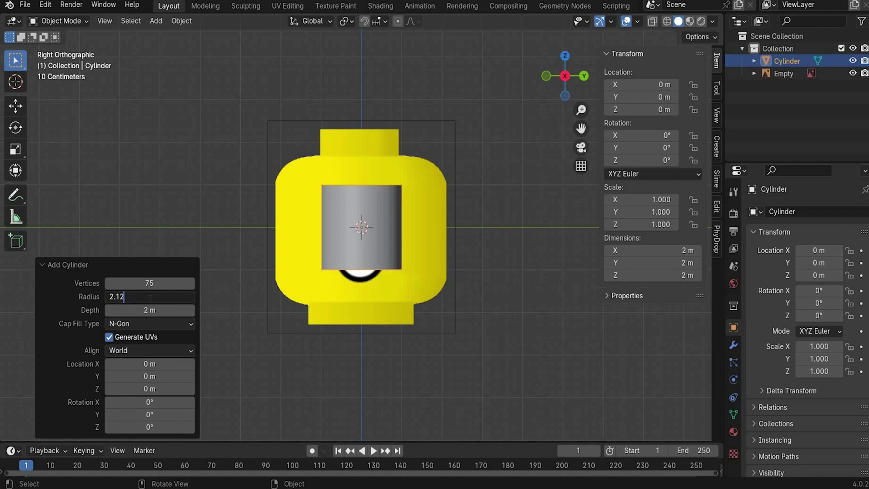
{"action": "key", "text": "Return"}
{"action": "left_click", "coordinate": [149, 311]}
{"action": "type", "text": "3.5"}
{"action": "key", "text": "Return"}
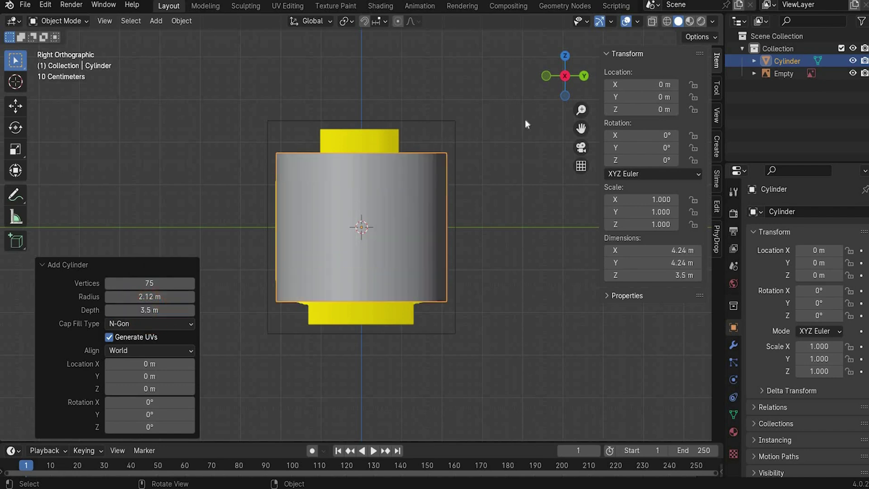
Switch the viewport to wireframe shading and add a Bevel modifier to the cylinder
{"action": "left_click", "coordinate": [667, 22]}
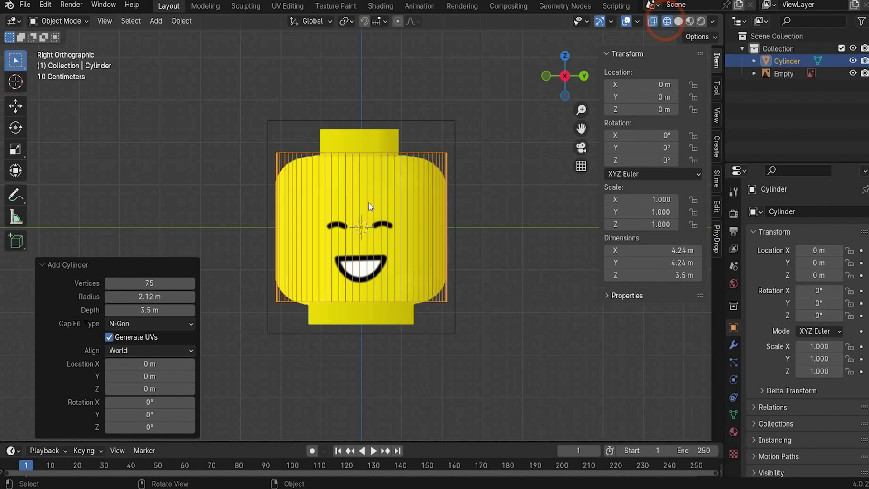
{"action": "scroll", "coordinate": [367, 233], "scroll_direction": "up", "scroll_amount": 2}
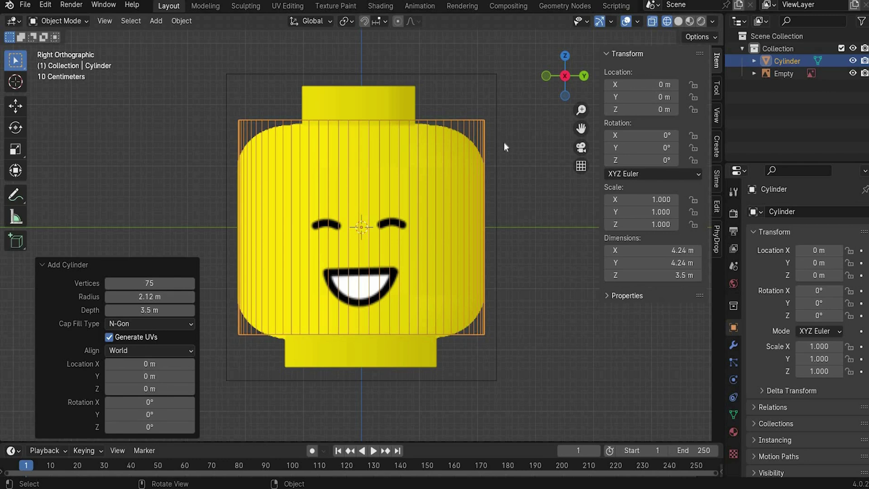
{"action": "left_click", "coordinate": [733, 345]}
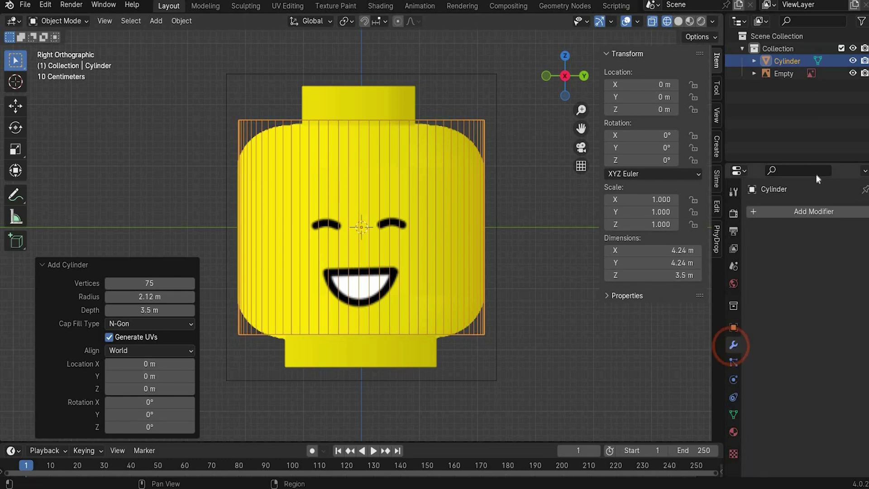
{"action": "left_click", "coordinate": [792, 211]}
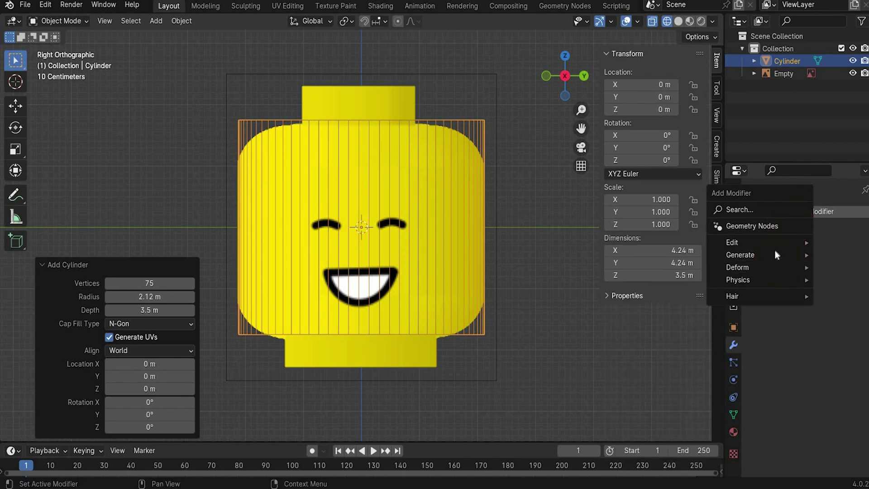
{"action": "mouse_move", "coordinate": [775, 255]}
{"action": "left_click", "coordinate": [636, 62]}
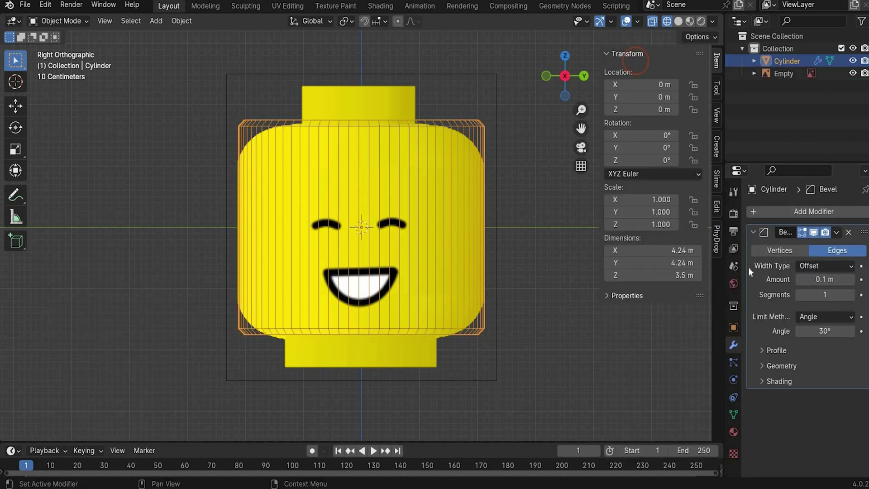
Set the Bevel modifier's amount to 0.5 m and its segments to 12
{"action": "left_click", "coordinate": [824, 279]}
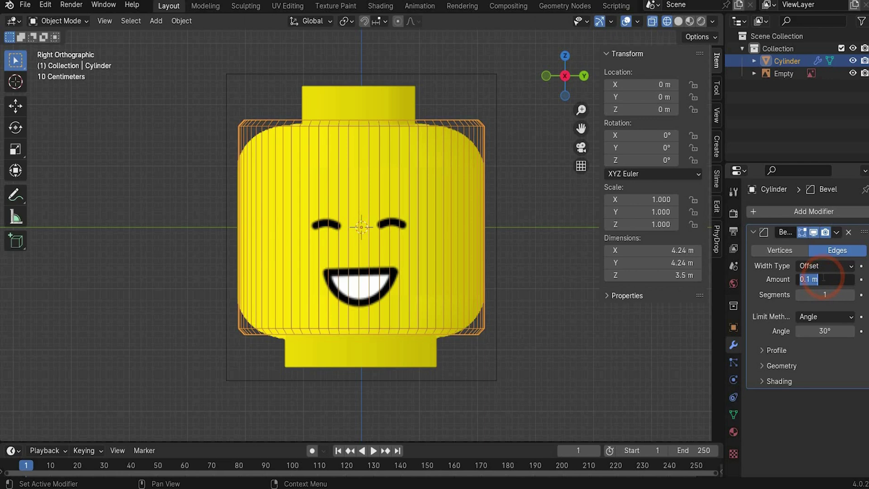
{"action": "type", "text": "0.5"}
{"action": "key", "text": "Return"}
{"action": "left_click", "coordinate": [822, 293]}
{"action": "type", "text": "12"}
{"action": "key", "text": "Return"}
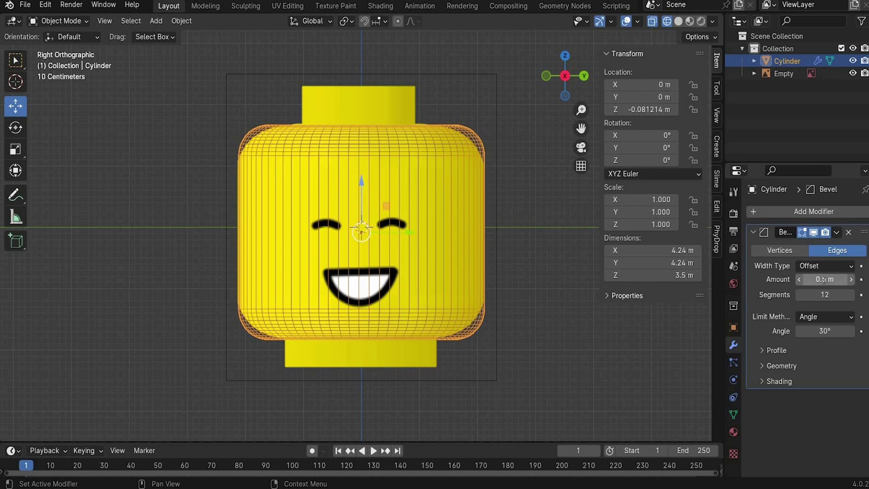
Lower the cylinder about 0.08 m to align with the reference head and set its Bevel amount to 0.8 m
{"action": "left_click", "coordinate": [824, 278]}
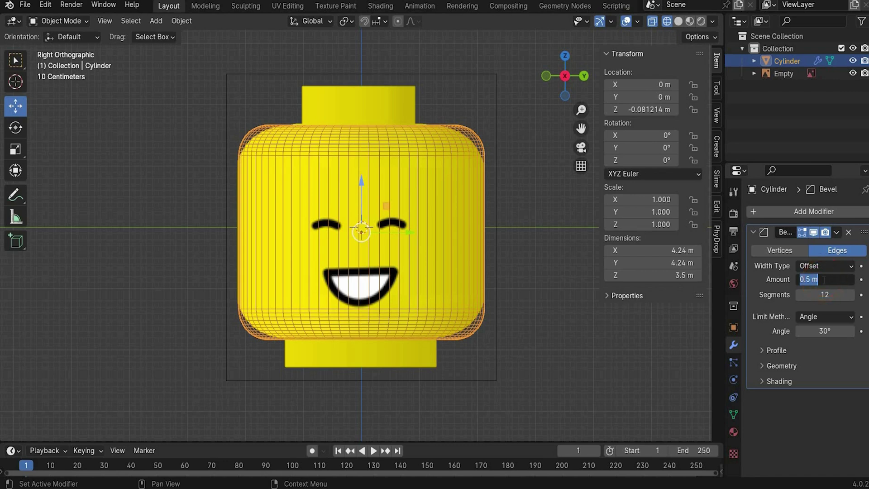
{"action": "type", "text": "0.8"}
{"action": "key", "text": "Return"}
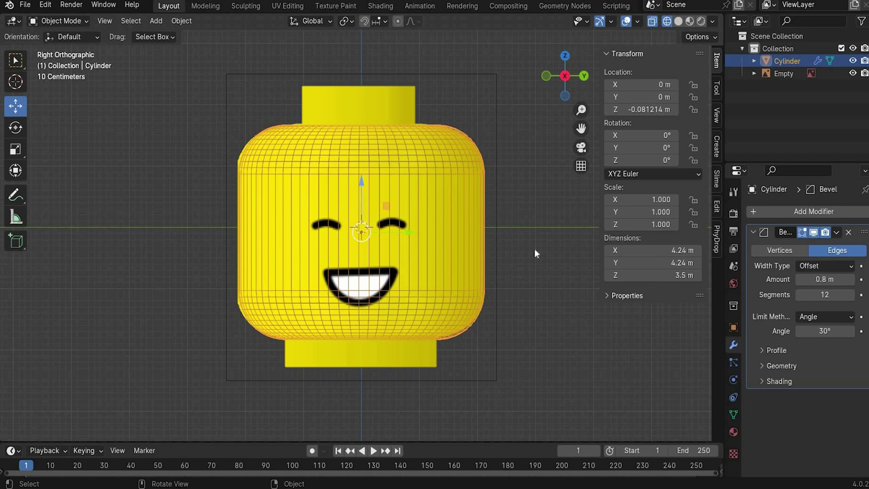
Rename the bevelled cylinder as Main
{"action": "double_click", "coordinate": [787, 61]}
{"action": "type", "text": "Mai"}
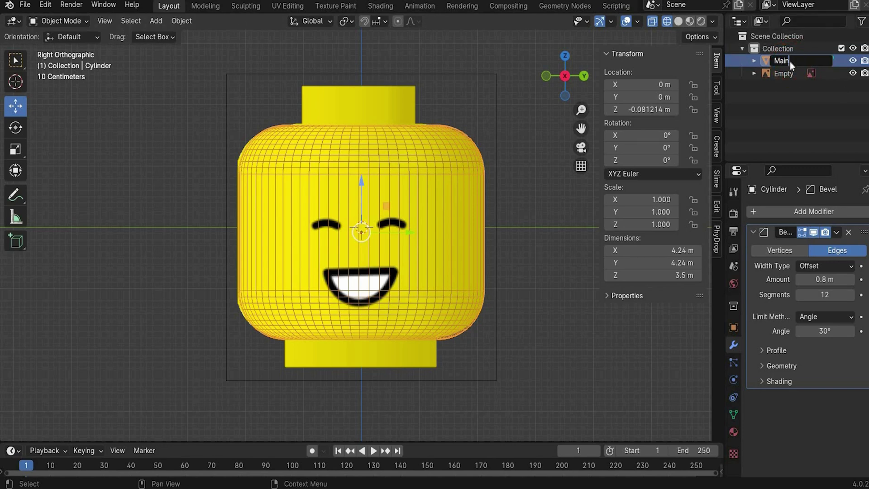
{"action": "type", "text": "n"}
{"action": "key", "text": "Return"}
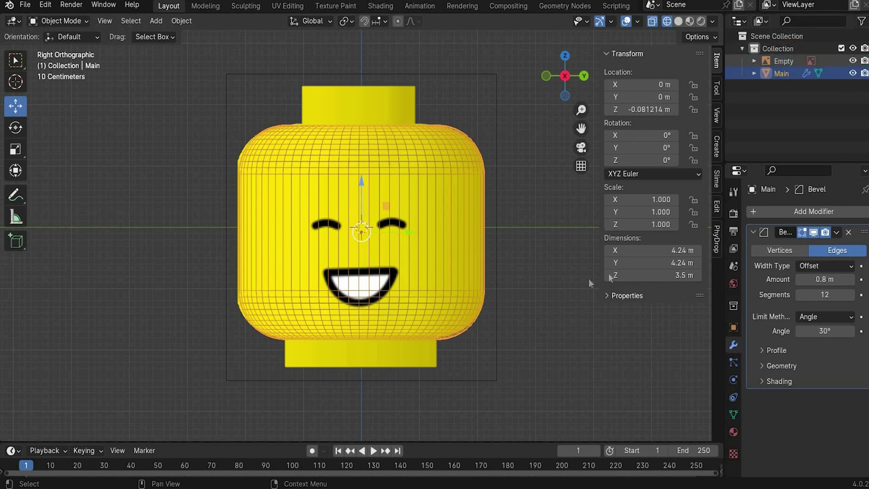
Add a second cylinder mesh and set its vertices to 50
{"action": "left_click", "coordinate": [156, 21]}
{"action": "mouse_move", "coordinate": [175, 34]}
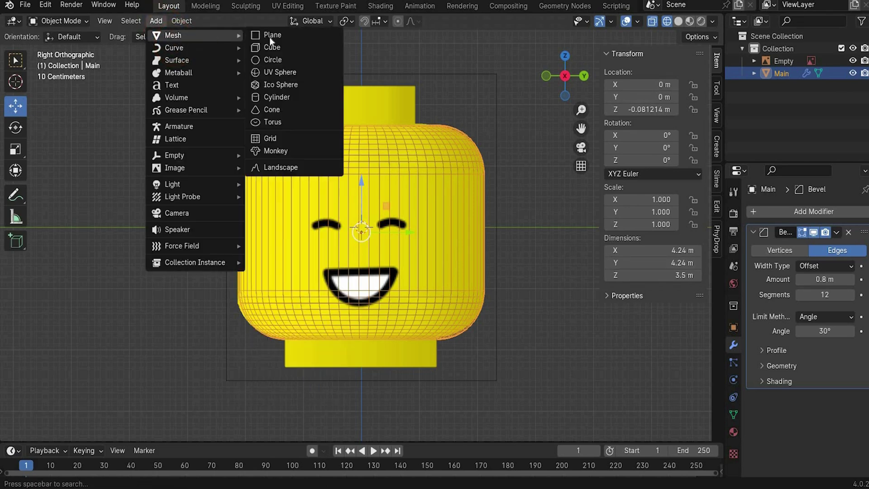
{"action": "left_click", "coordinate": [289, 93]}
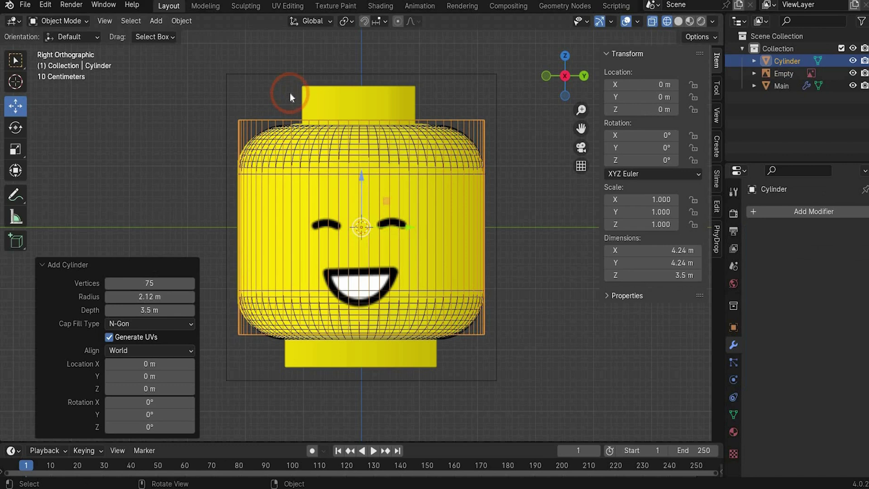
{"action": "left_click", "coordinate": [148, 283]}
{"action": "type", "text": "50"}
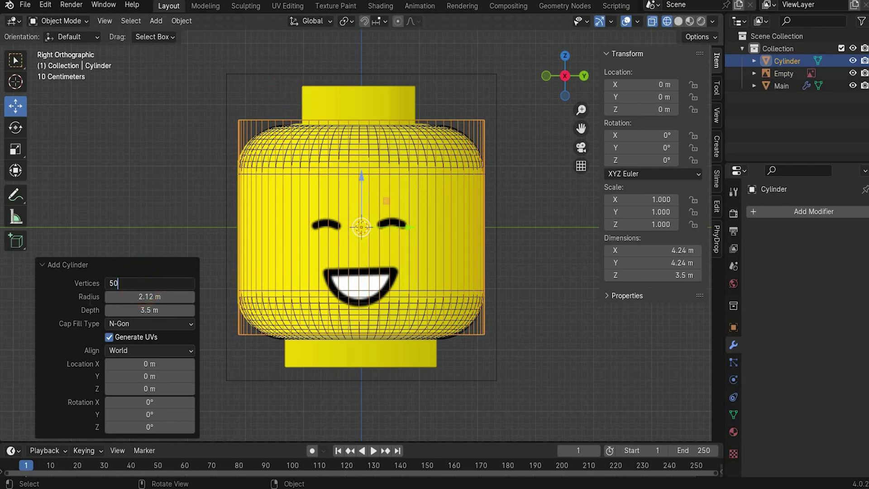
{"action": "key", "text": "Return"}
Set the new cylinder's radius to 1.3 m and its depth to 0.5 m
{"action": "left_click", "coordinate": [134, 297]}
{"action": "type", "text": "1"}
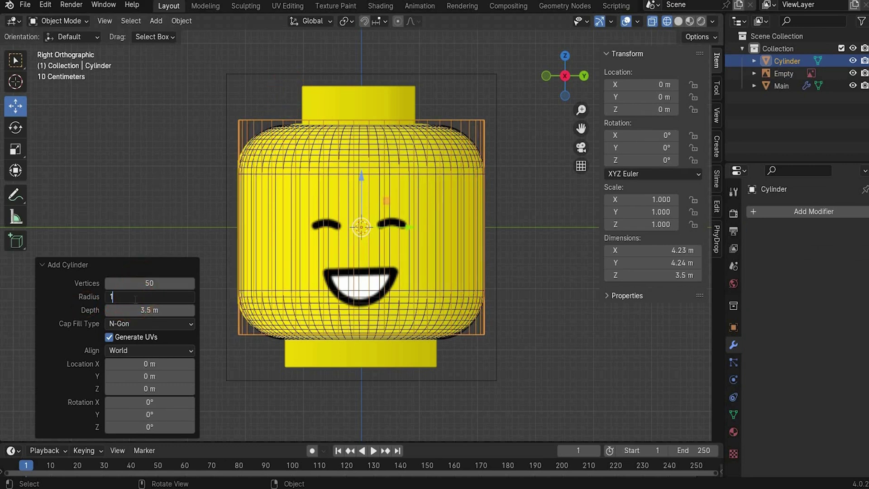
{"action": "type", "text": ".3"}
{"action": "key", "text": "Return"}
{"action": "left_click", "coordinate": [156, 311]}
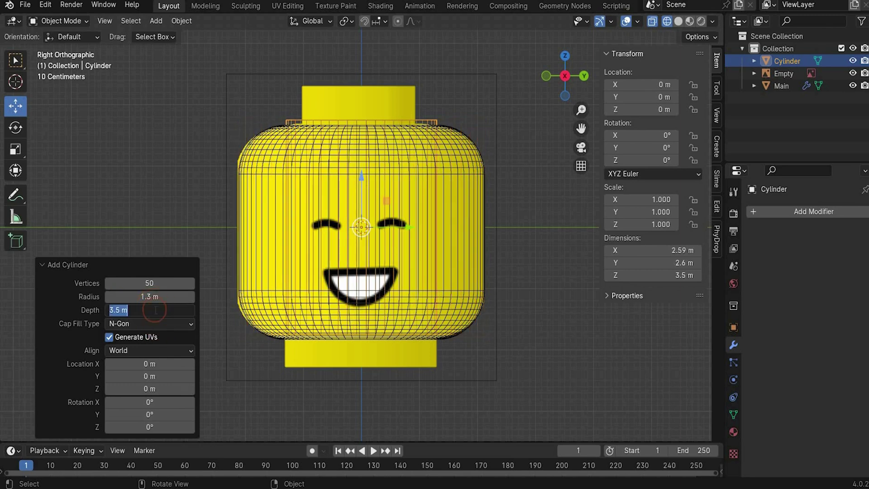
{"action": "type", "text": "0.5"}
{"action": "key", "text": "Return"}
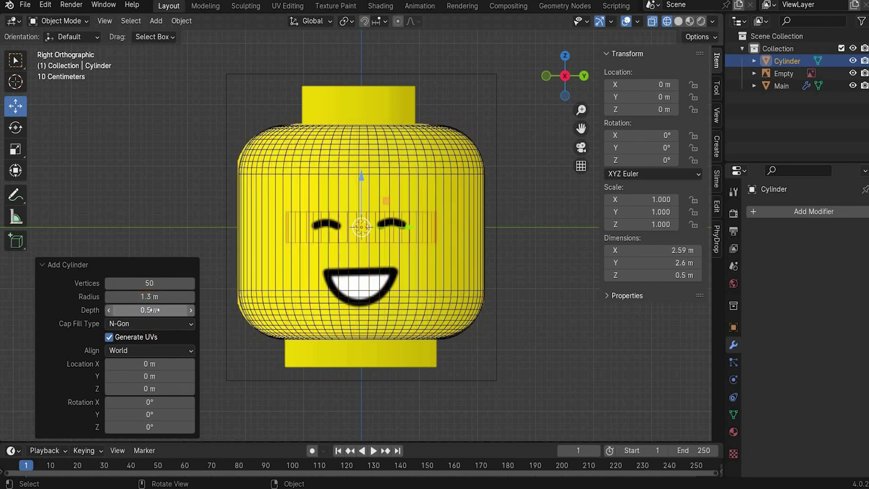
Move the small cylinder down about 2.03 m onto the reference head's neck and rename it Neck
{"action": "left_click_drag", "start_coordinate": [361, 181], "coordinate": [350, 292]}
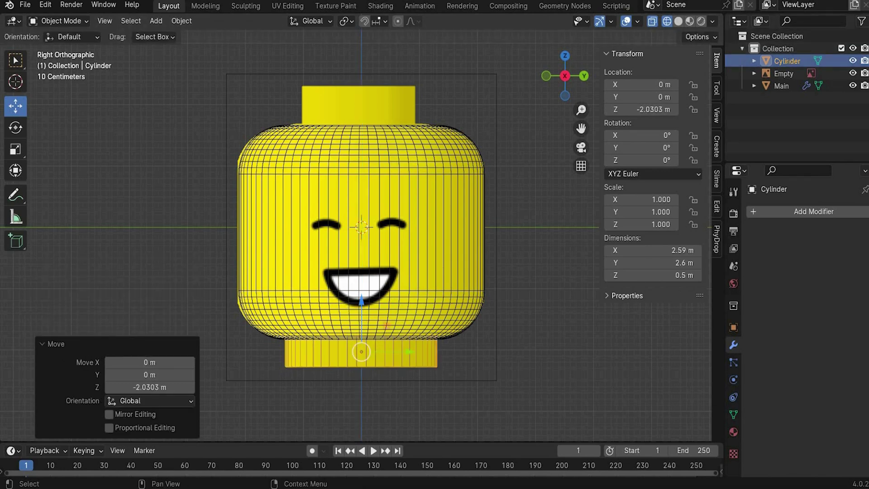
{"action": "double_click", "coordinate": [789, 62]}
{"action": "type", "text": "Neck"}
{"action": "key", "text": "Return"}
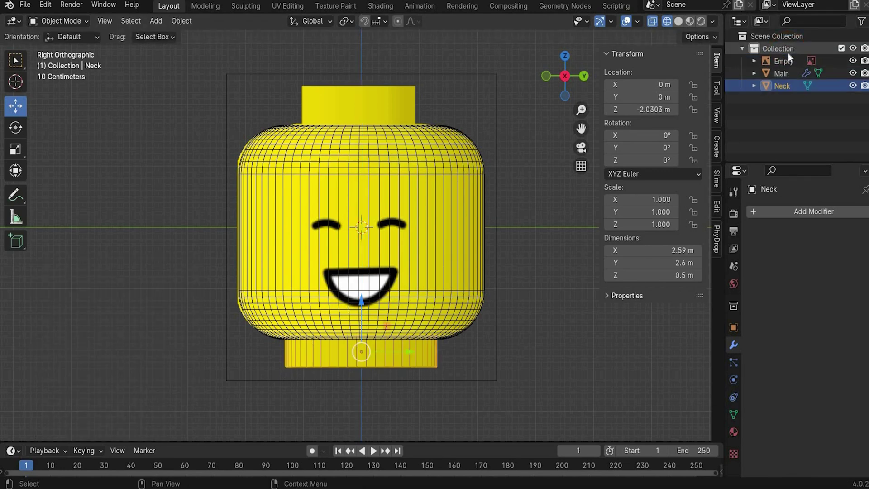
Duplicate the Neck cylinder and rename the copy Top
{"action": "left_click", "coordinate": [782, 86]}
{"action": "key", "text": "ctrl+c"}
{"action": "key", "text": "ctrl+v"}
{"action": "double_click", "coordinate": [779, 98]}
{"action": "type", "text": "T"}
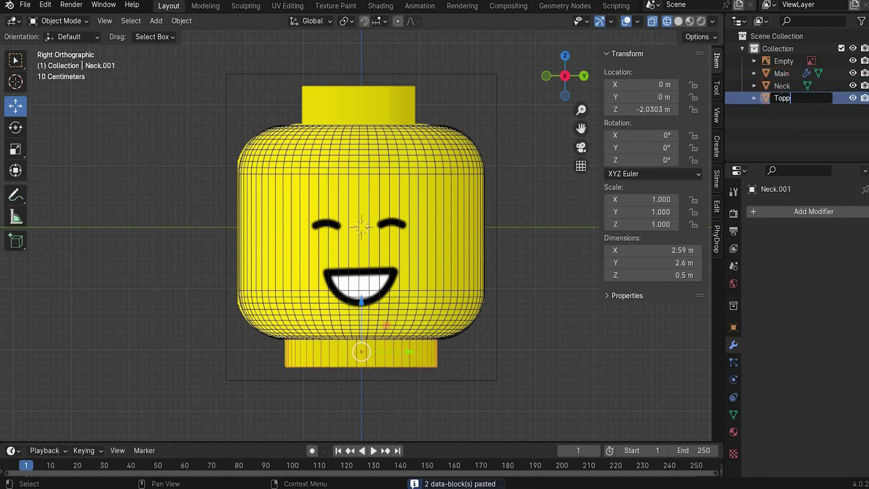
{"action": "key", "text": "Return"}
Move Top up about 3.92 m onto the reference's stud and set its scale to 0.75 in X and Y and 1.25 in Z
{"action": "left_click_drag", "start_coordinate": [361, 300], "coordinate": [362, 59]}
{"action": "left_click", "coordinate": [659, 200]}
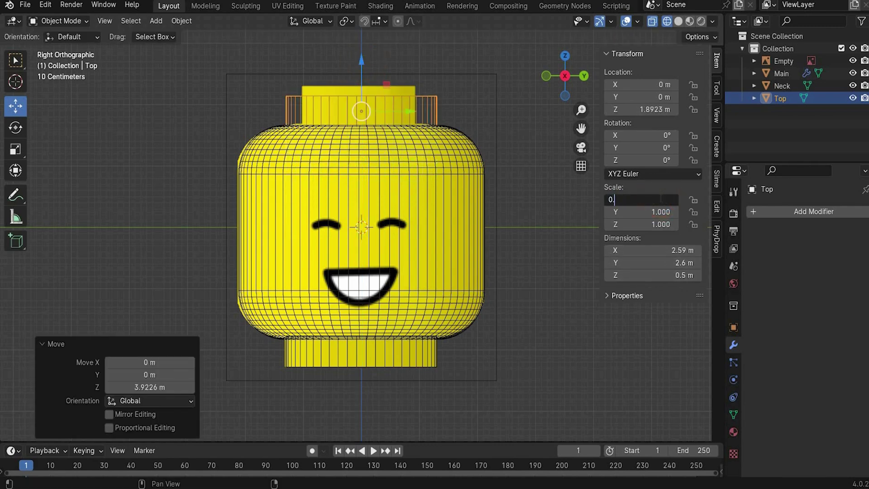
{"action": "type", "text": "0.75"}
{"action": "key", "text": "Return"}
{"action": "left_click", "coordinate": [659, 212]}
{"action": "type", "text": "0"}
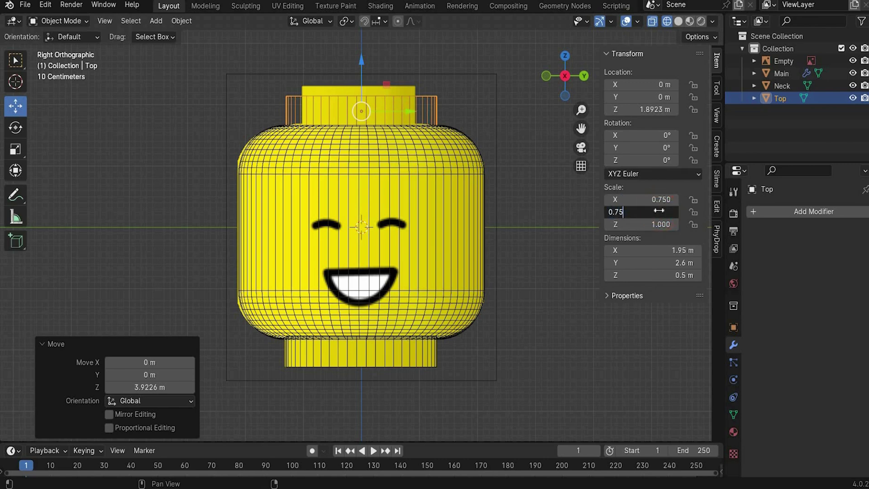
{"action": "key", "text": "Return"}
{"action": "left_click", "coordinate": [635, 225]}
{"action": "key", "text": "BackSpace"}
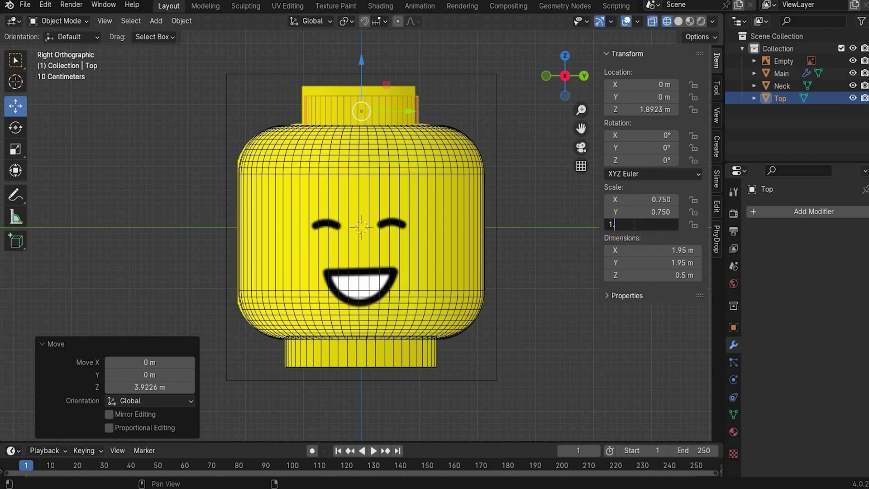
{"action": "key", "text": "Return"}
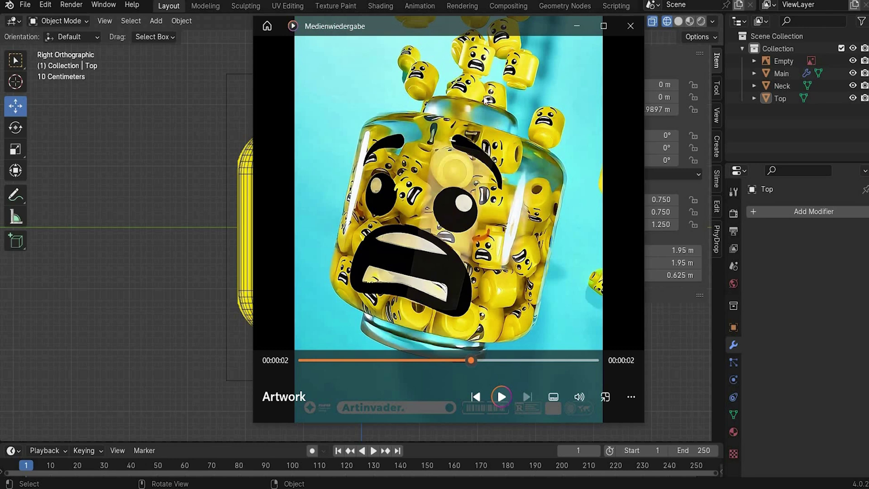
Minimise the media player, hide the reference image Empty, and display the model in solid shading
{"action": "left_click", "coordinate": [576, 26]}
{"action": "left_click", "coordinate": [789, 61]}
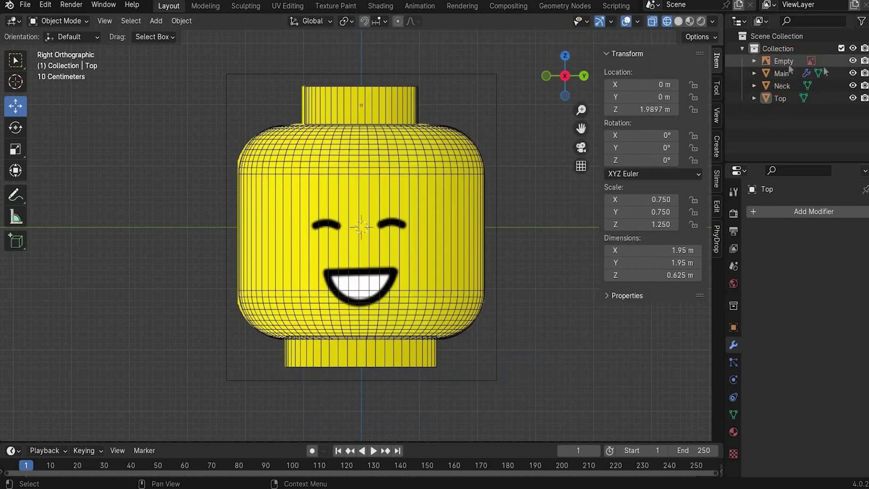
{"action": "left_click", "coordinate": [853, 62]}
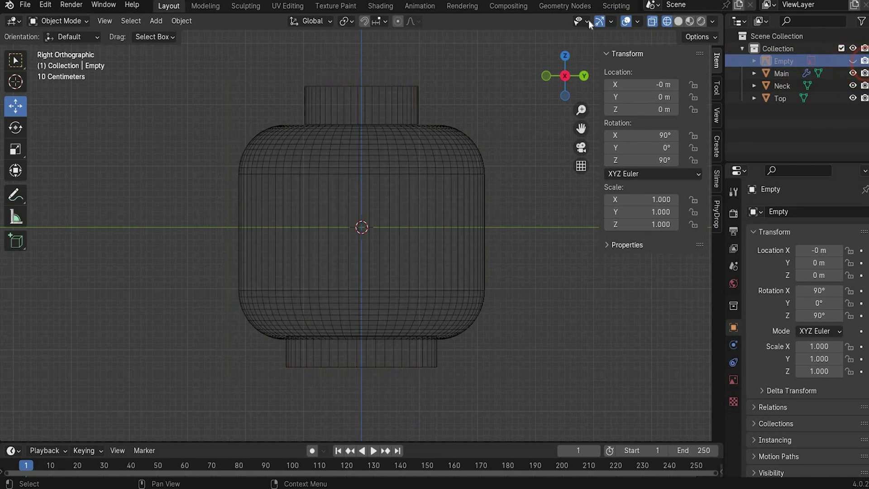
{"action": "left_click", "coordinate": [678, 22]}
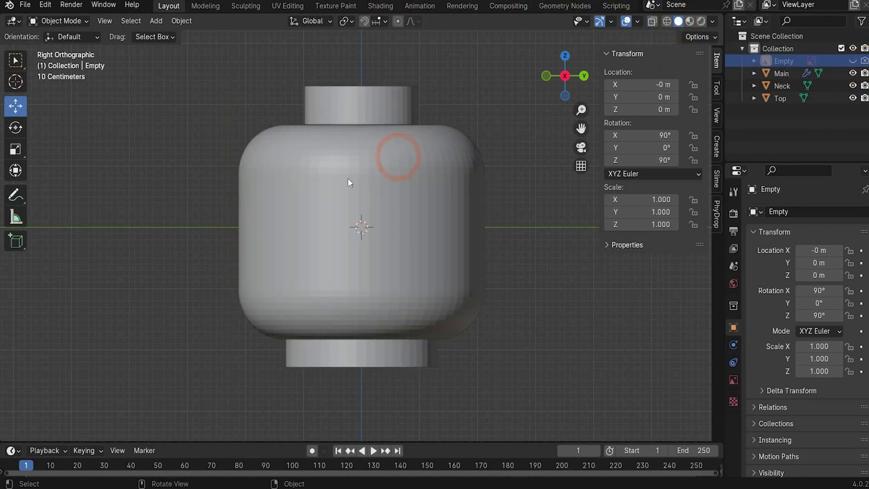
Delete the upper cap face of the Top cylinder in Edit Mode
{"action": "left_click", "coordinate": [774, 98]}
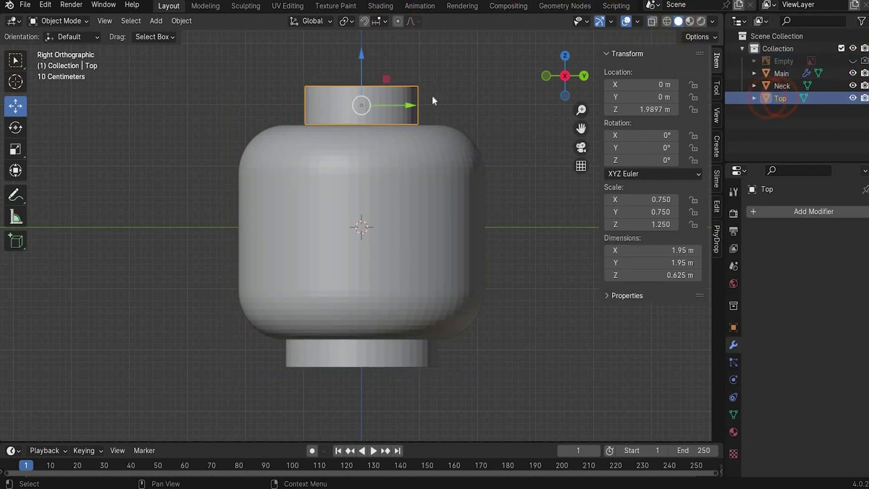
{"action": "left_click", "coordinate": [59, 21]}
{"action": "left_click", "coordinate": [60, 49]}
{"action": "middle_click_drag", "start_coordinate": [399, 84], "coordinate": [553, 133]}
{"action": "middle_click_drag", "start_coordinate": [250, 6], "coordinate": [247, 9]}
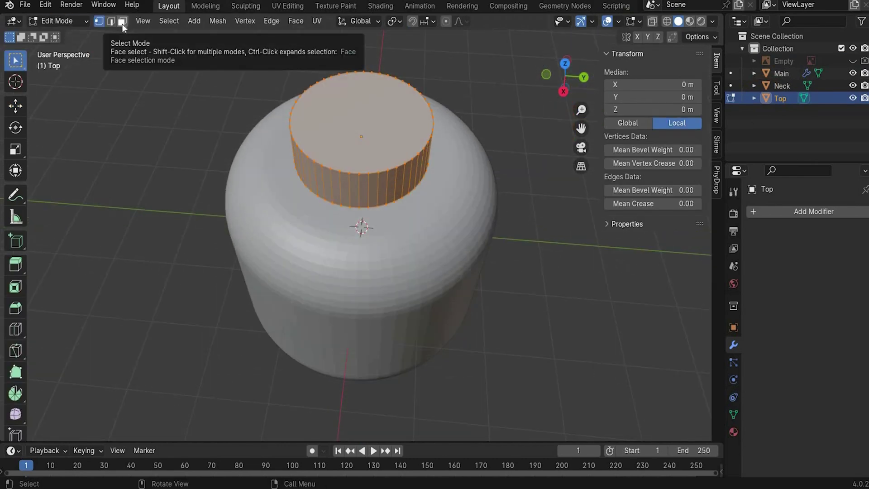
{"action": "left_click", "coordinate": [122, 21]}
{"action": "key", "text": "c"}
{"action": "left_click", "coordinate": [330, 124]}
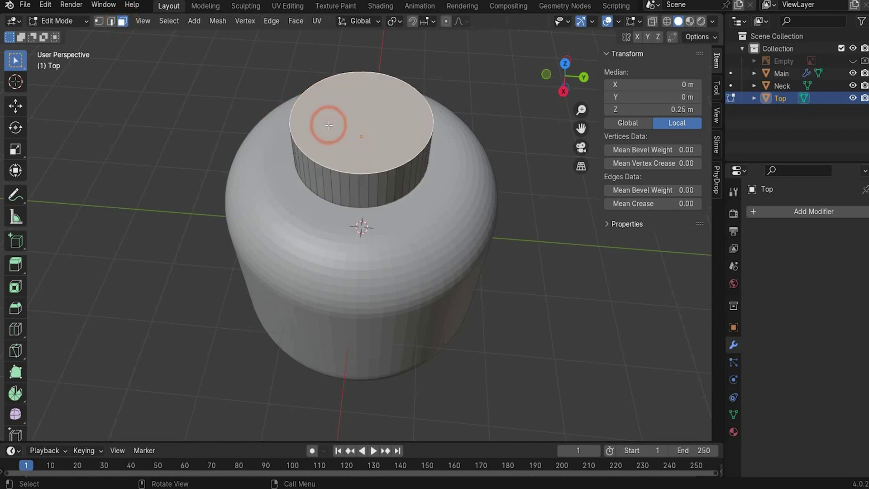
{"action": "key", "text": "Escape"}
{"action": "key", "text": "x"}
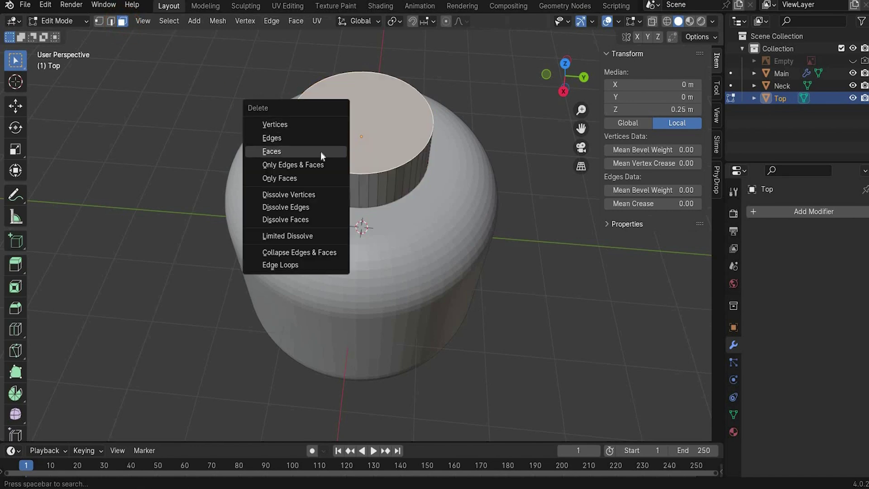
{"action": "left_click", "coordinate": [320, 151]}
Extrude the open upper edge loop of Top inward along normals with an offset of -0.3 m
{"action": "scroll", "coordinate": [399, 77], "scroll_direction": "up", "scroll_amount": 1}
{"action": "left_click_drag", "start_coordinate": [579, 127], "coordinate": [557, 213]}
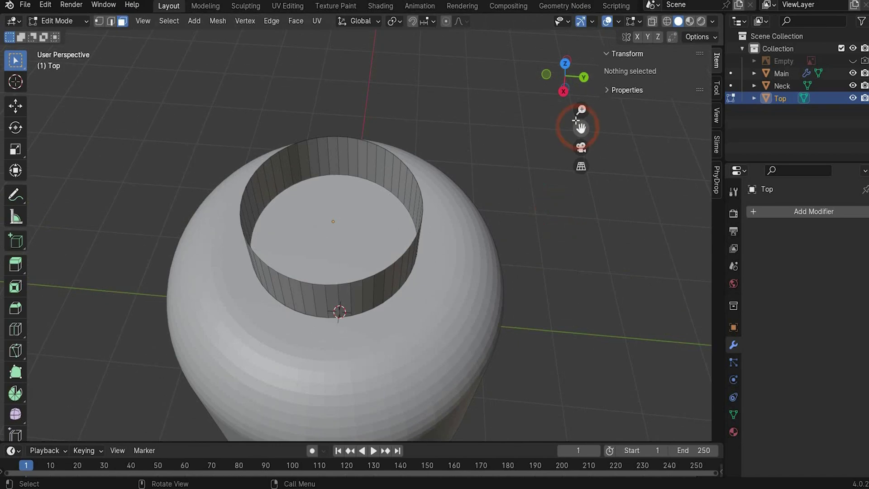
{"action": "left_click", "coordinate": [110, 25]}
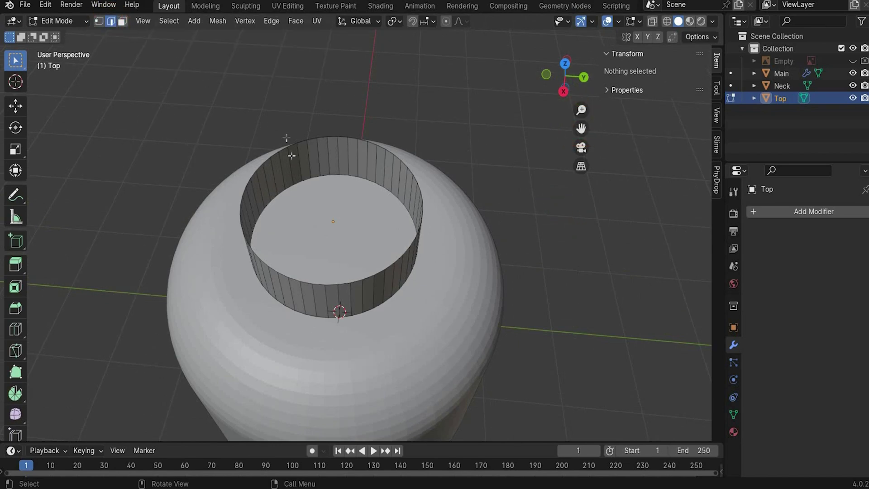
{"action": "left_click", "coordinate": [287, 275], "text": "alt"}
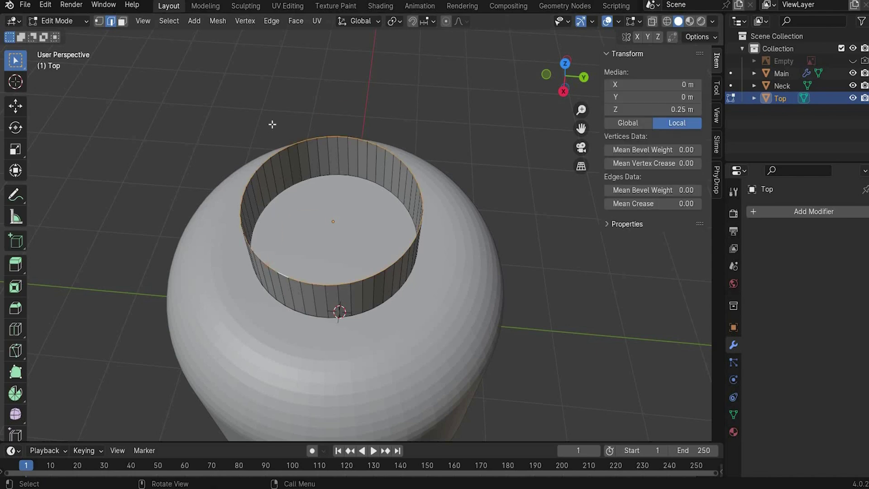
{"action": "left_click", "coordinate": [16, 265]}
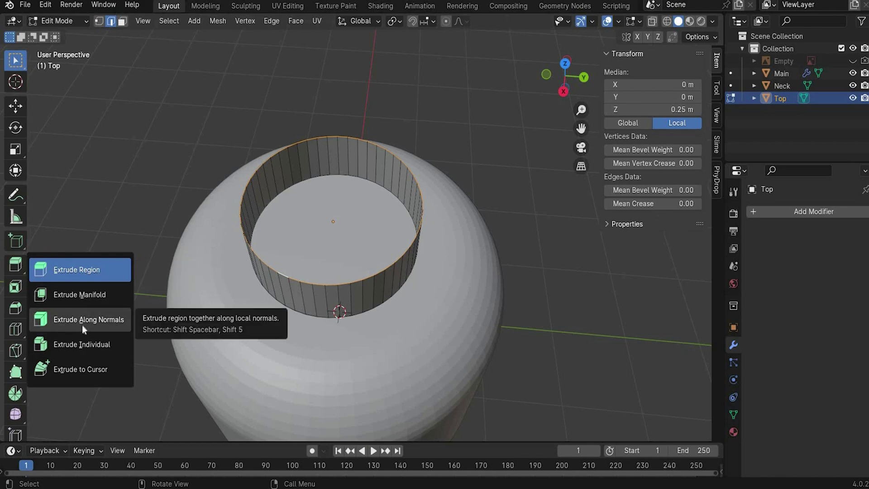
{"action": "left_click_drag", "start_coordinate": [283, 180], "coordinate": [280, 183]}
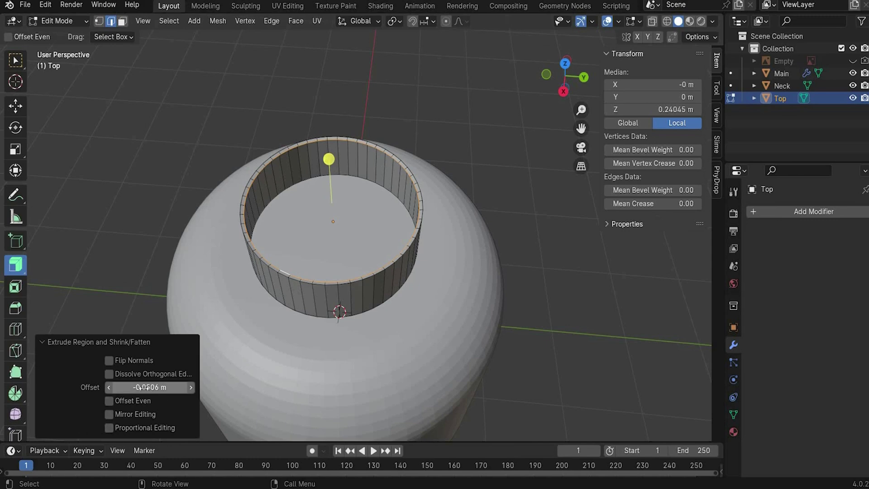
{"action": "left_click_drag", "start_coordinate": [151, 389], "coordinate": [77, 406]}
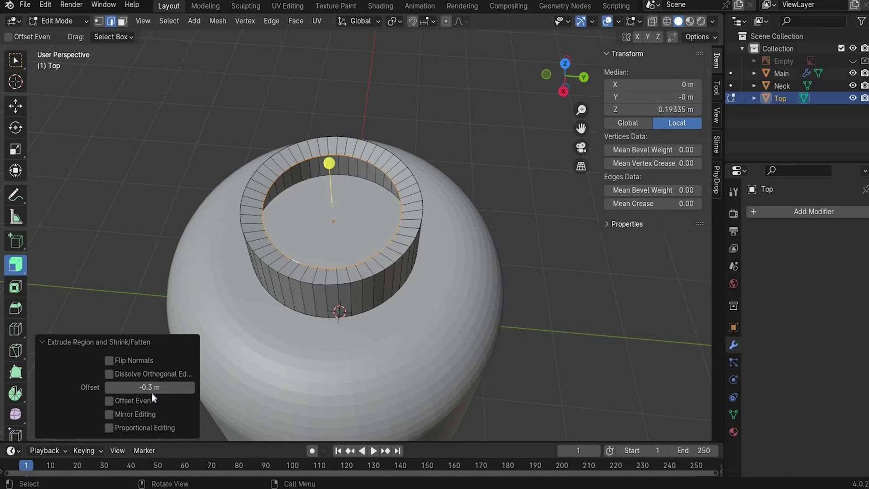
Raise the extruded inner edge loop about 0.07 m in the right wireframe view, level with the outer rim
{"action": "left_click", "coordinate": [563, 91]}
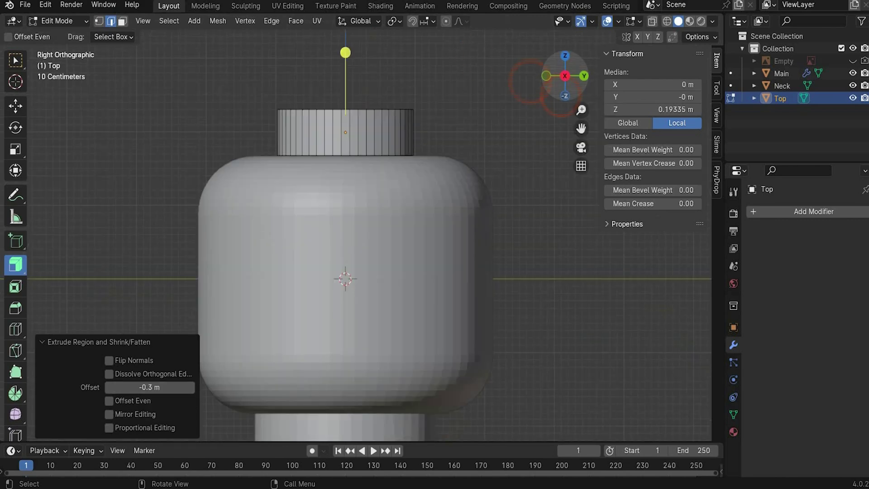
{"action": "left_click", "coordinate": [667, 24]}
{"action": "scroll", "coordinate": [316, 96], "scroll_direction": "up", "scroll_amount": 2}
{"action": "left_click_drag", "start_coordinate": [582, 128], "coordinate": [576, 227]}
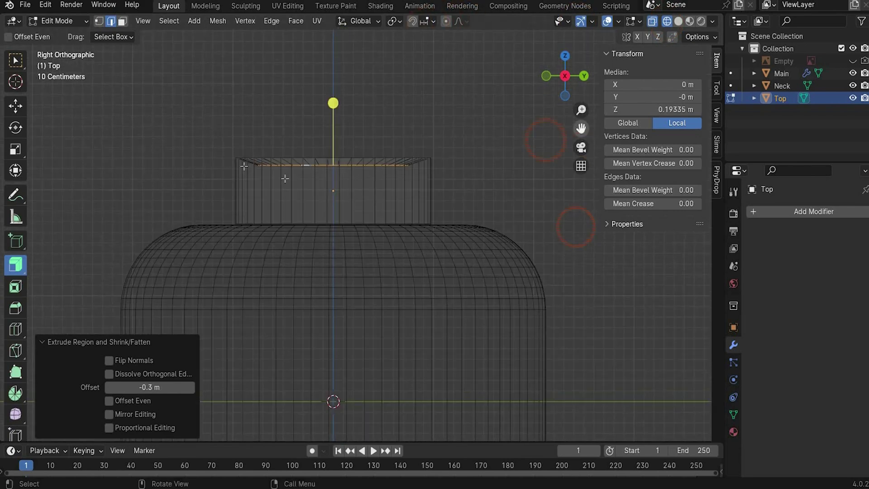
{"action": "left_click", "coordinate": [15, 105]}
{"action": "left_click_drag", "start_coordinate": [332, 117], "coordinate": [333, 109]}
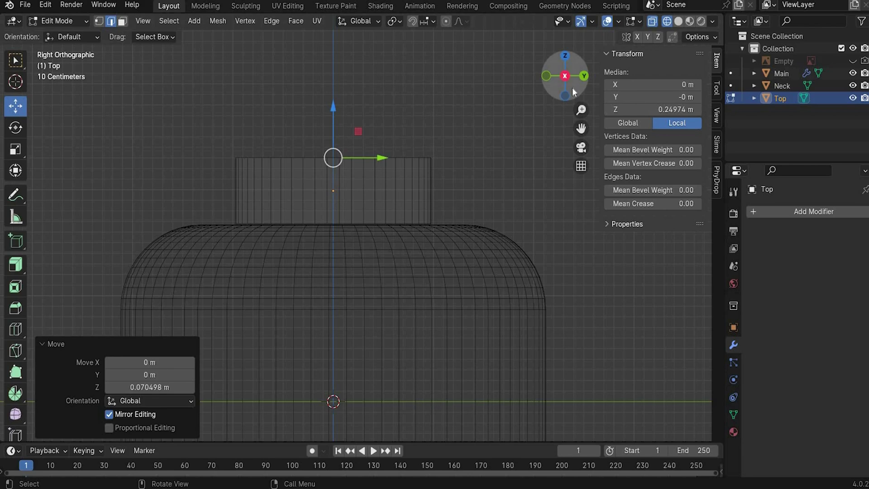
Extrude the inner edge loop of Top again along normals with an offset of -0.5 m
{"action": "left_click", "coordinate": [678, 21]}
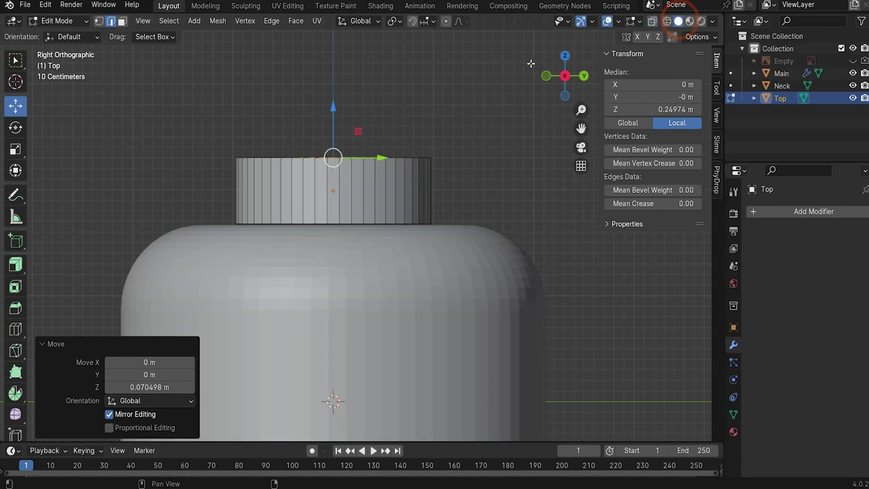
{"action": "left_click_drag", "start_coordinate": [567, 73], "coordinate": [21, 284]}
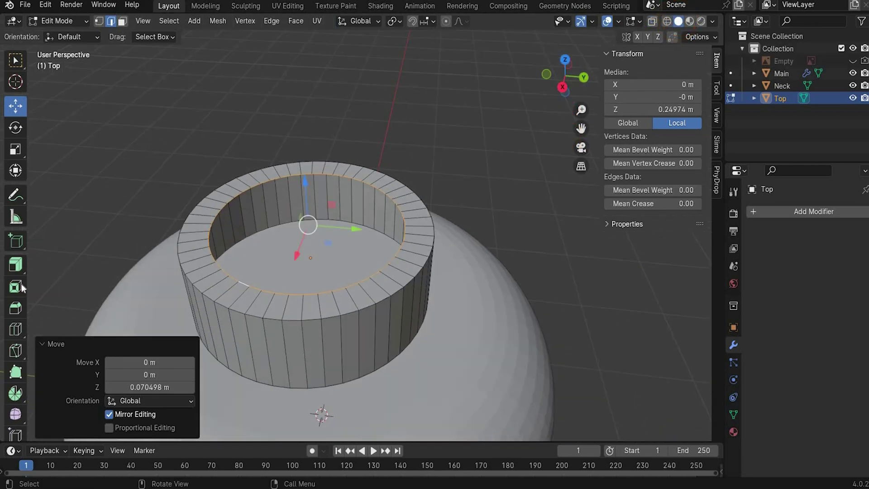
{"action": "left_click", "coordinate": [20, 267]}
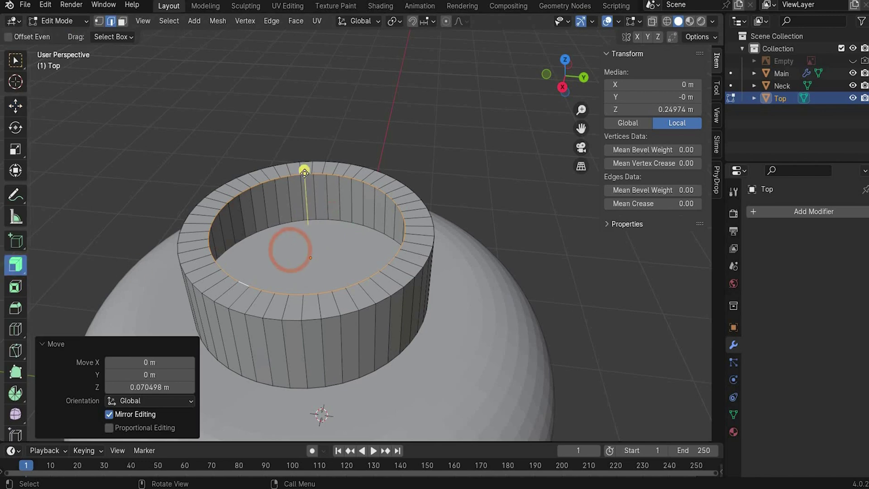
{"action": "left_click_drag", "start_coordinate": [304, 170], "coordinate": [307, 189]}
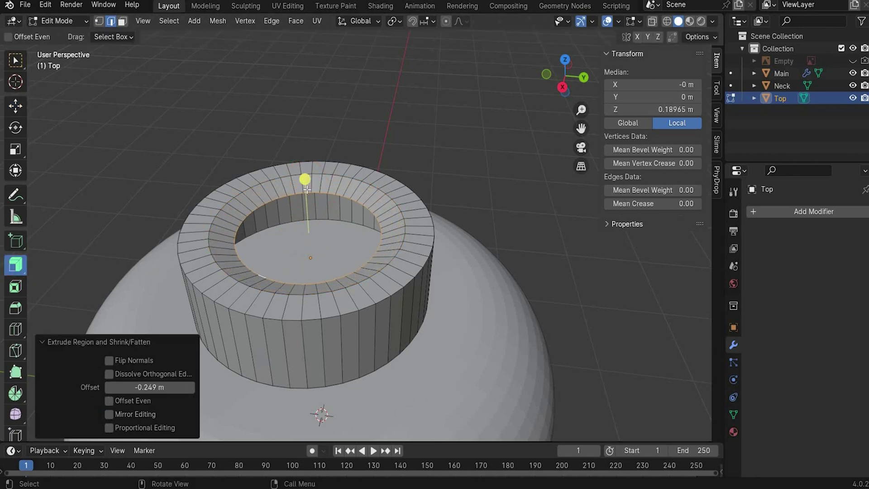
{"action": "left_click", "coordinate": [131, 387]}
{"action": "left_click_drag", "start_coordinate": [112, 387], "coordinate": [143, 387]}
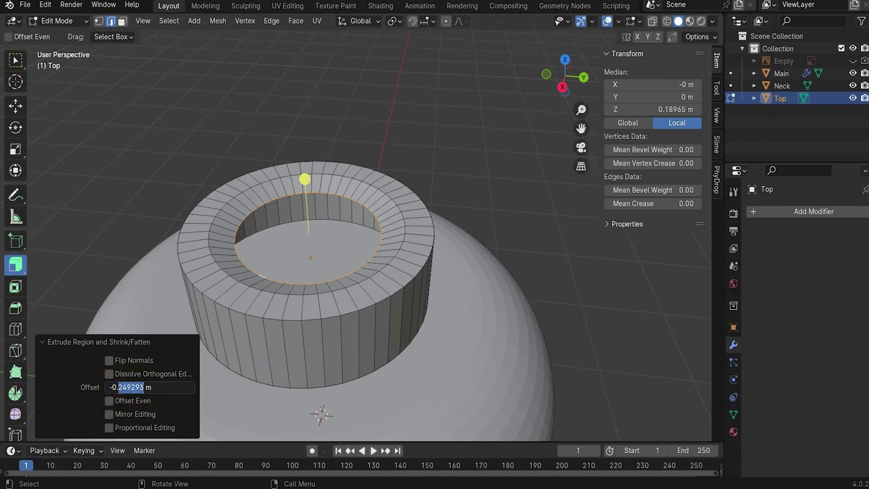
{"action": "type", "text": "5"}
{"action": "key", "text": "Return"}
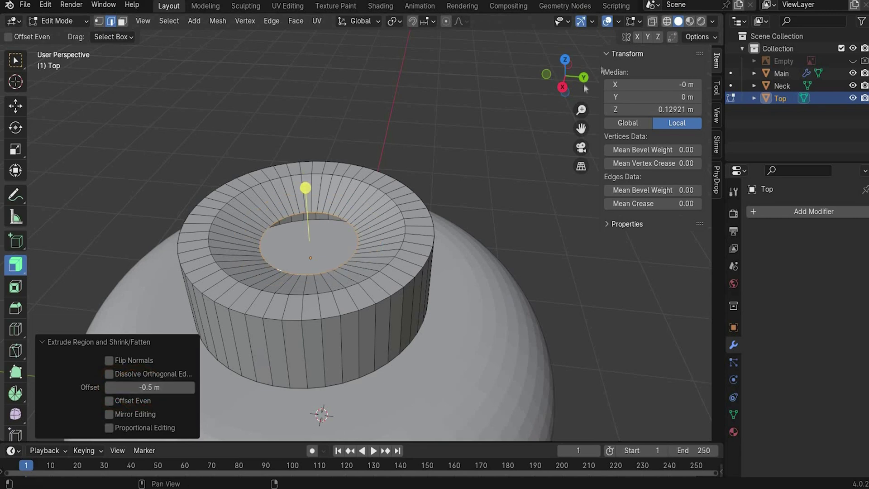
Lower the new inner edge loop about 0.48 m to the base of Top in the right wireframe view
{"action": "left_click", "coordinate": [666, 21]}
{"action": "left_click", "coordinate": [563, 87]}
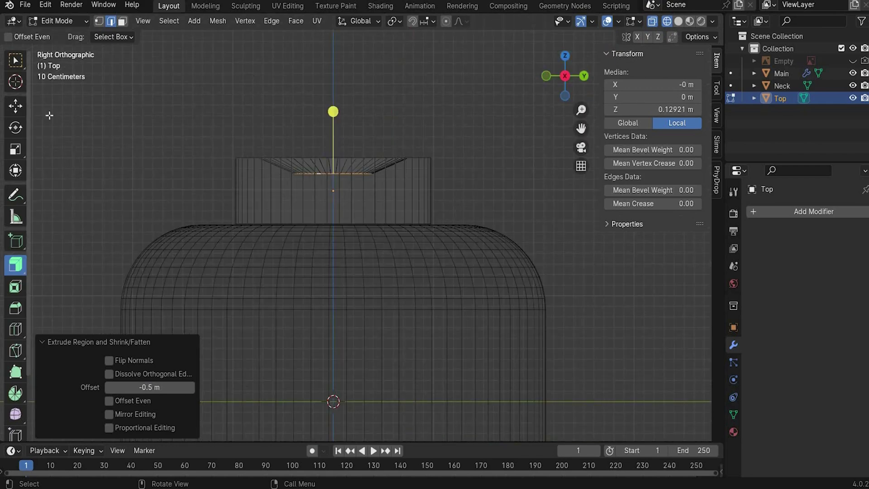
{"action": "left_click", "coordinate": [16, 105]}
{"action": "left_click_drag", "start_coordinate": [329, 159], "coordinate": [326, 180]}
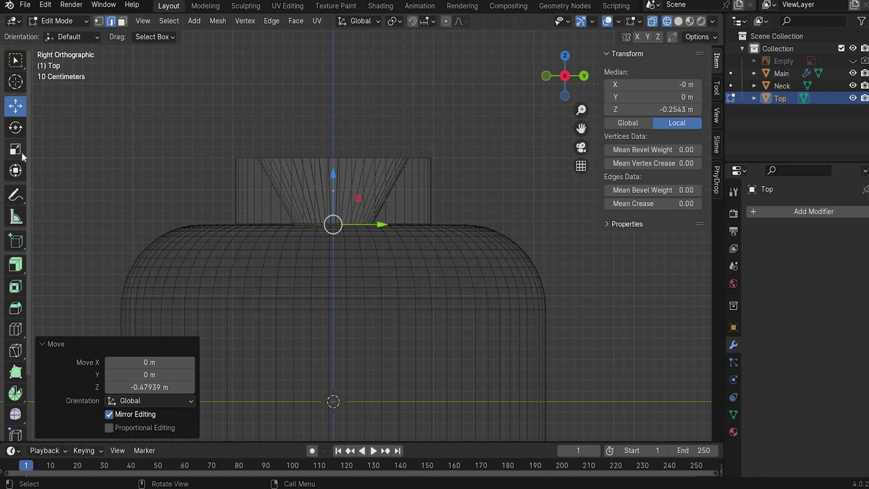
Scale the lowered inner edge loop by 1.922 in X and Y to straighten the inner wall
{"action": "left_click", "coordinate": [21, 153]}
{"action": "left_click_drag", "start_coordinate": [380, 226], "coordinate": [421, 225]}
{"action": "left_click", "coordinate": [677, 21]}
{"action": "left_click_drag", "start_coordinate": [566, 88], "coordinate": [563, 176]}
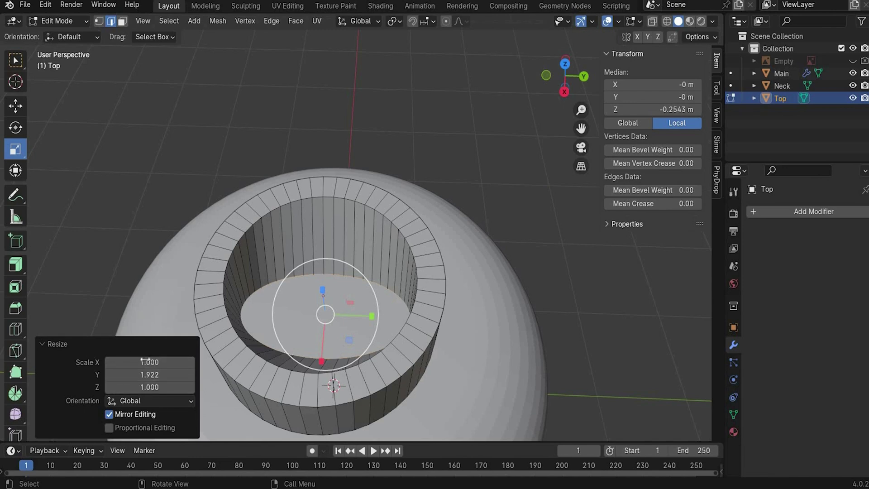
{"action": "key", "text": "ctrl+c"}
{"action": "key", "text": "ctrl+v"}
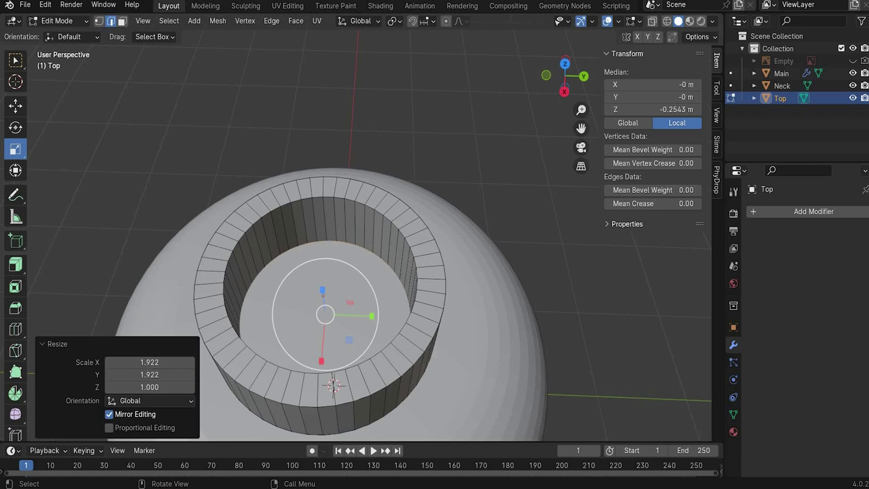
Hide the Main object and delete the bottom face of the Top cylinder
{"action": "left_click_drag", "start_coordinate": [565, 76], "coordinate": [471, 81]}
{"action": "left_click_drag", "start_coordinate": [581, 128], "coordinate": [620, 86]}
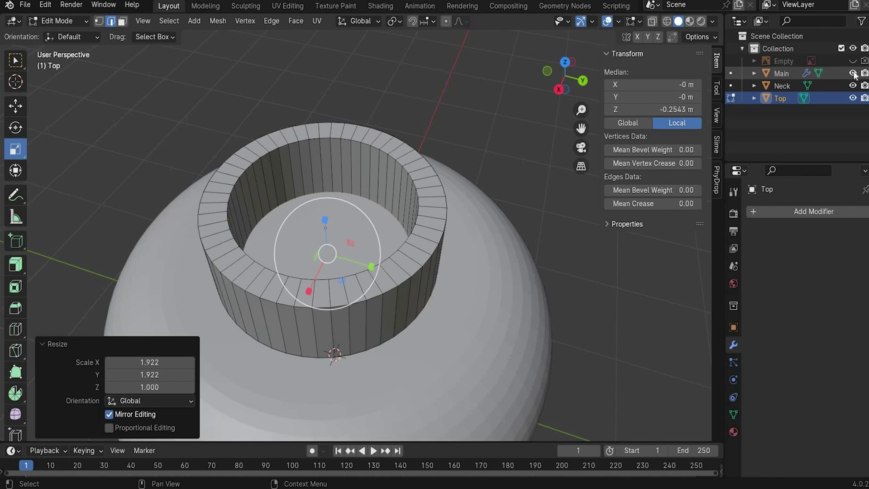
{"action": "left_click", "coordinate": [854, 73]}
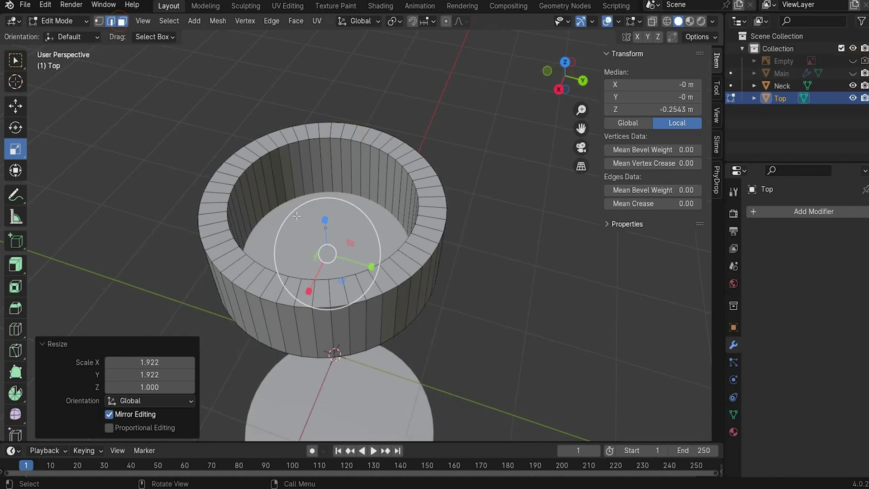
{"action": "left_click", "coordinate": [281, 159]}
{"action": "key", "text": "l"}
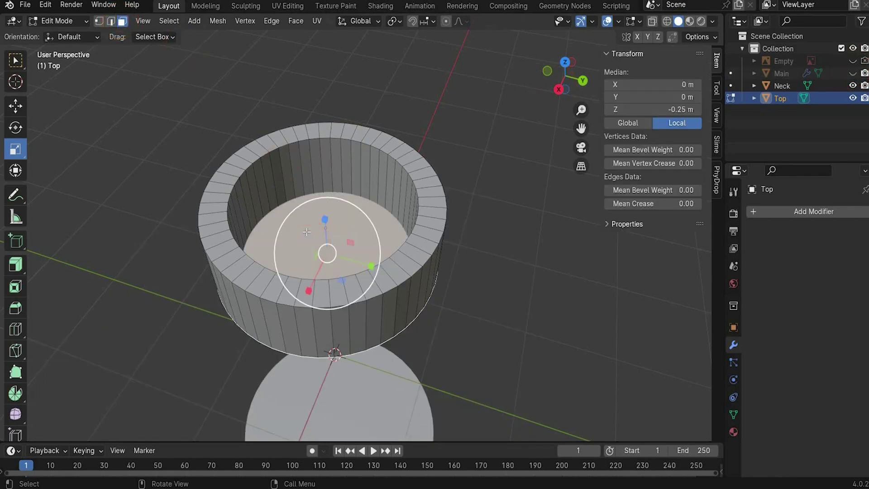
{"action": "key", "text": "x"}
{"action": "left_click", "coordinate": [306, 232]}
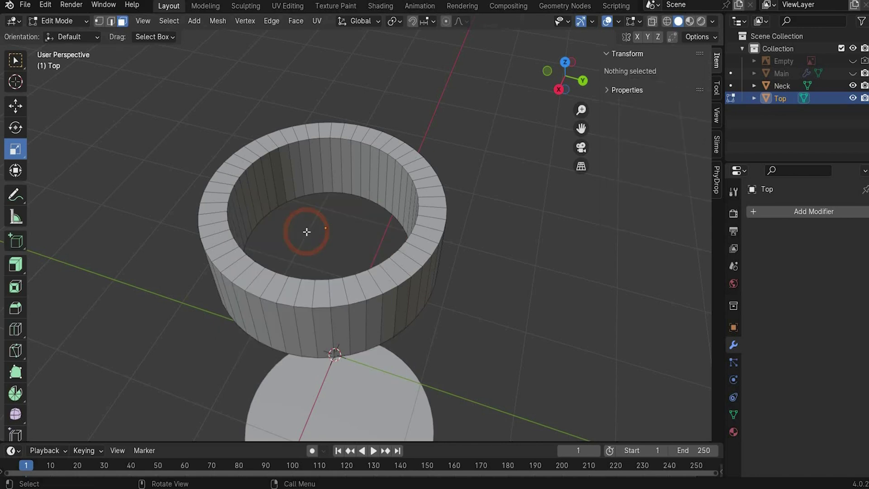
{"action": "scroll", "coordinate": [306, 232], "scroll_direction": "down", "scroll_amount": 4}
{"action": "left_click", "coordinate": [64, 21]}
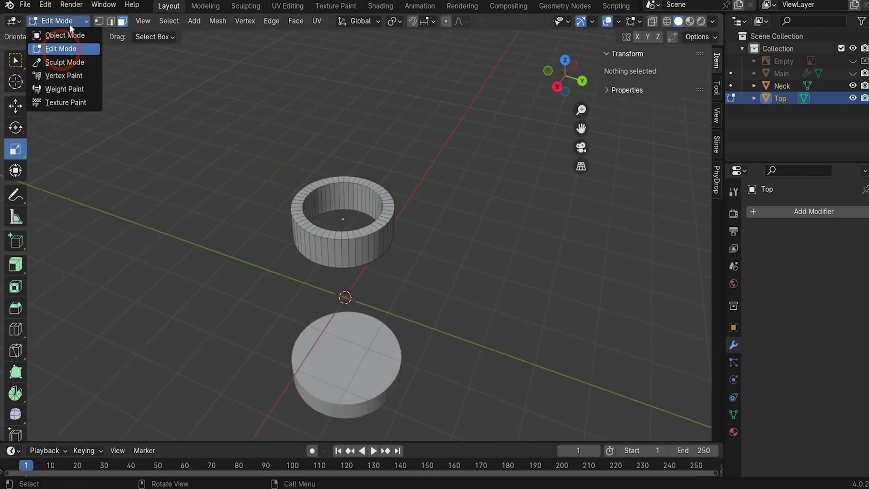
Leave mesh editing on Top, show the Main object again and open its mesh for editing
{"action": "left_click", "coordinate": [68, 35]}
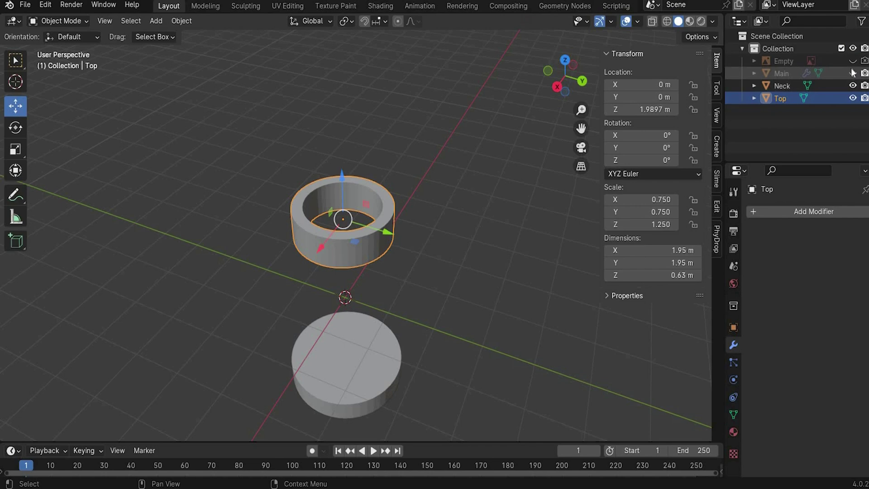
{"action": "left_click", "coordinate": [853, 74]}
{"action": "left_click", "coordinate": [411, 299]}
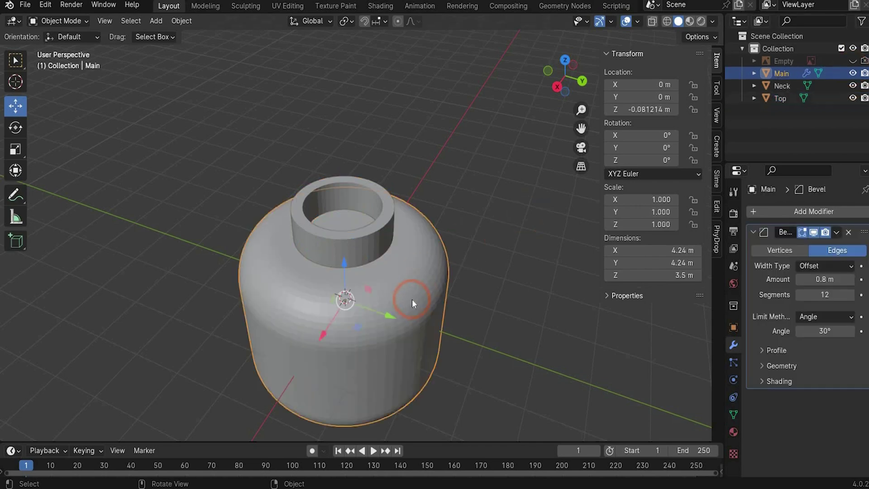
{"action": "left_click", "coordinate": [50, 21]}
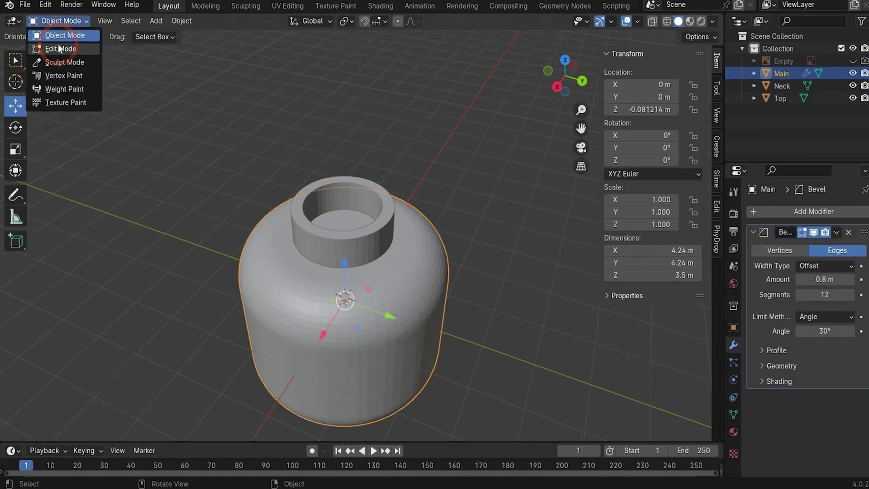
{"action": "left_click", "coordinate": [57, 47]}
Select the upper edge loop of Main and inset its top face with a thickness of 1 m
{"action": "left_click", "coordinate": [122, 21]}
{"action": "left_click", "coordinate": [111, 20]}
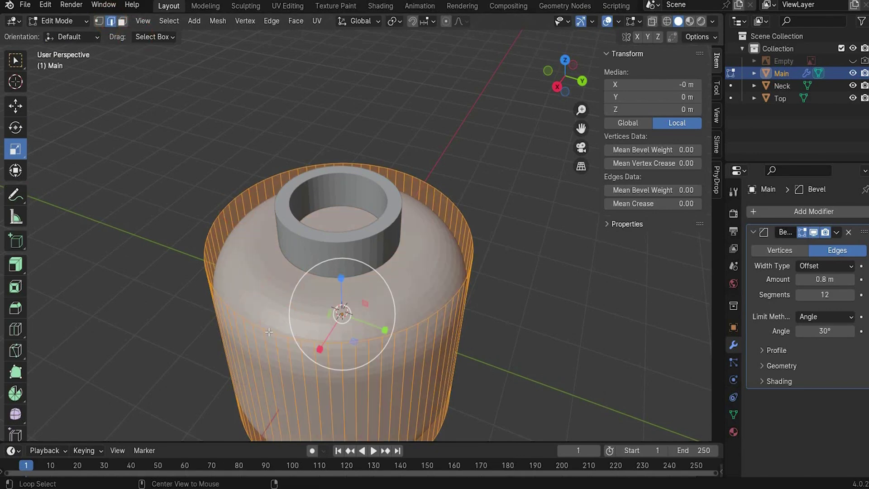
{"action": "left_click", "coordinate": [269, 332], "text": "alt"}
{"action": "left_click", "coordinate": [16, 107]}
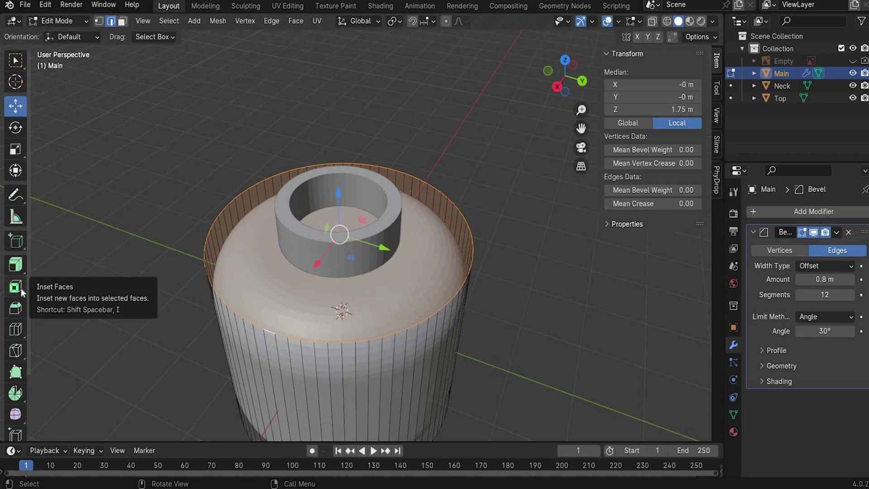
{"action": "left_click", "coordinate": [21, 288]}
{"action": "left_click_drag", "start_coordinate": [356, 230], "coordinate": [602, 365]}
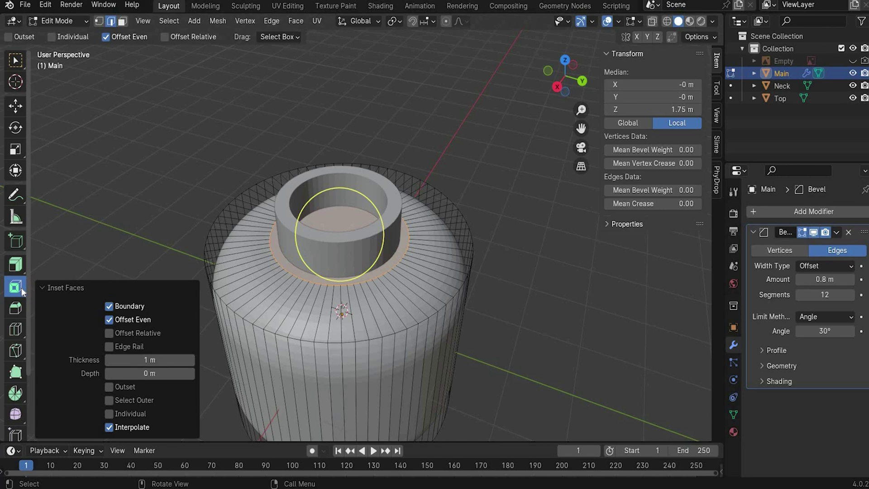
{"action": "left_click", "coordinate": [56, 286]}
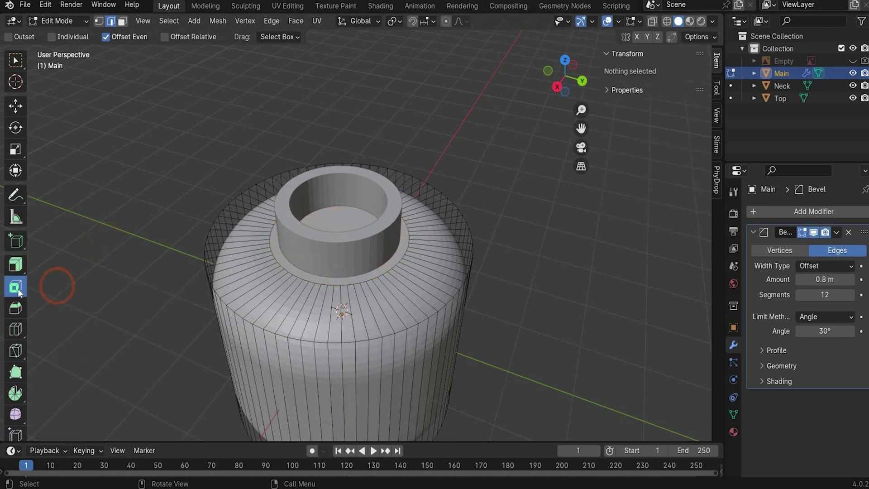
Inset Main's inner top face again with a thickness of 0.165 m, inside the stud wall
{"action": "left_click", "coordinate": [310, 280], "text": "alt"}
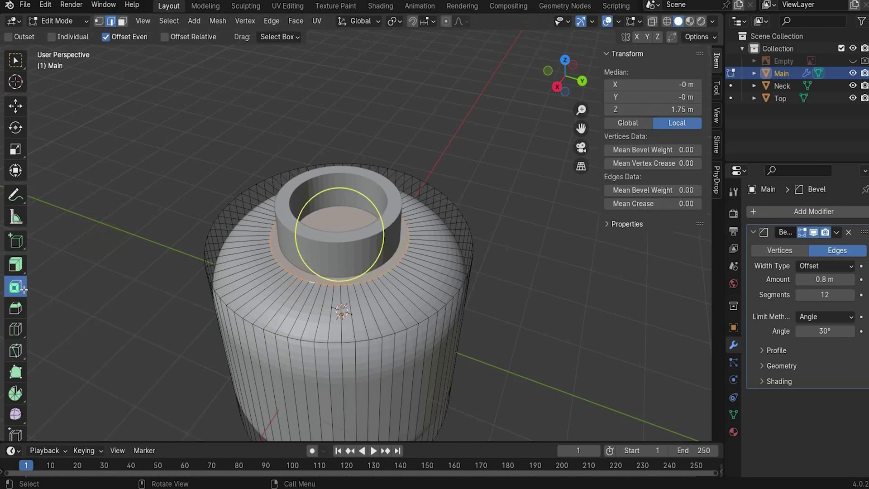
{"action": "left_click", "coordinate": [319, 220]}
{"action": "left_click_drag", "start_coordinate": [161, 358], "coordinate": [167, 357]}
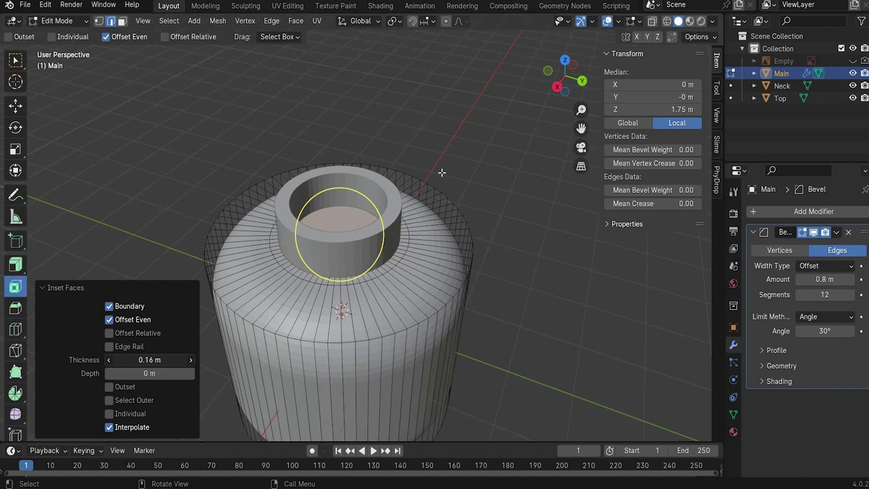
{"action": "left_click_drag", "start_coordinate": [442, 172], "coordinate": [445, 173]}
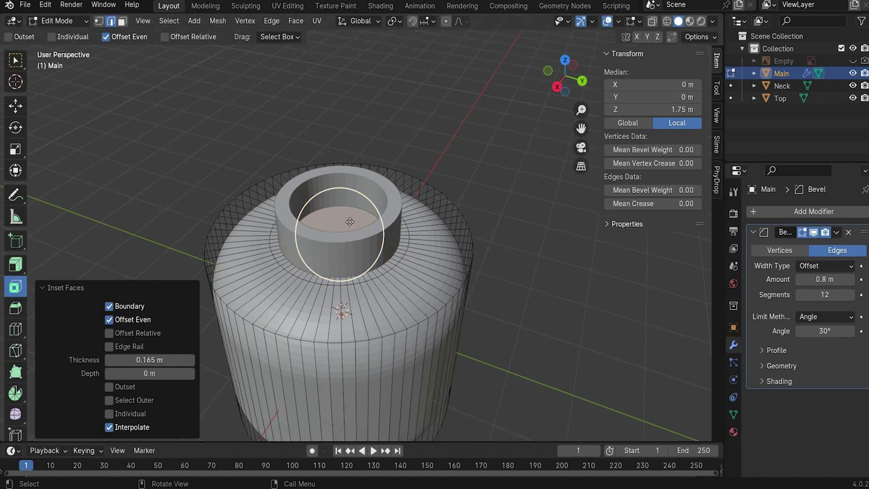
Delete the innermost top face of Main inside the stud and return to Object Mode
{"action": "left_click_drag", "start_coordinate": [558, 75], "coordinate": [558, 142]}
{"action": "left_click", "coordinate": [16, 107]}
{"action": "left_click", "coordinate": [125, 169]}
{"action": "left_click", "coordinate": [343, 292]}
{"action": "left_click", "coordinate": [351, 268]}
{"action": "left_click", "coordinate": [346, 262]}
{"action": "left_click", "coordinate": [122, 22]}
{"action": "left_click", "coordinate": [340, 319]}
{"action": "left_click", "coordinate": [327, 249]}
{"action": "key", "text": "x"}
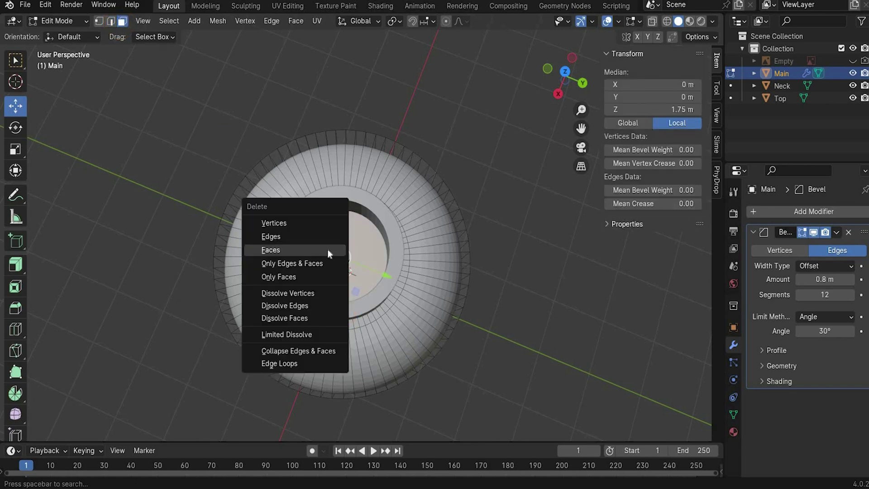
{"action": "left_click", "coordinate": [327, 249]}
{"action": "middle_click_drag", "start_coordinate": [327, 249], "coordinate": [306, 186]}
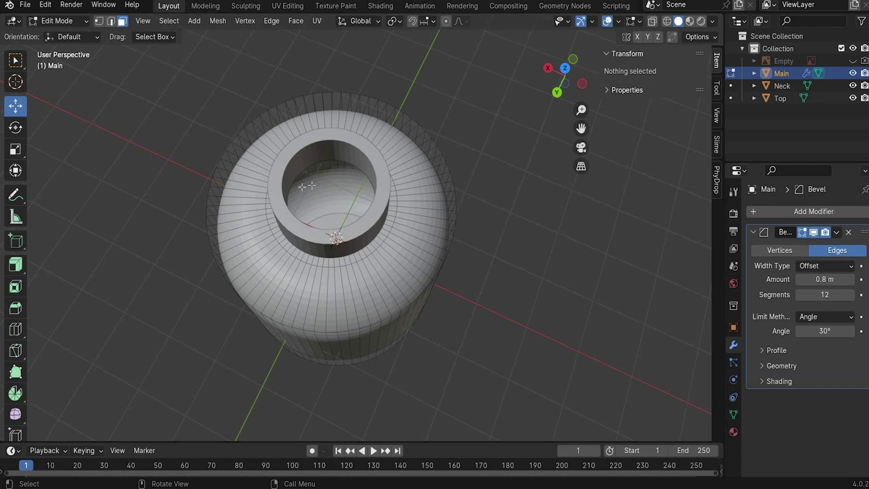
{"action": "left_click", "coordinate": [44, 21]}
{"action": "left_click", "coordinate": [54, 37]}
In the back orthographic view, add a Subdivision Surface modifier to the Top object
{"action": "left_click", "coordinate": [178, 214]}
{"action": "left_click", "coordinate": [557, 93]}
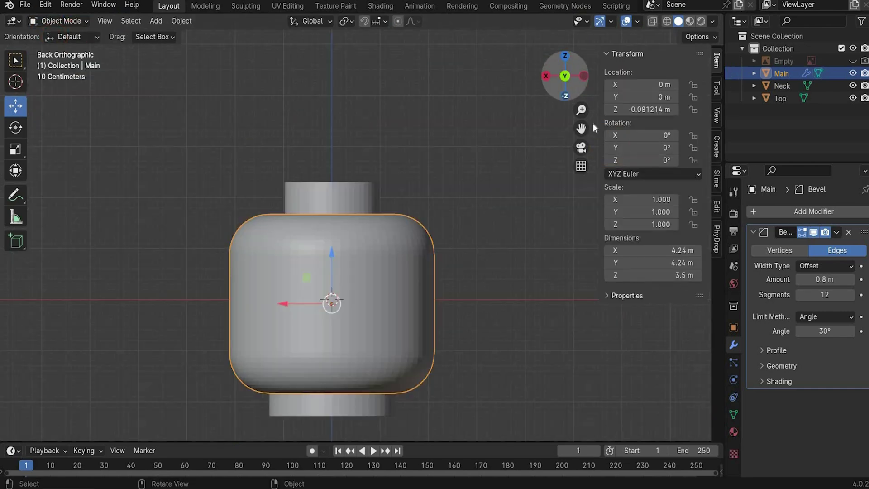
{"action": "left_click_drag", "start_coordinate": [581, 129], "coordinate": [550, 197]}
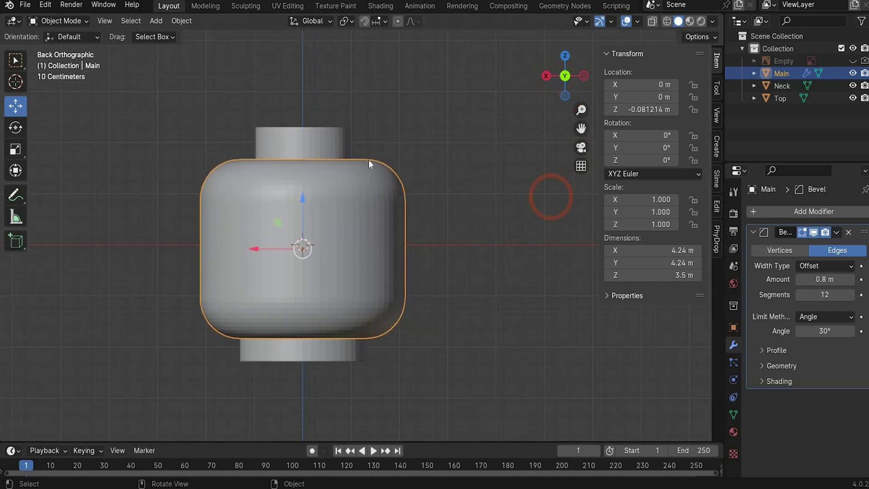
{"action": "left_click", "coordinate": [306, 136]}
{"action": "left_click", "coordinate": [761, 209]}
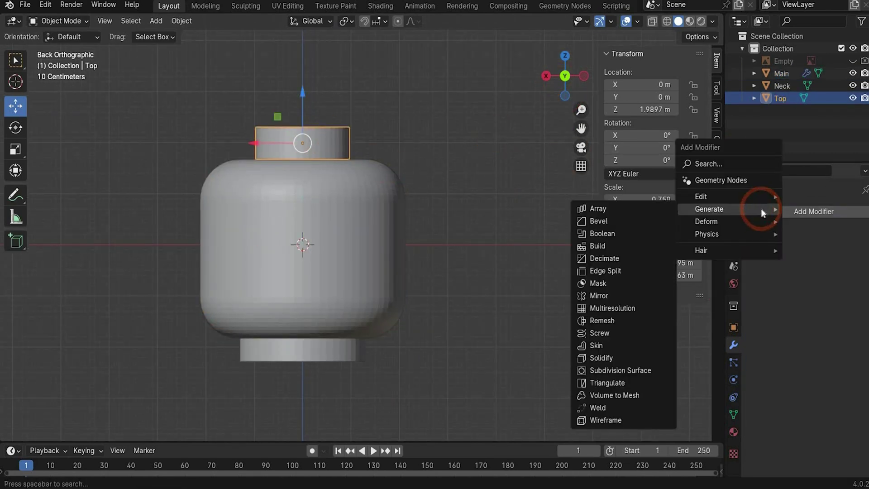
{"action": "left_click", "coordinate": [612, 371]}
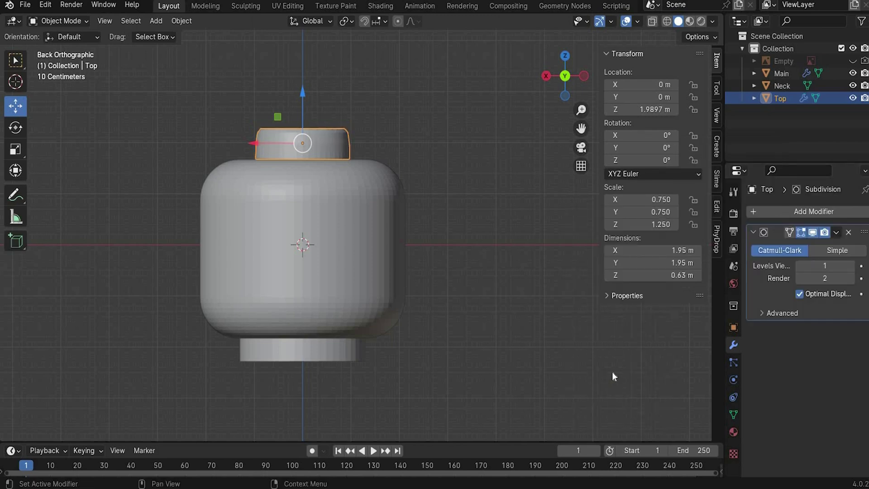
Set both the viewport and render levels of Top's subdivision modifier to 3
{"action": "left_click", "coordinate": [823, 267]}
{"action": "type", "text": "3"}
{"action": "key", "text": "Return"}
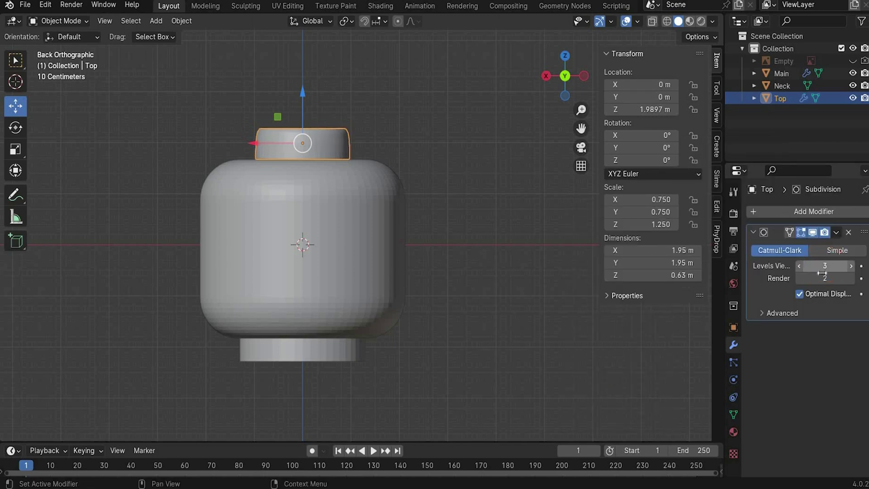
{"action": "left_click", "coordinate": [820, 277]}
{"action": "type", "text": "3"}
{"action": "key", "text": "Return"}
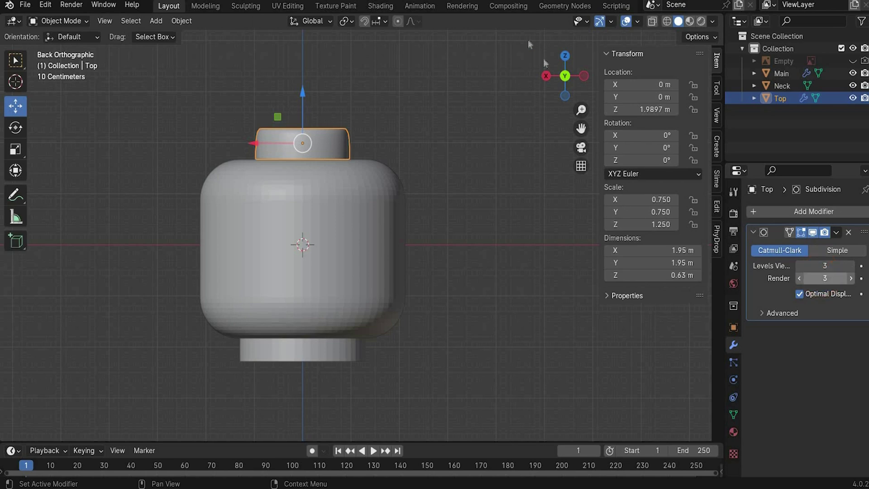
Apply Shade Smooth to the Main object and the Neck object
{"action": "left_click", "coordinate": [310, 264]}
{"action": "left_click", "coordinate": [272, 247]}
{"action": "right_click", "coordinate": [271, 243]}
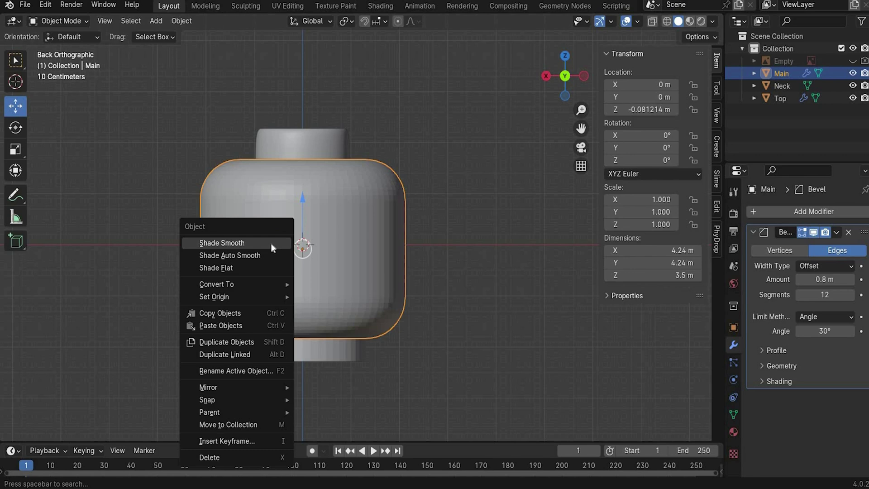
{"action": "left_click", "coordinate": [271, 243]}
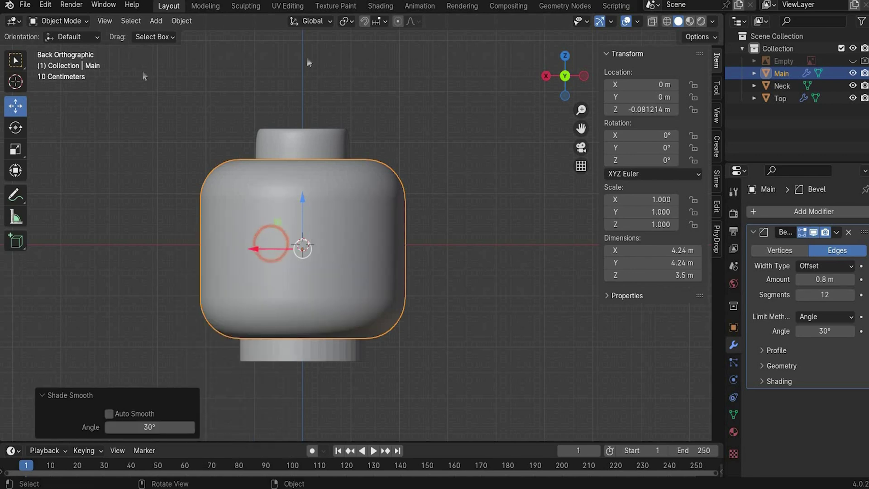
{"action": "left_click", "coordinate": [284, 346]}
{"action": "right_click", "coordinate": [286, 349]}
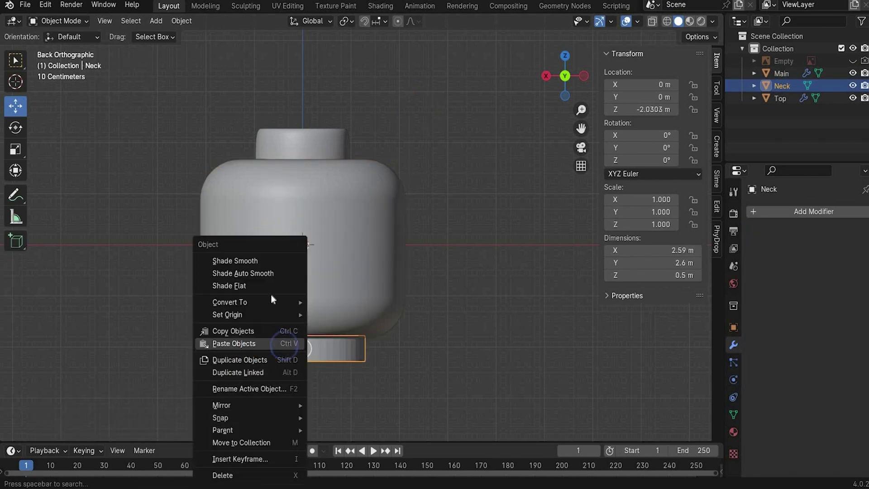
{"action": "left_click", "coordinate": [235, 260]}
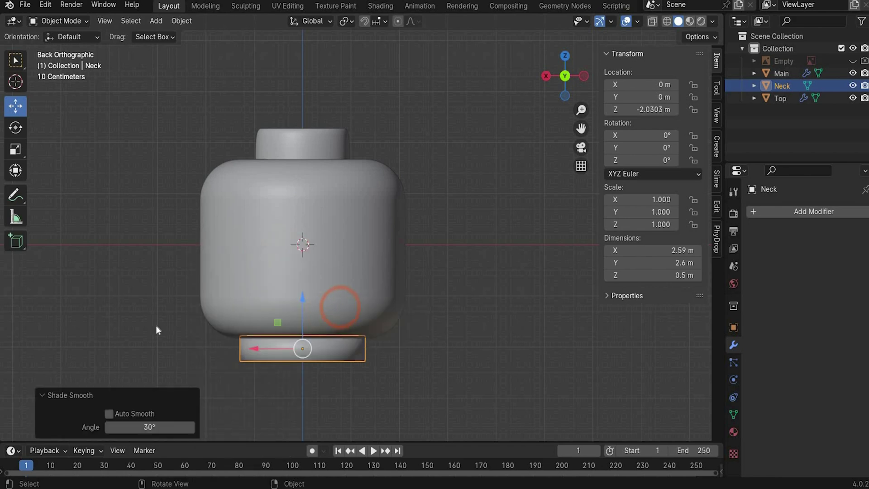
{"action": "left_click", "coordinate": [241, 428]}
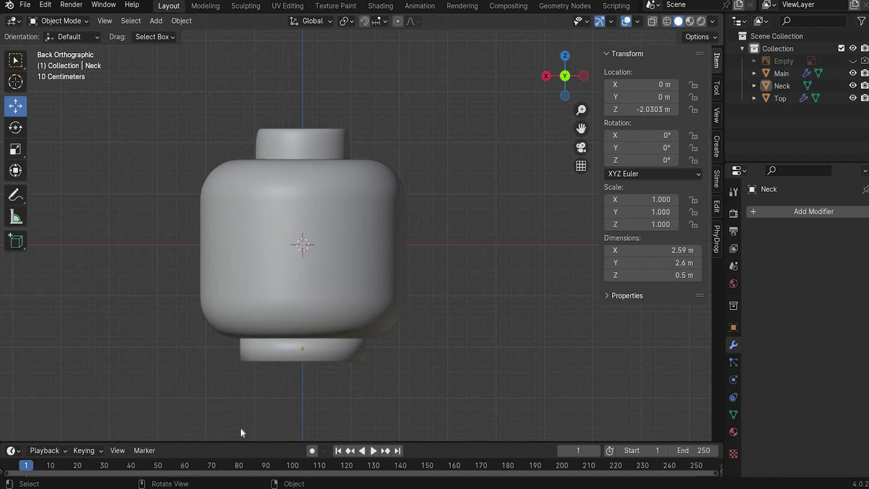
Create a new material for Main and rename it, and create another new material for Neck
{"action": "left_click", "coordinate": [733, 435]}
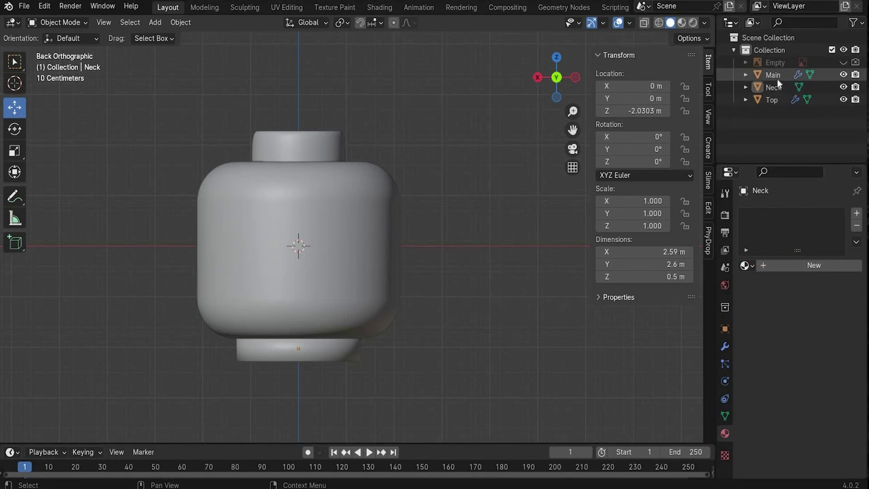
{"action": "left_click", "coordinate": [776, 77]}
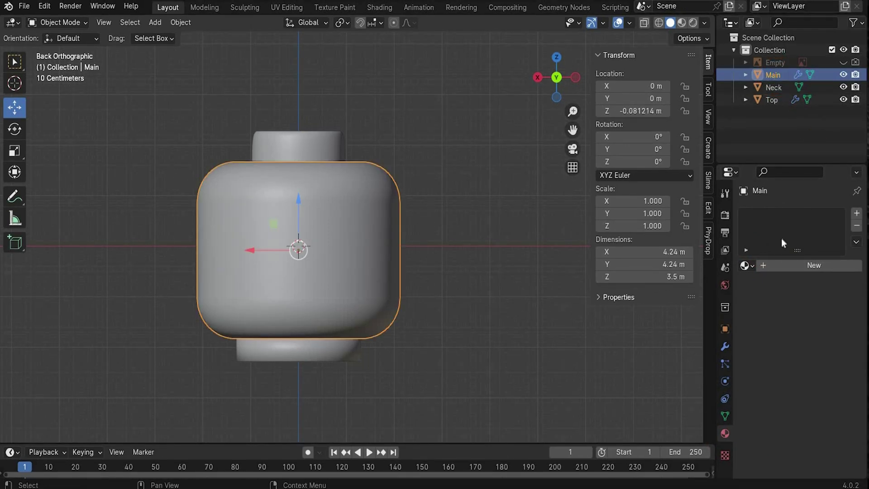
{"action": "left_click", "coordinate": [779, 264]}
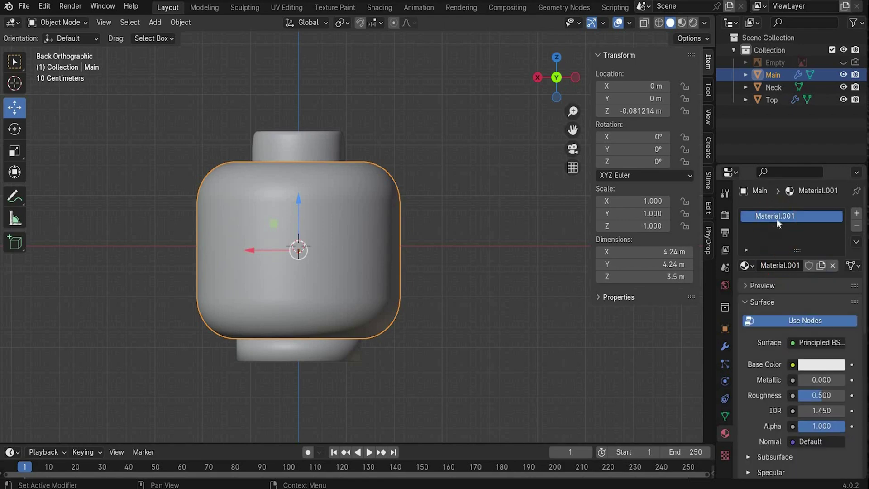
{"action": "double_click", "coordinate": [770, 218]}
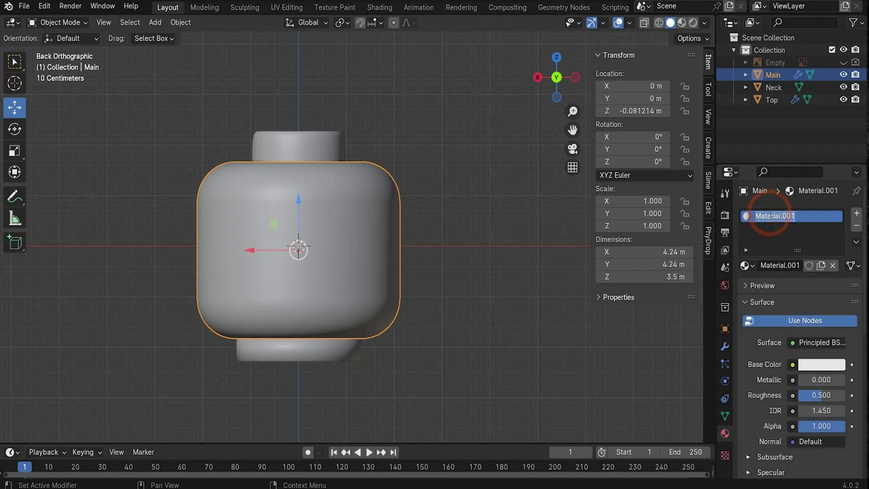
{"action": "left_click", "coordinate": [780, 87]}
{"action": "left_click", "coordinate": [797, 266]}
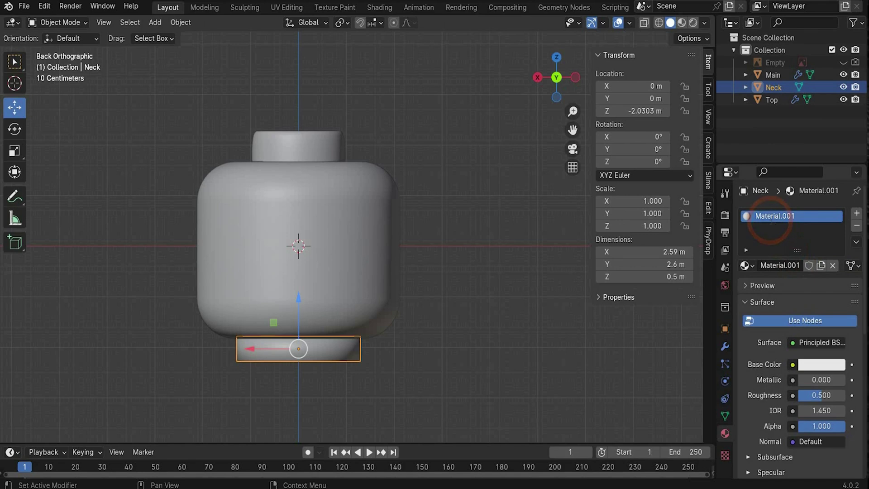
Create a new material for the Top object and name it top
{"action": "left_click", "coordinate": [769, 100]}
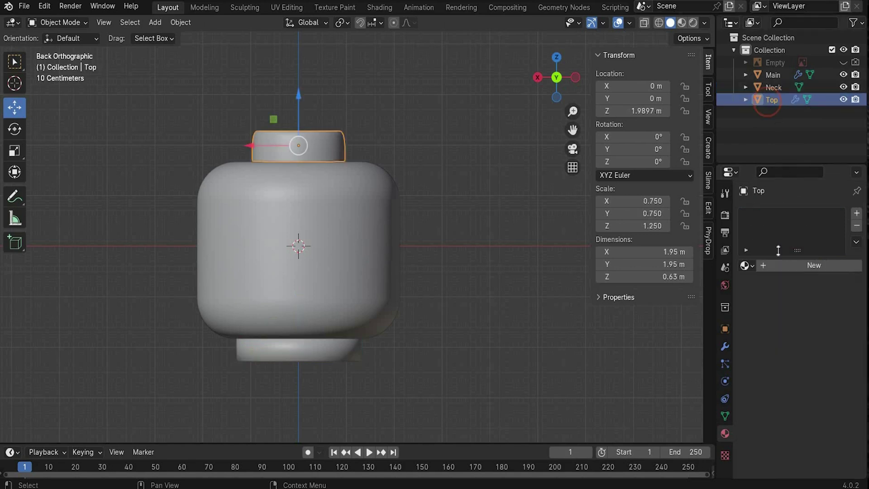
{"action": "left_click", "coordinate": [777, 262]}
{"action": "double_click", "coordinate": [763, 216]}
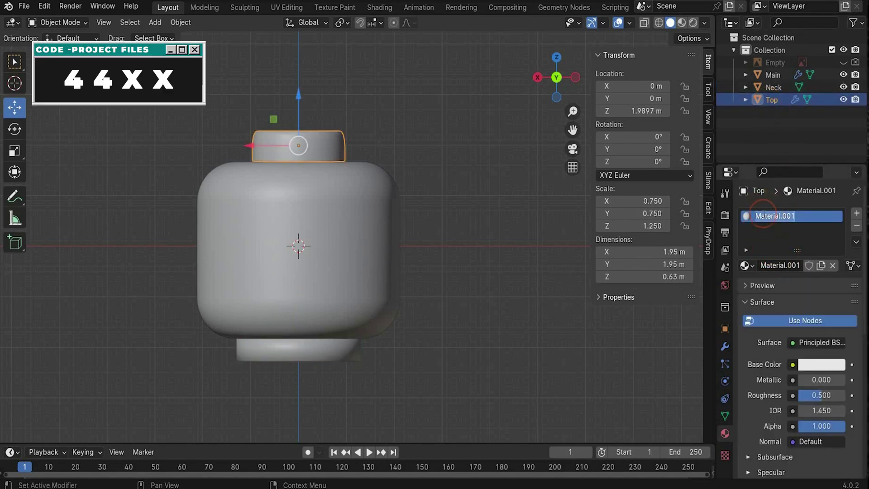
{"action": "type", "text": "top"}
{"action": "key", "text": "Return"}
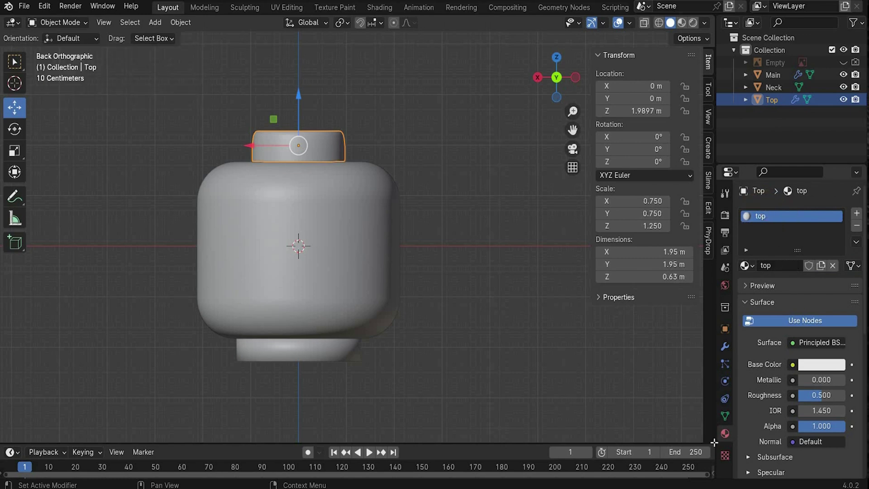
Select Main, Neck and Top together, convert them to Mesh and check Top's modifier list
{"action": "left_click_drag", "start_coordinate": [433, 99], "coordinate": [197, 402]}
{"action": "right_click", "coordinate": [300, 167]}
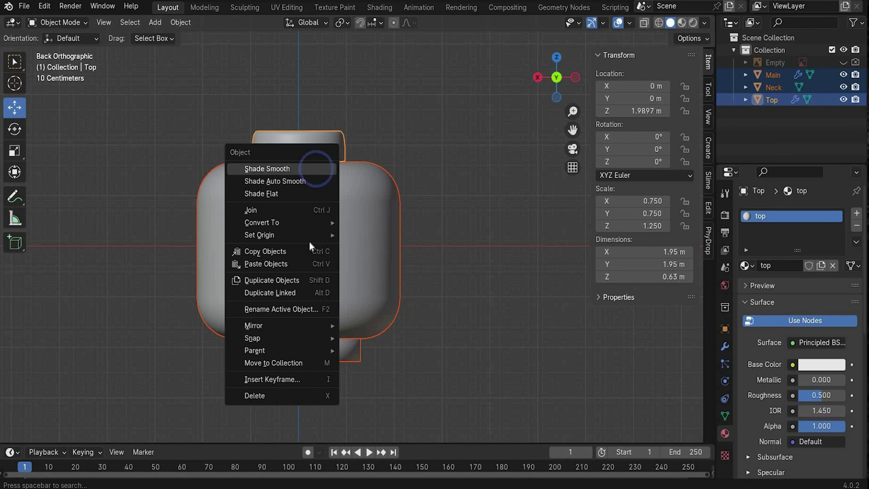
{"action": "mouse_move", "coordinate": [309, 225]}
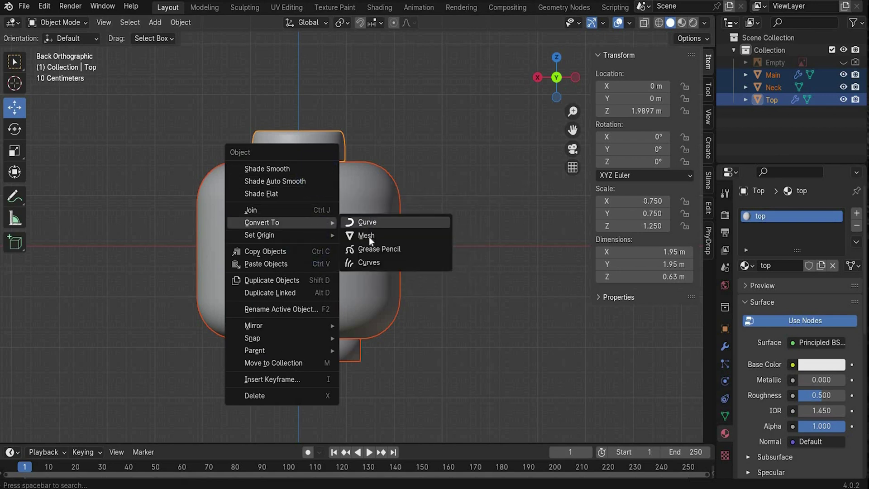
{"action": "left_click", "coordinate": [369, 236]}
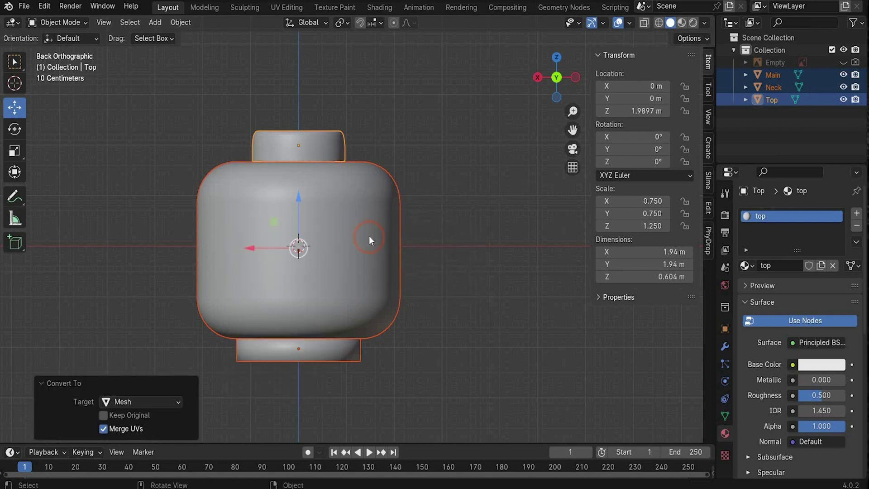
{"action": "left_click", "coordinate": [728, 346]}
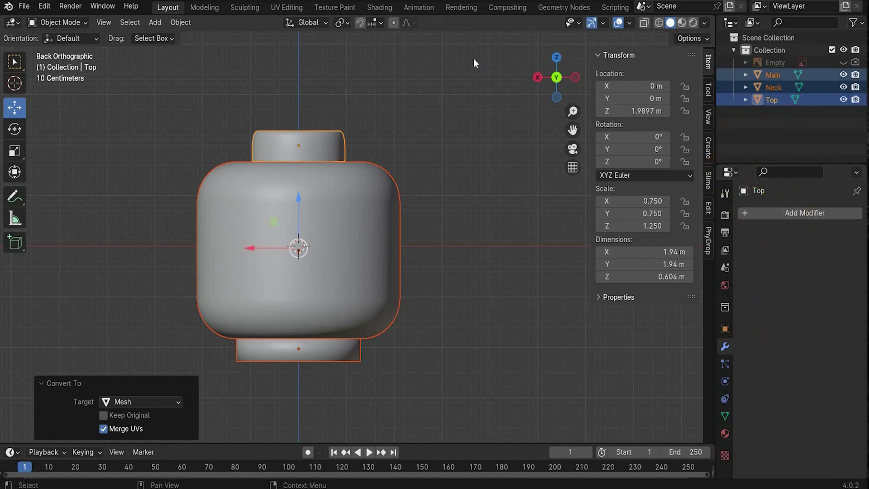
Join the selected Main, Neck and Top objects into a single object
{"action": "right_click", "coordinate": [338, 171]}
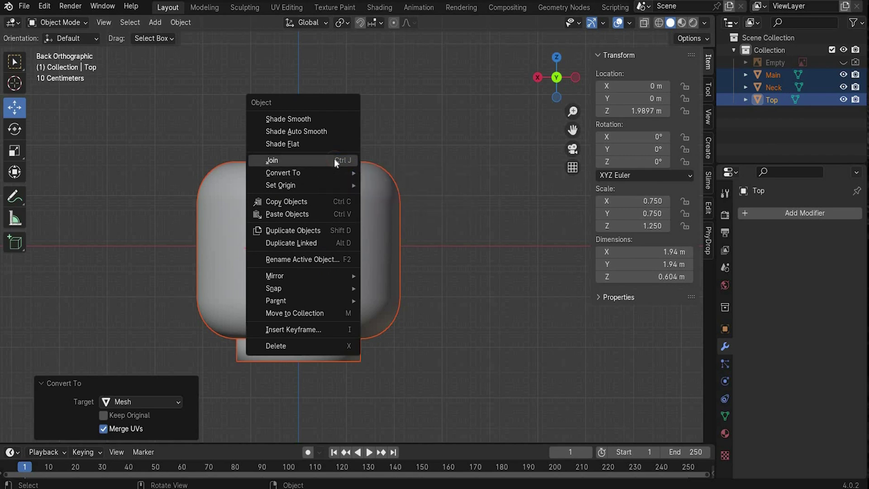
{"action": "left_click", "coordinate": [335, 160]}
{"action": "left_click_drag", "start_coordinate": [565, 83], "coordinate": [551, 88]}
{"action": "left_click", "coordinate": [550, 85]}
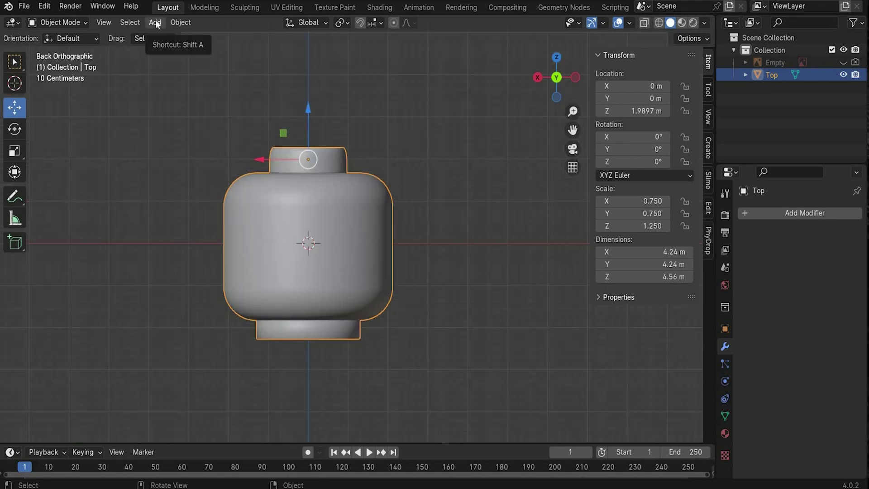
Add a plane behind the head as an upright backdrop, rotated 90° on X and Y, scaled 10.5 by 7.66, at about Y -8.23 m
{"action": "left_click", "coordinate": [154, 23]}
{"action": "mouse_move", "coordinate": [164, 37]}
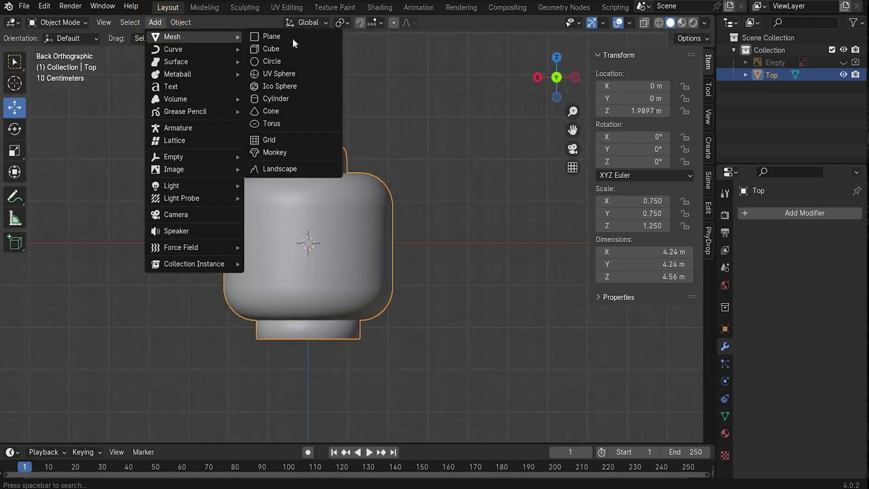
{"action": "left_click", "coordinate": [292, 39]}
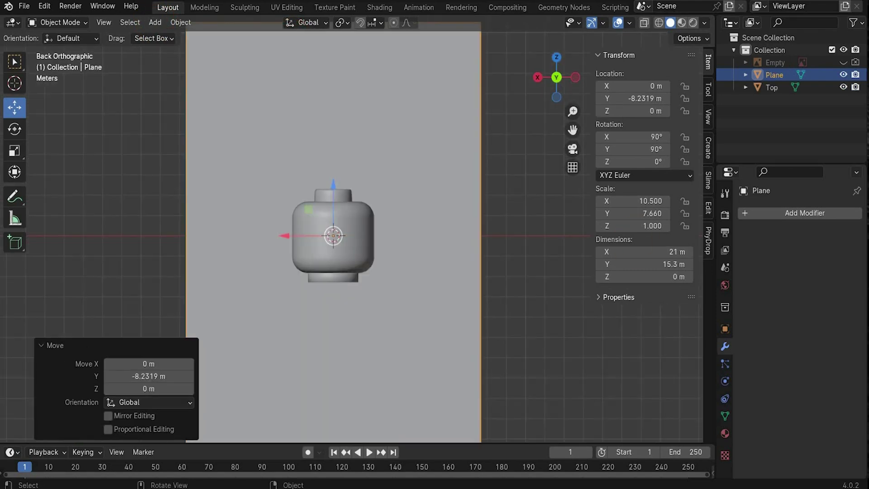
{"action": "scroll", "coordinate": [163, 31], "scroll_direction": "up", "scroll_amount": 2}
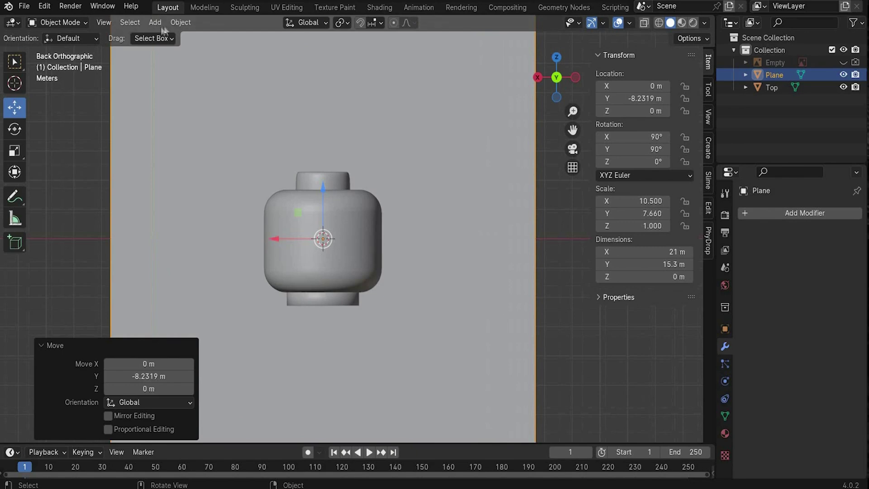
Add a camera, look through it and place it in front of the head at about X 0.08, Y 11.58, Z 0.35 m
{"action": "left_click", "coordinate": [155, 22]}
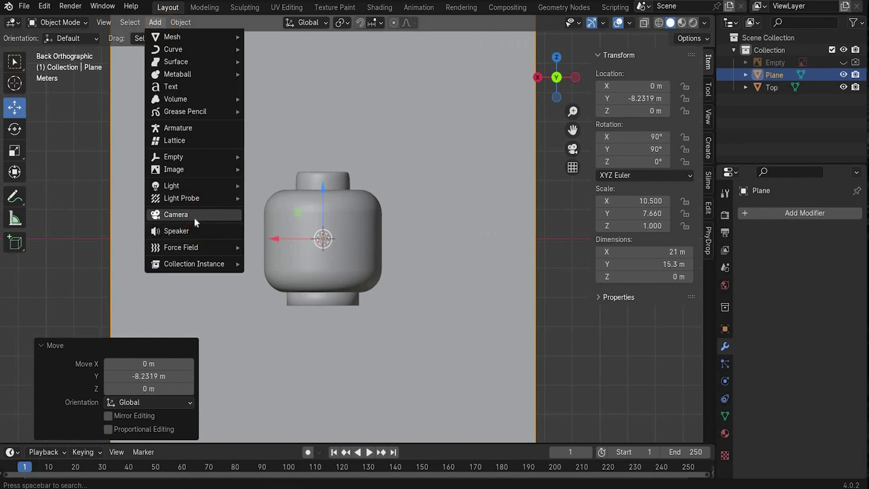
{"action": "left_click", "coordinate": [195, 216]}
{"action": "key", "text": "KP_0"}
{"action": "left_click_drag", "start_coordinate": [632, 111], "coordinate": [658, 113]}
{"action": "left_click_drag", "start_coordinate": [631, 87], "coordinate": [659, 297]}
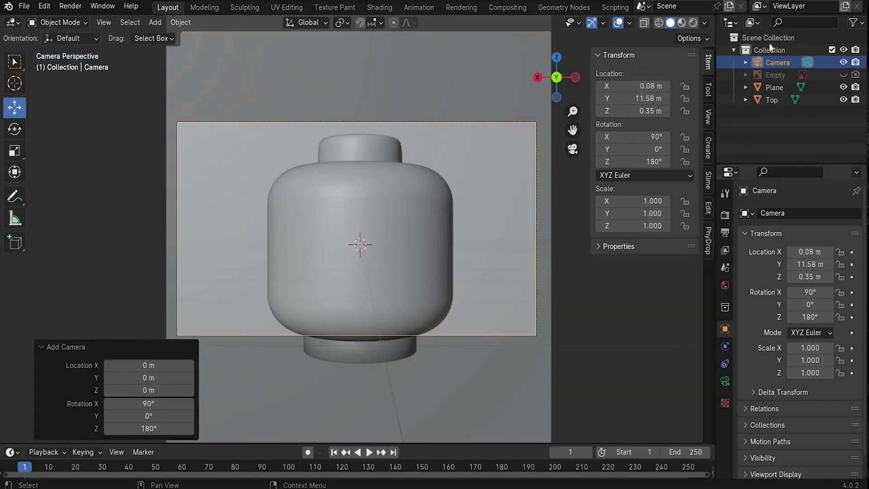
Set the render resolution to 1080 by 1350 px and move the camera to X 0 m, Y 11.11 m, Z 0 m
{"action": "left_click", "coordinate": [725, 236]}
{"action": "left_click", "coordinate": [832, 230]}
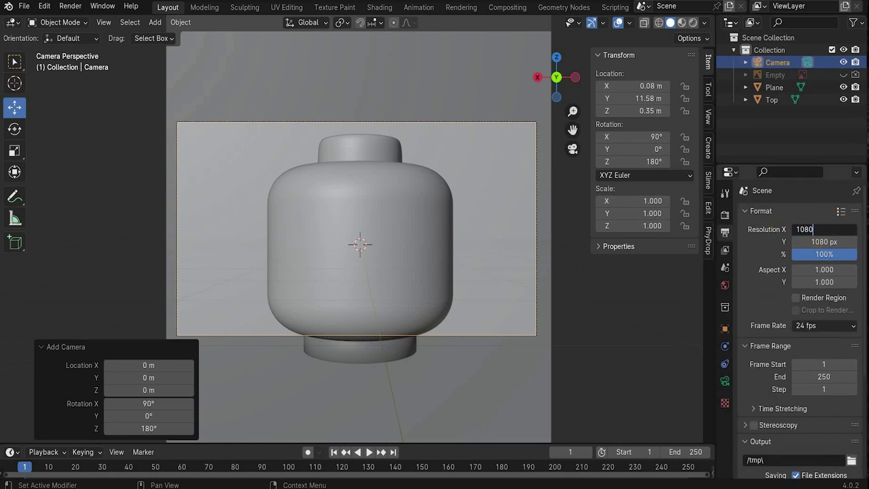
{"action": "left_click", "coordinate": [831, 242]}
{"action": "type", "text": "1350"}
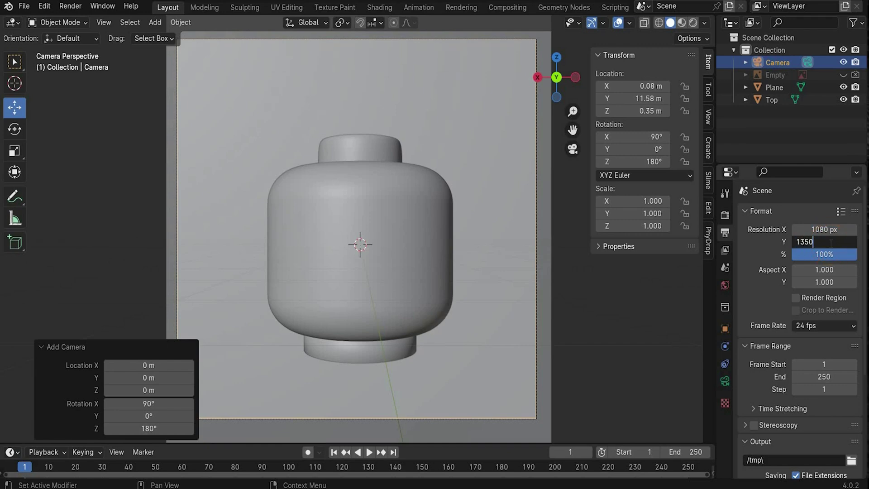
{"action": "key", "text": "Return"}
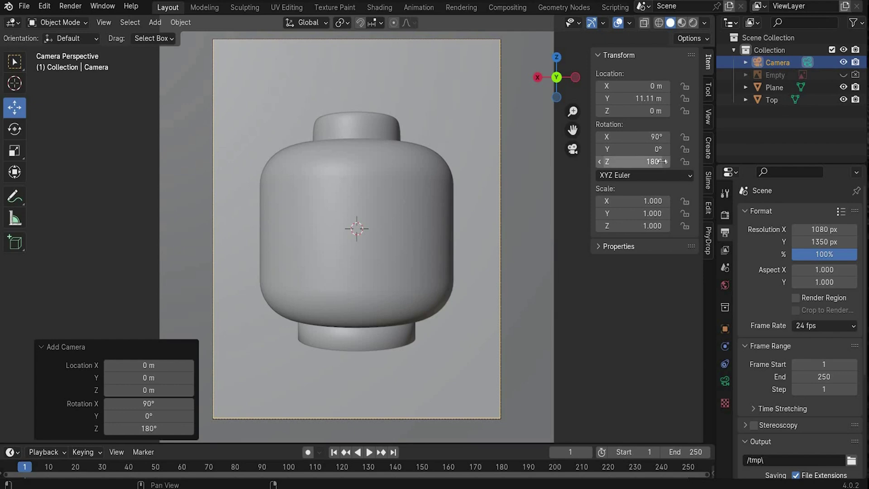
Check the reference artwork in the media player and tilt the camera to -12° on Y in Blender
{"action": "key", "text": "alt+Tab"}
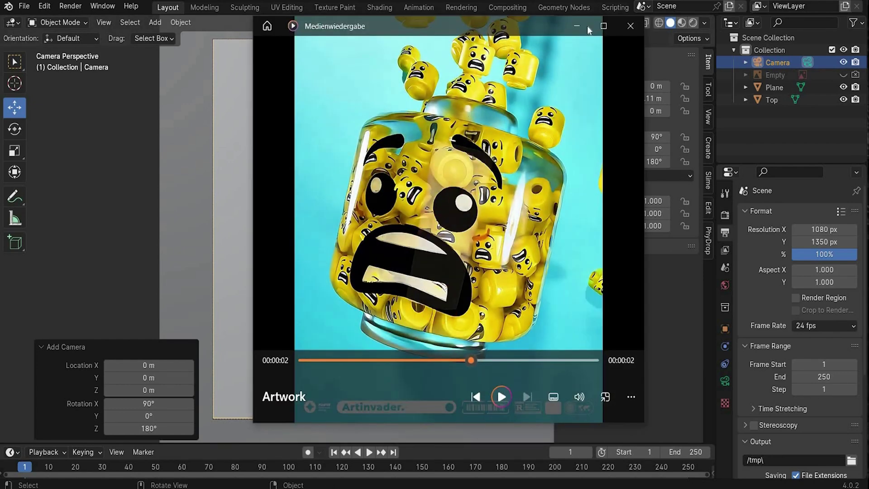
{"action": "left_click", "coordinate": [674, 128]}
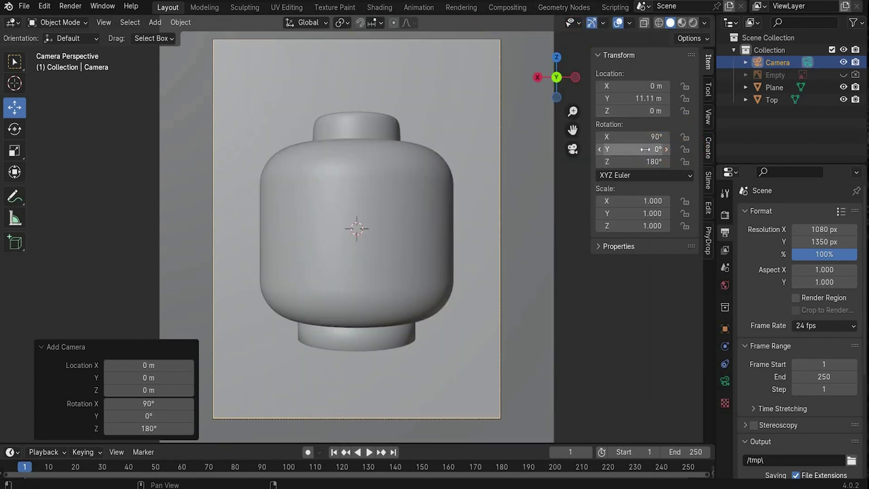
{"action": "left_click_drag", "start_coordinate": [645, 149], "coordinate": [653, 149]}
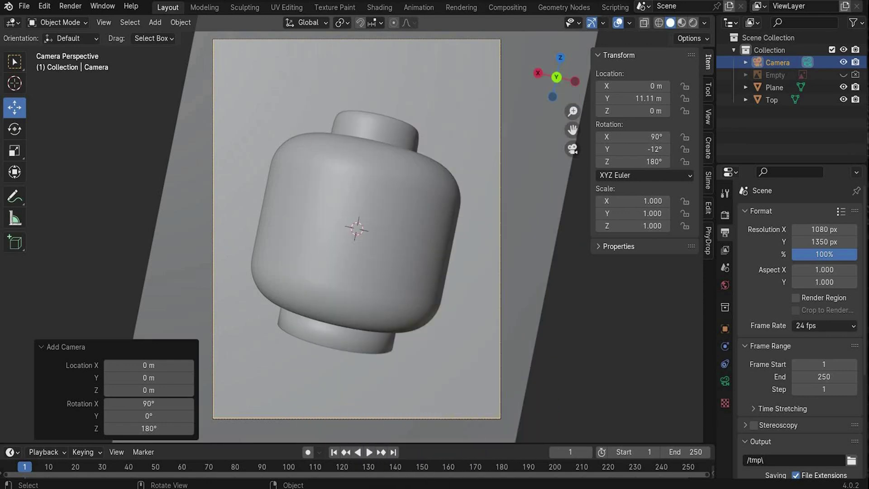
Split the 3D viewport into two side-by-side areas and turn the second one into a Shader Editor with its sidebar hidden
{"action": "key", "text": "n"}
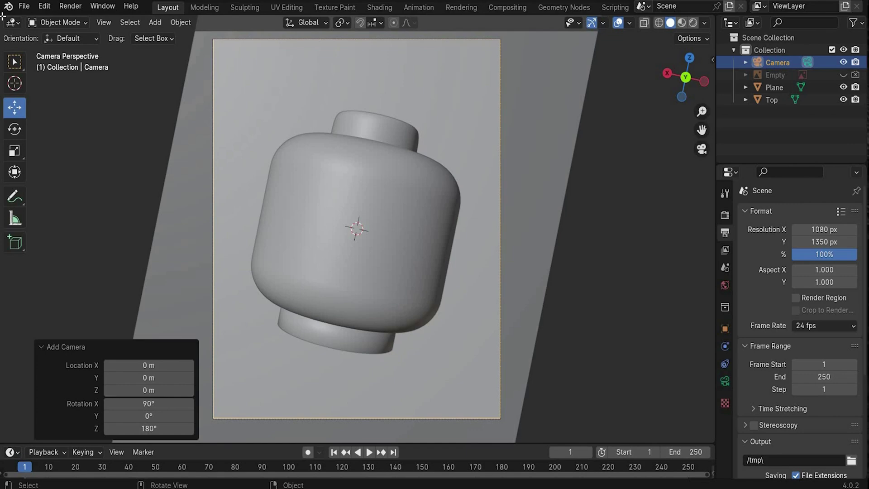
{"action": "left_click_drag", "start_coordinate": [4, 16], "coordinate": [338, 56]}
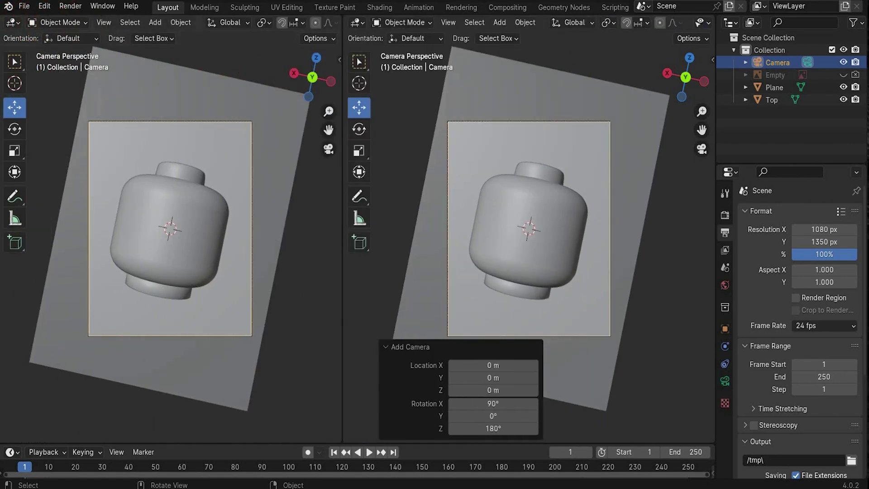
{"action": "left_click", "coordinate": [358, 23]}
{"action": "left_click", "coordinate": [384, 136]}
{"action": "left_click", "coordinate": [552, 202]}
{"action": "key", "text": "n"}
{"action": "left_click_drag", "start_coordinate": [612, 105], "coordinate": [615, 82]}
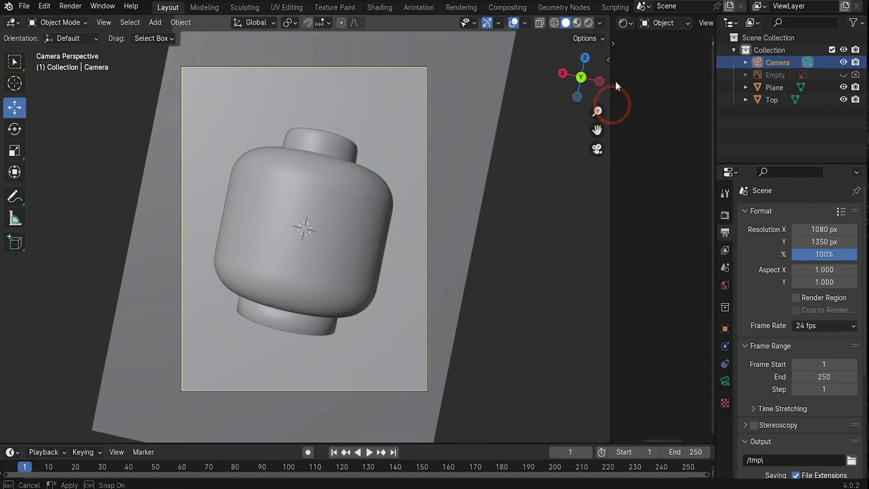
Set the viewport to Rendered shading and switch the Shader Editor to the World nodes
{"action": "left_click", "coordinate": [586, 23]}
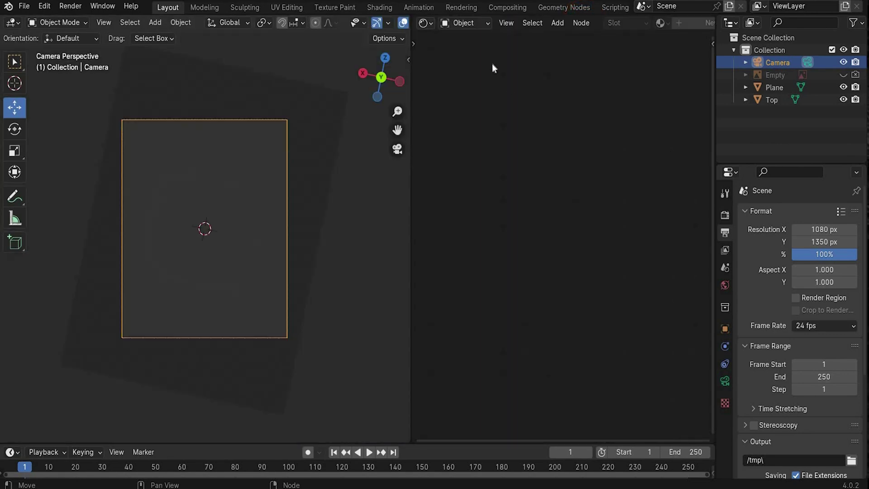
{"action": "left_click", "coordinate": [455, 26]}
{"action": "left_click", "coordinate": [463, 69]}
{"action": "scroll", "coordinate": [563, 237], "scroll_direction": "up", "scroll_amount": 7}
{"action": "middle_click_drag", "start_coordinate": [560, 258], "coordinate": [615, 199]}
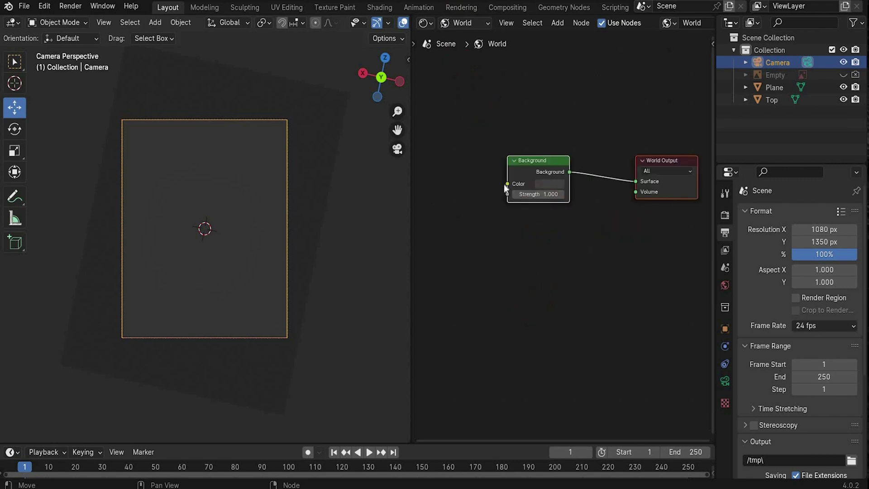
Feed the Background color from an Environment Texture loaded with studio.exr, driven by Mapping and Texture Coordinate (Generated) nodes
{"action": "left_click_drag", "start_coordinate": [507, 184], "coordinate": [467, 198]}
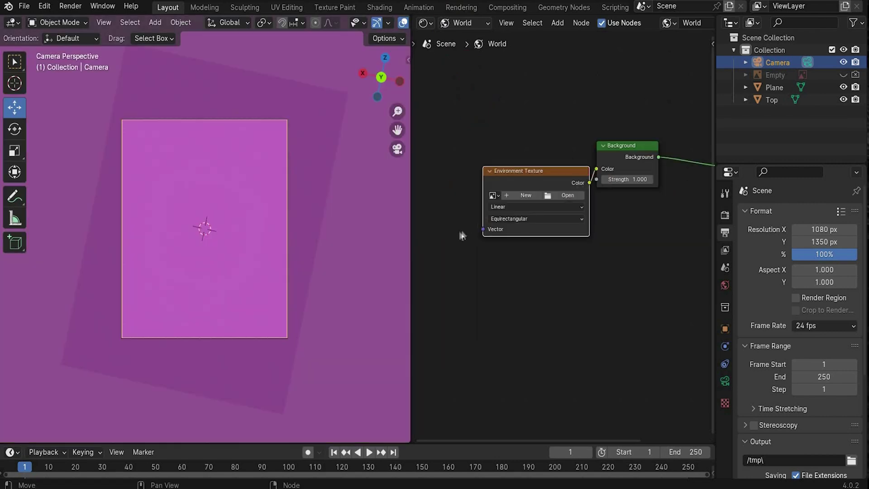
{"action": "left_click_drag", "start_coordinate": [483, 229], "coordinate": [462, 243]}
{"action": "type", "text": "map"}
{"action": "key", "text": "Return"}
{"action": "type", "text": "texture coo"}
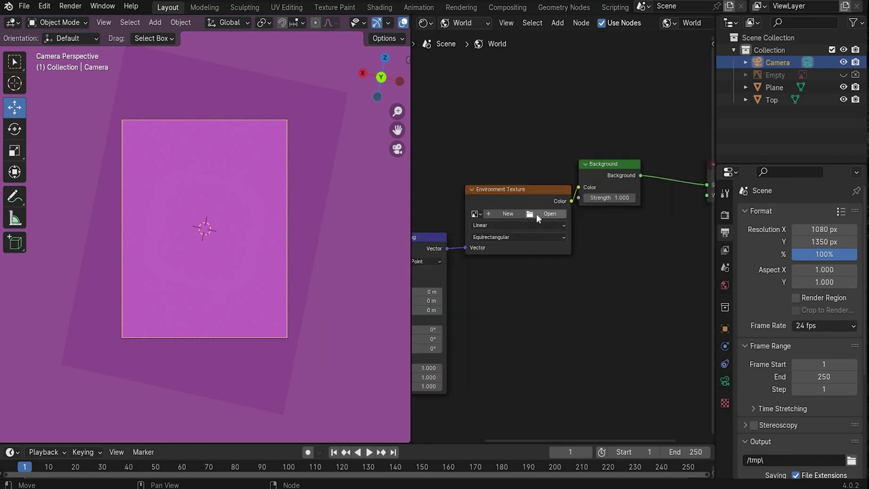
{"action": "left_click", "coordinate": [536, 214]}
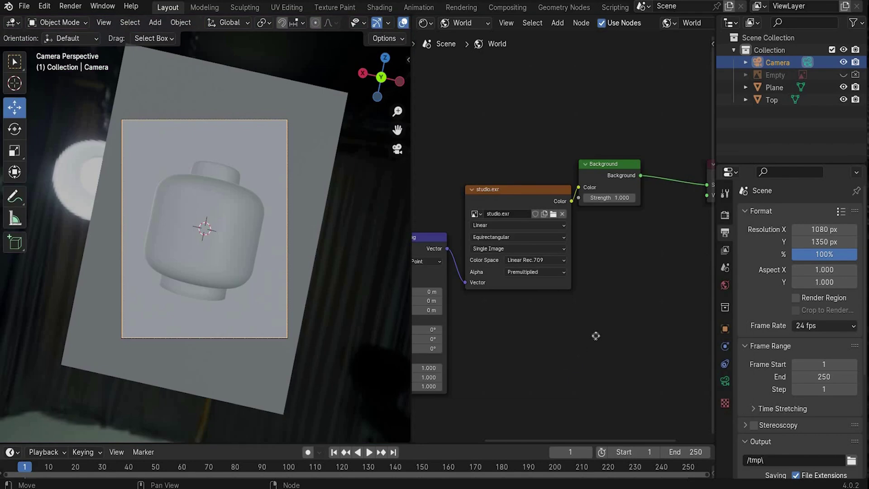
{"action": "middle_click_drag", "start_coordinate": [582, 345], "coordinate": [661, 276]}
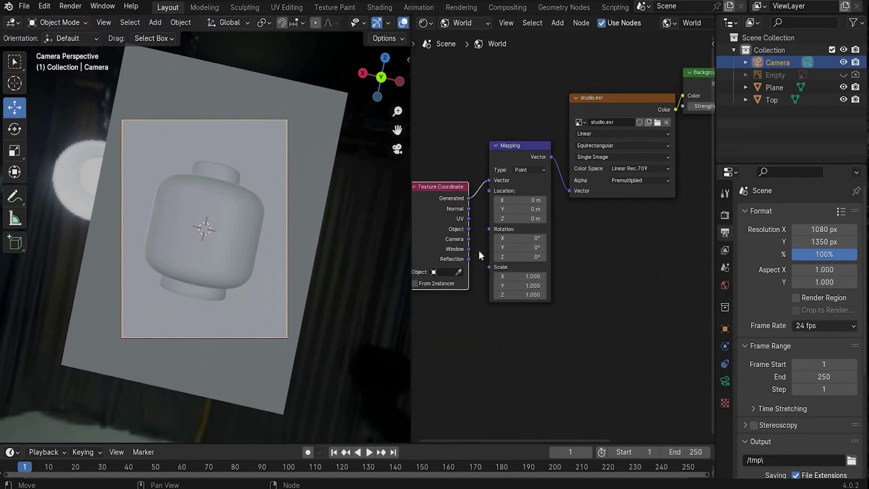
Set the Mapping Z rotation to 60° and the Background strength to 2, and return the Shader Editor to object materials
{"action": "left_click", "coordinate": [530, 259]}
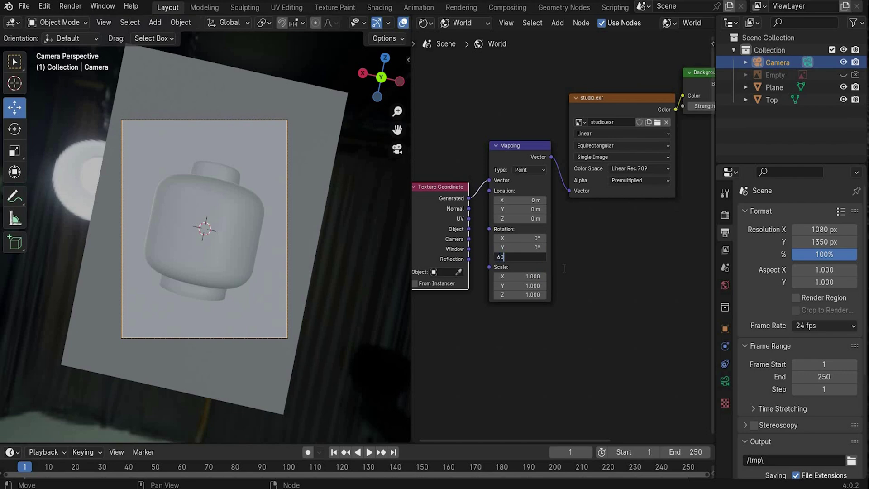
{"action": "key", "text": "Return"}
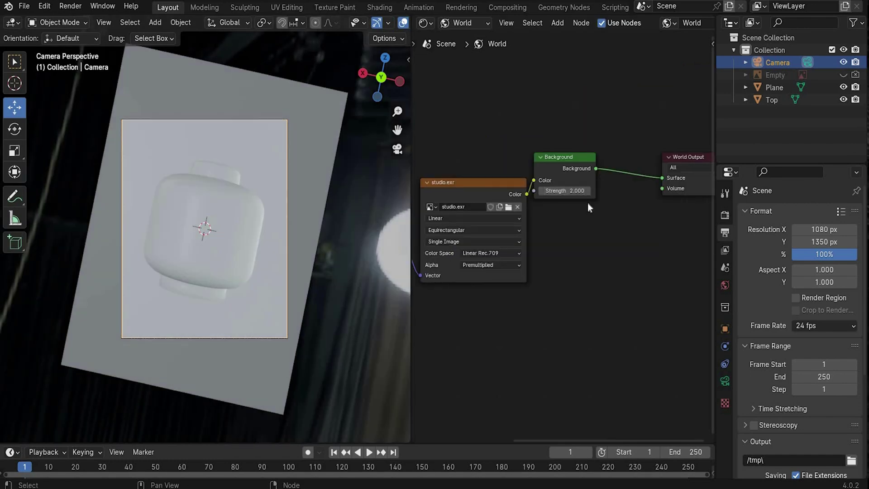
{"action": "left_click", "coordinate": [476, 23]}
{"action": "left_click", "coordinate": [480, 54]}
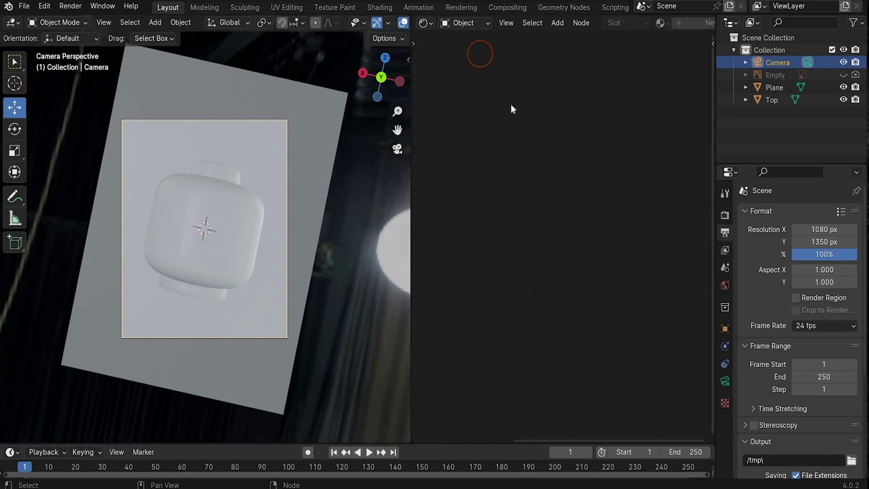
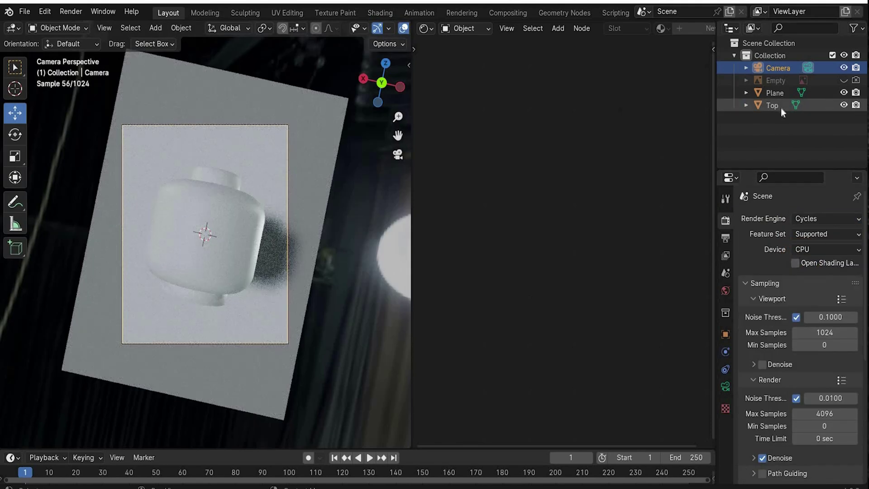
Open the Top object's Main material and insert a Mix Shader between the Principled BSDF and the Material Output
{"action": "left_click", "coordinate": [781, 108]}
{"action": "left_click", "coordinate": [726, 439]}
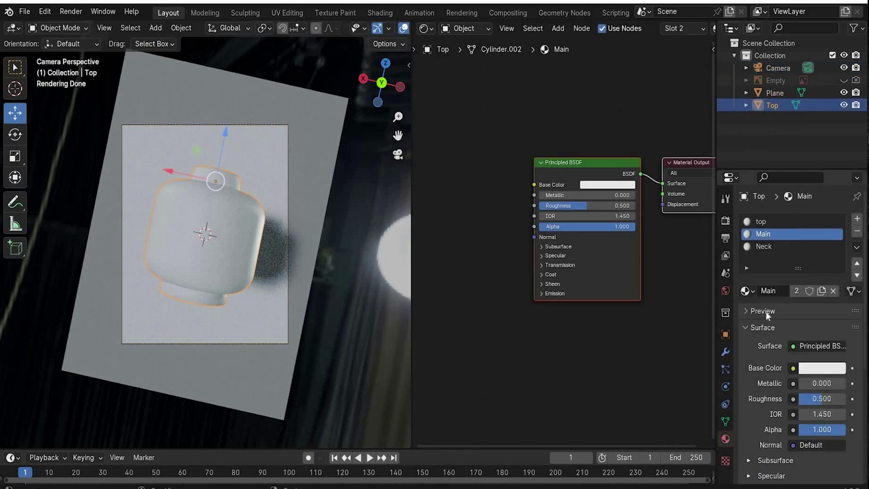
{"action": "left_click_drag", "start_coordinate": [622, 178], "coordinate": [580, 181]}
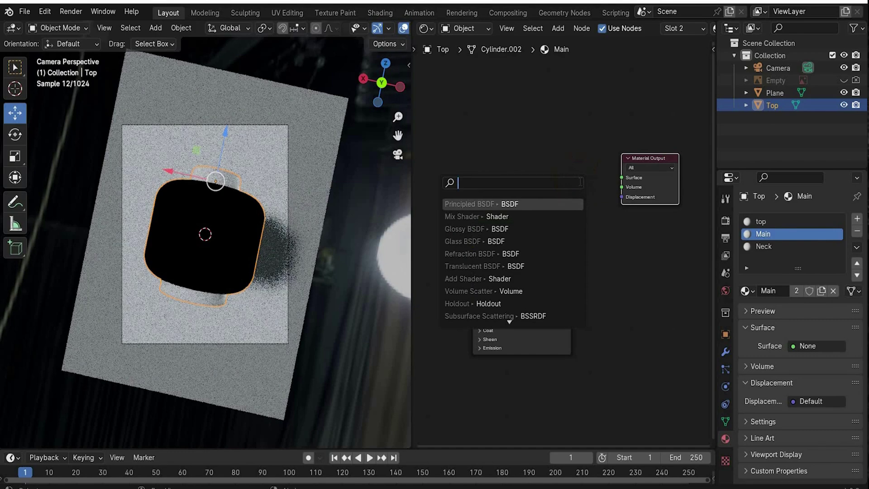
{"action": "type", "text": "mix"}
{"action": "key", "text": "Return"}
Add a Glass BSDF feeding the Mix Shader's first Shader input
{"action": "left_click_drag", "start_coordinate": [571, 237], "coordinate": [502, 162]}
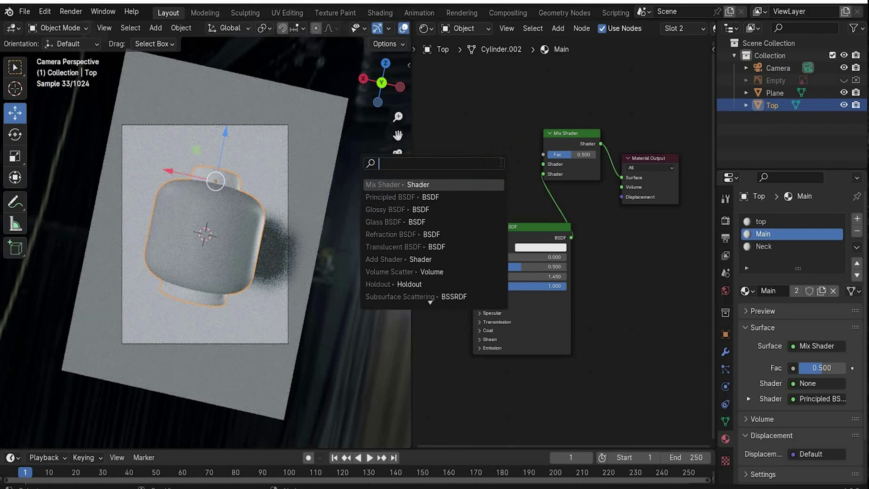
{"action": "type", "text": "gls"}
{"action": "key", "text": "Return"}
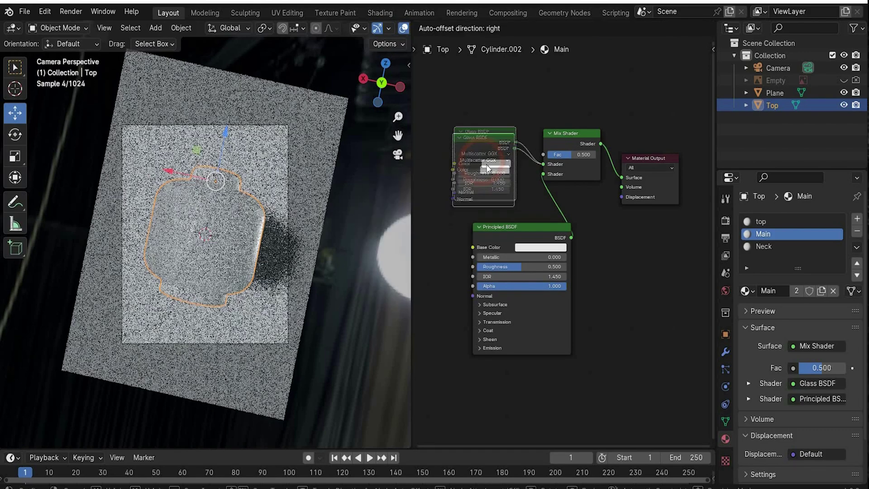
Set the Principled BSDF roughness to 0 and the Mix Shader factor to 0.2
{"action": "mouse_move", "coordinate": [515, 267]}
{"action": "left_mouse_down"}
{"action": "mouse_move", "coordinate": [478, 270]}
{"action": "mouse_move", "coordinate": [525, 264]}
{"action": "left_mouse_up"}
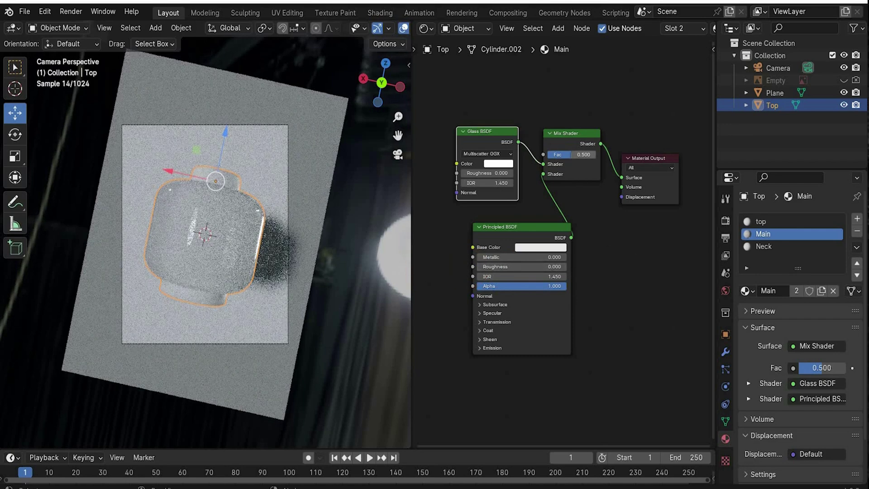
{"action": "left_click", "coordinate": [569, 155]}
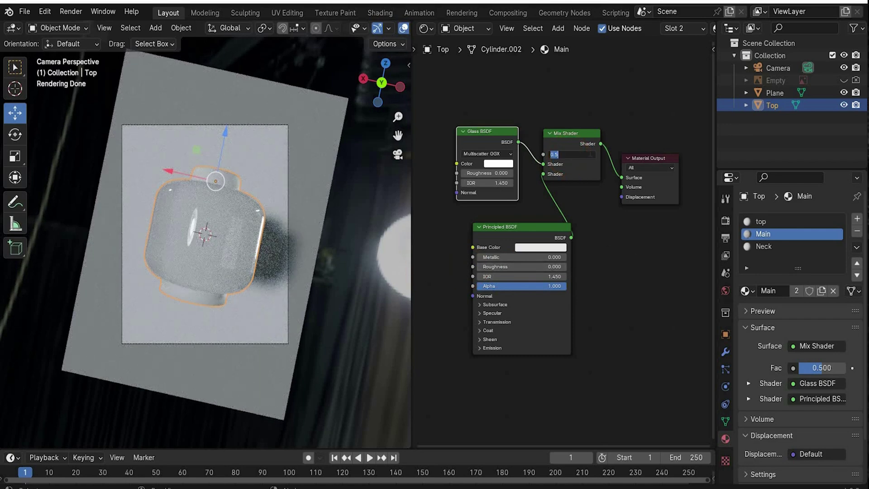
{"action": "key", "text": "BackSpace"}
{"action": "key", "text": "BackSpace"}
{"action": "key", "text": "Return"}
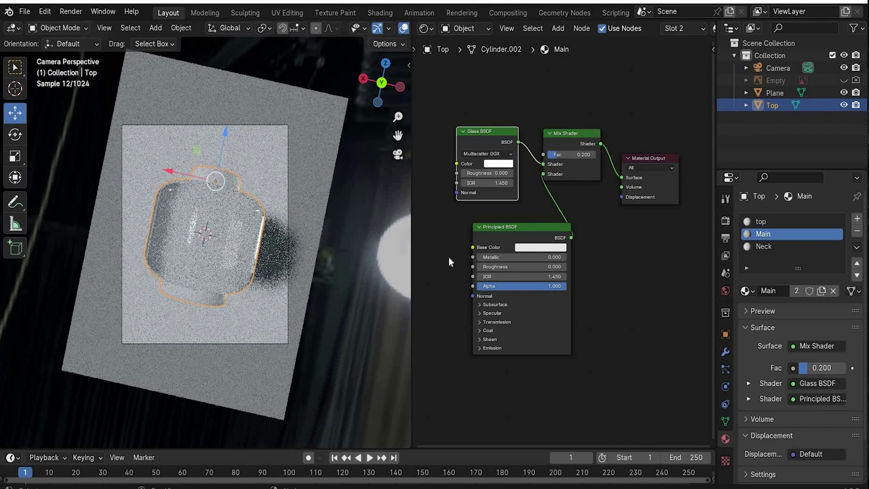
Feed the Principled BSDF Base Color from a new Image Texture node loaded with face new.png
{"action": "middle_click_drag", "start_coordinate": [449, 257], "coordinate": [528, 203]}
{"action": "left_click_drag", "start_coordinate": [527, 200], "coordinate": [496, 203]}
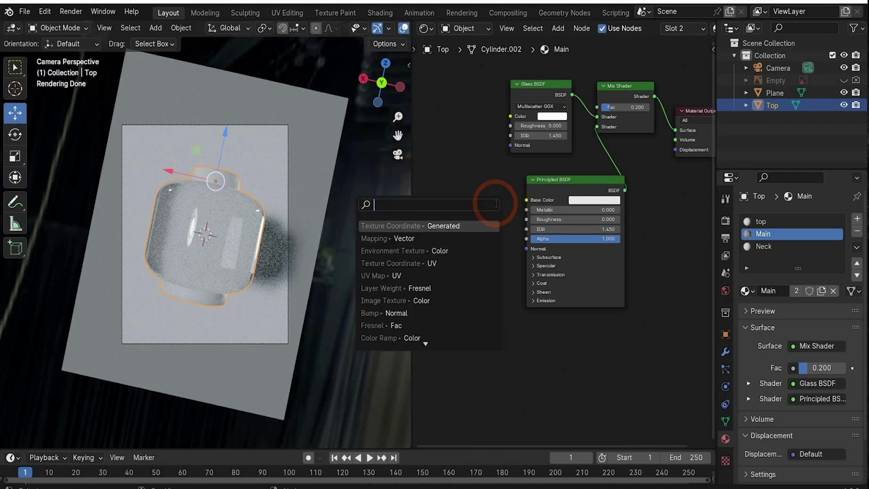
{"action": "type", "text": "image"}
{"action": "key", "text": "Return"}
{"action": "left_click", "coordinate": [458, 209]}
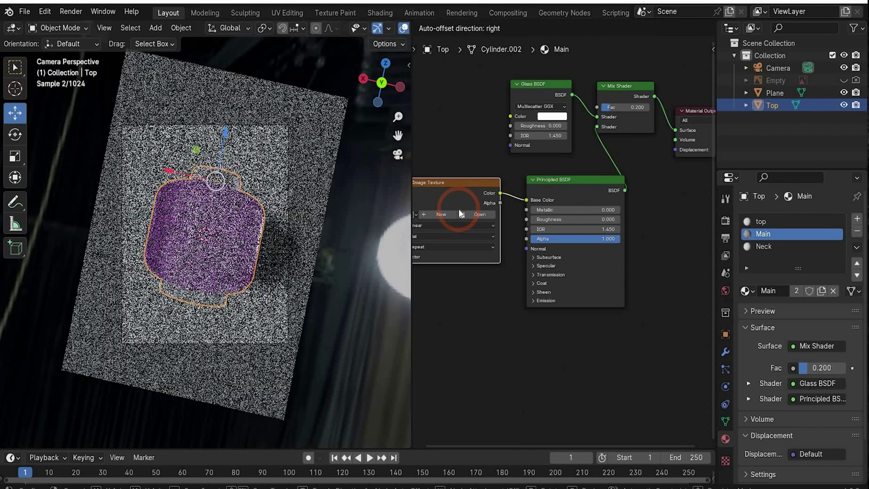
{"action": "left_click", "coordinate": [520, 323]}
{"action": "middle_click_drag", "start_coordinate": [515, 328], "coordinate": [569, 314]}
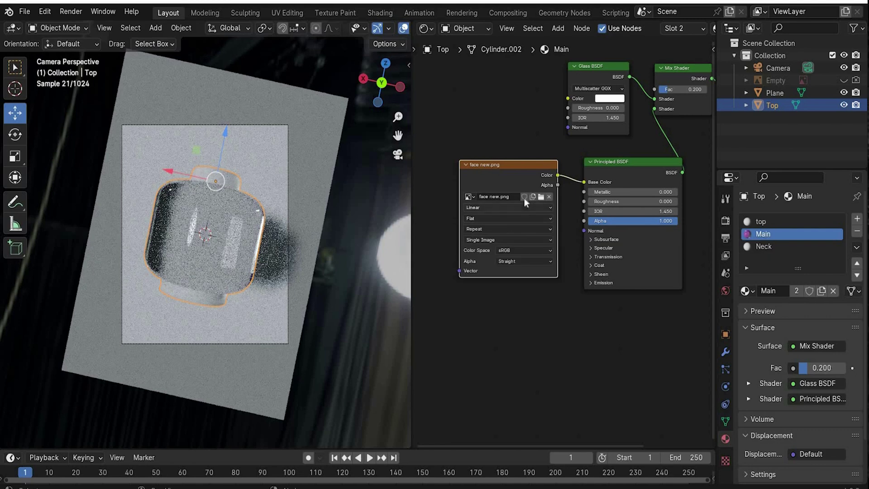
Add a Mapping node driving the Vector input of the face new.png texture
{"action": "middle_click_drag", "start_coordinate": [556, 414], "coordinate": [613, 381]}
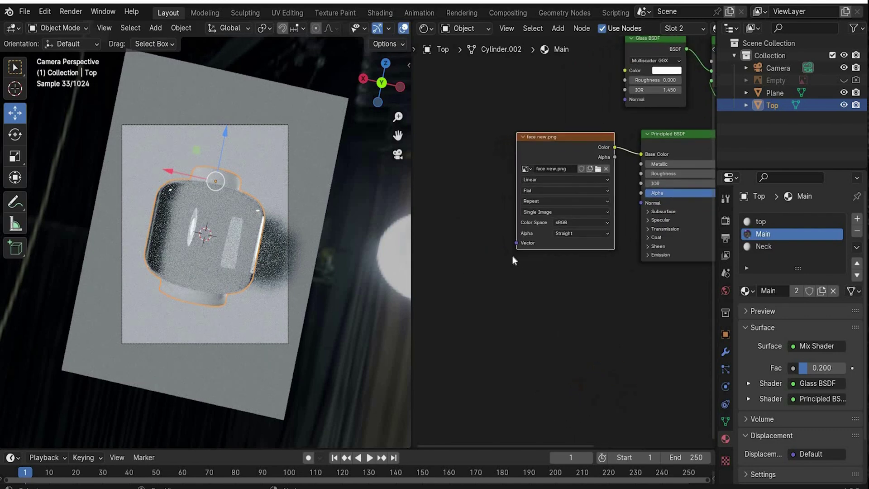
{"action": "left_click_drag", "start_coordinate": [516, 242], "coordinate": [483, 253]}
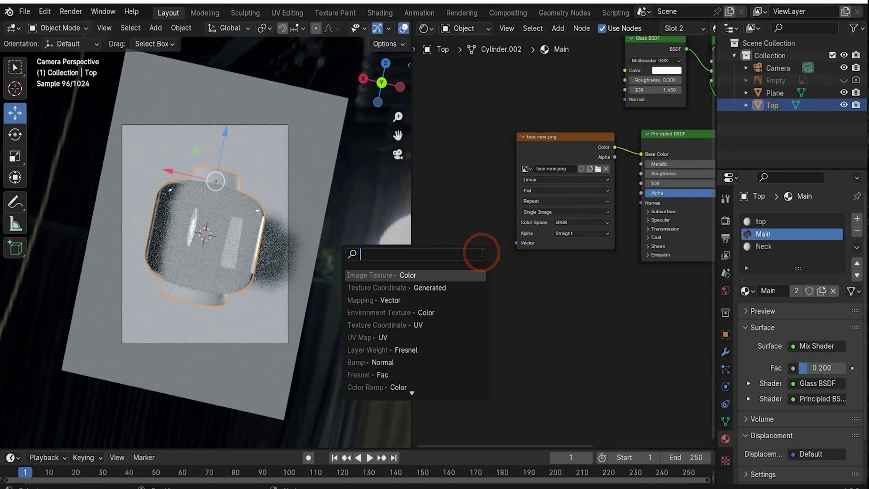
{"action": "type", "text": "mapping"}
{"action": "key", "text": "Return"}
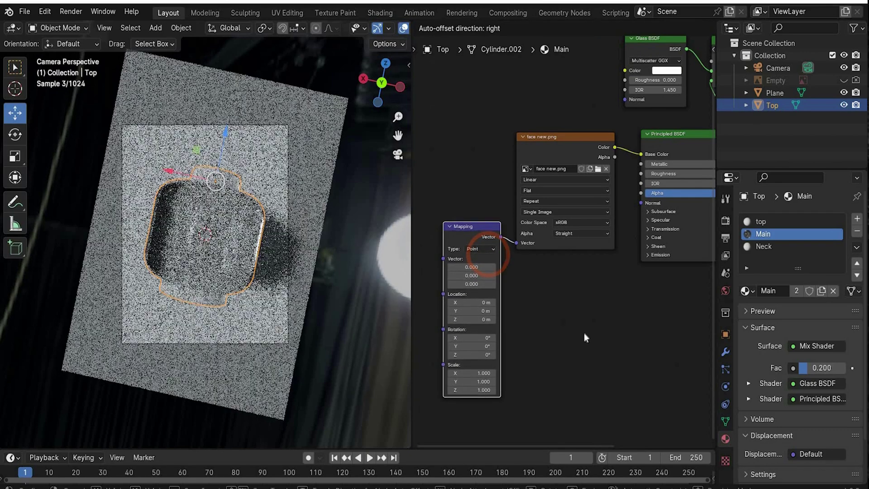
{"action": "left_click", "coordinate": [584, 332]}
Feed the Mapping node's Vector input from the UV output of a new Texture Coordinate node
{"action": "middle_click_drag", "start_coordinate": [584, 333], "coordinate": [611, 281]}
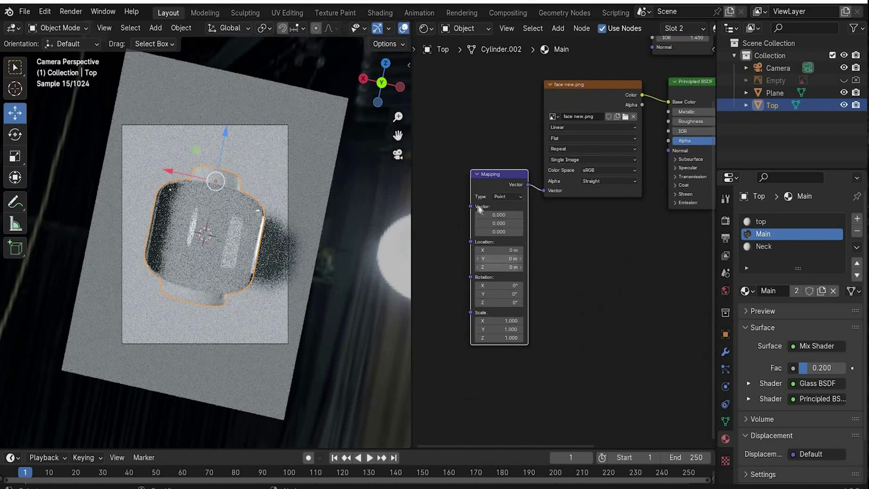
{"action": "left_click_drag", "start_coordinate": [470, 207], "coordinate": [308, 207]}
{"action": "type", "text": "texture coo"}
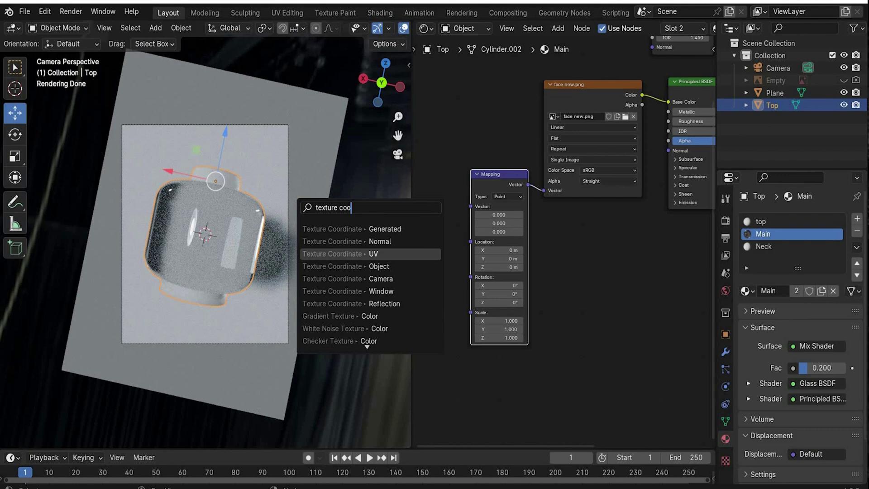
{"action": "left_click", "coordinate": [413, 255]}
{"action": "left_click", "coordinate": [409, 255]}
Connect the face texture's Color back to the Principled Base Color and the Mix Shader to the Material Output's Surface
{"action": "scroll", "coordinate": [544, 400], "scroll_direction": "up", "scroll_amount": 4}
{"action": "middle_click_drag", "start_coordinate": [520, 392], "coordinate": [495, 384]}
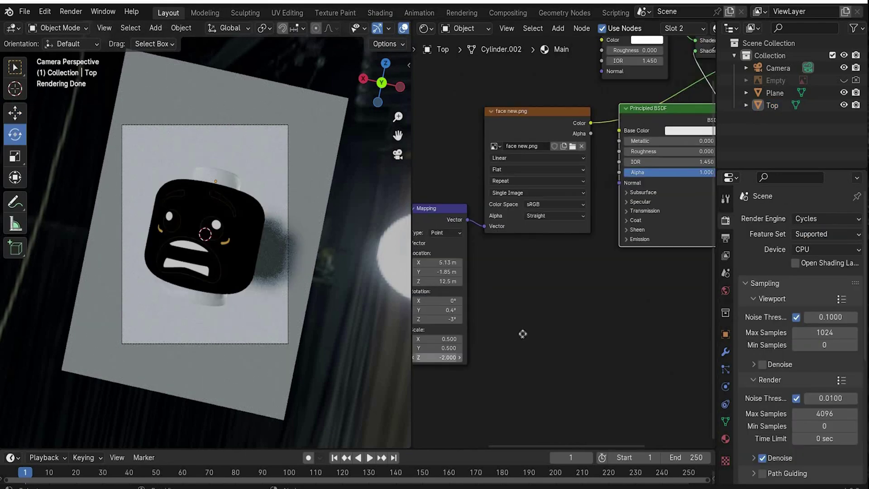
{"action": "middle_click_drag", "start_coordinate": [523, 334], "coordinate": [587, 311]}
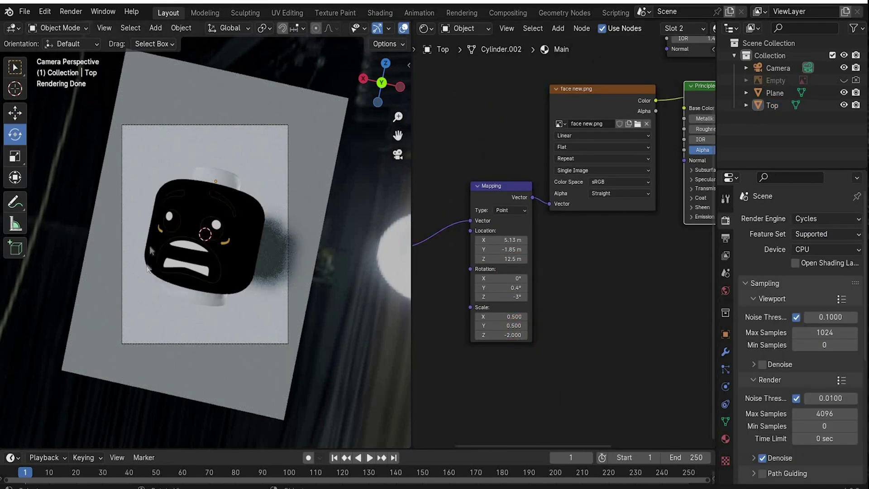
{"action": "middle_click_drag", "start_coordinate": [534, 350], "coordinate": [418, 405]}
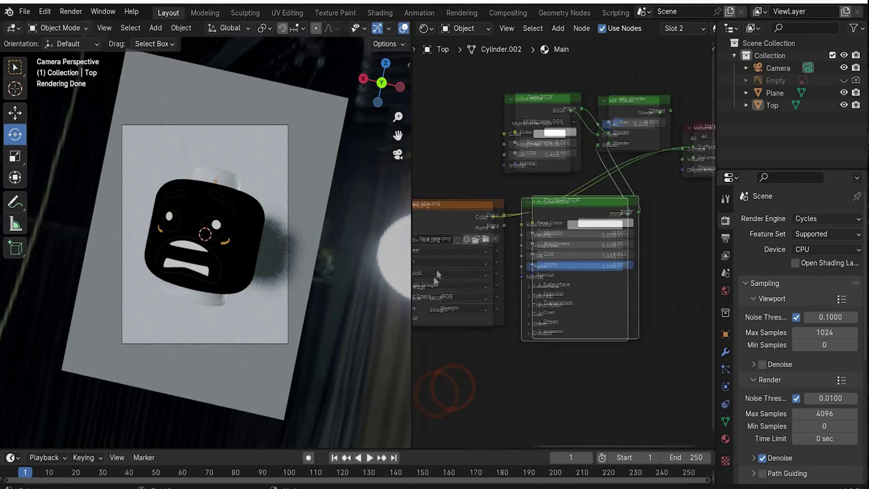
{"action": "left_click_drag", "start_coordinate": [459, 231], "coordinate": [647, 165]}
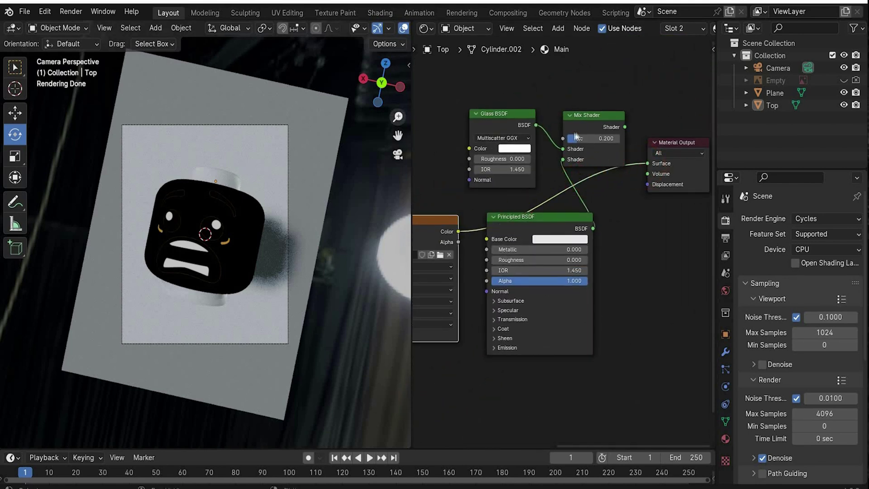
{"action": "left_click_drag", "start_coordinate": [639, 167], "coordinate": [487, 239]}
{"action": "left_click_drag", "start_coordinate": [625, 127], "coordinate": [650, 164]}
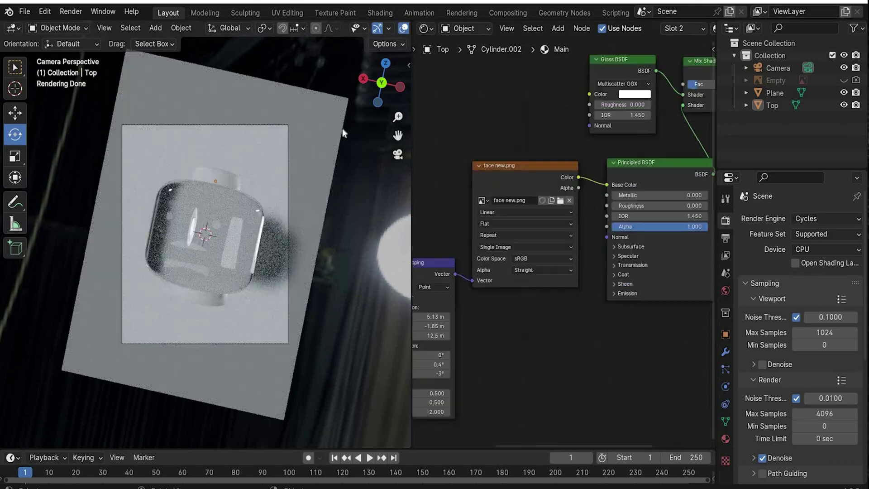
Add a Mix Color node with the face texture's Color in B and its Alpha as Factor, feeding the Glass BSDF Color
{"action": "left_click_drag", "start_coordinate": [578, 178], "coordinate": [597, 203]}
{"action": "left_click", "coordinate": [602, 244]}
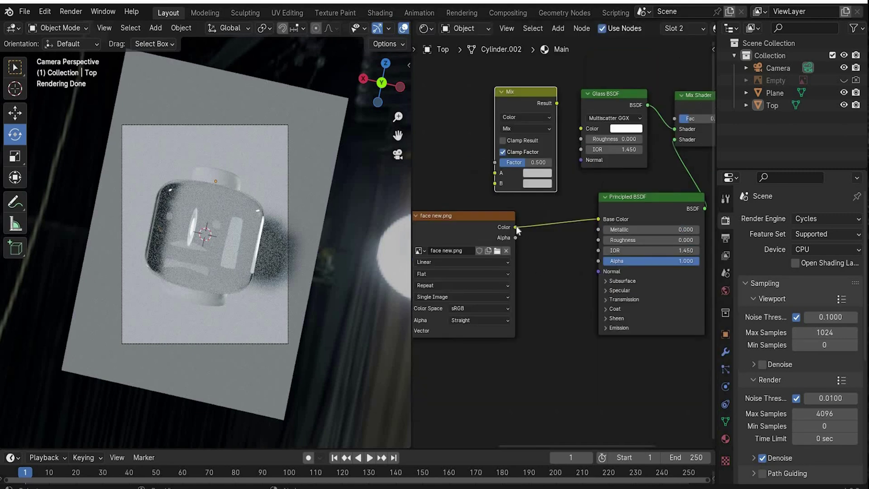
{"action": "left_click_drag", "start_coordinate": [515, 228], "coordinate": [494, 184]}
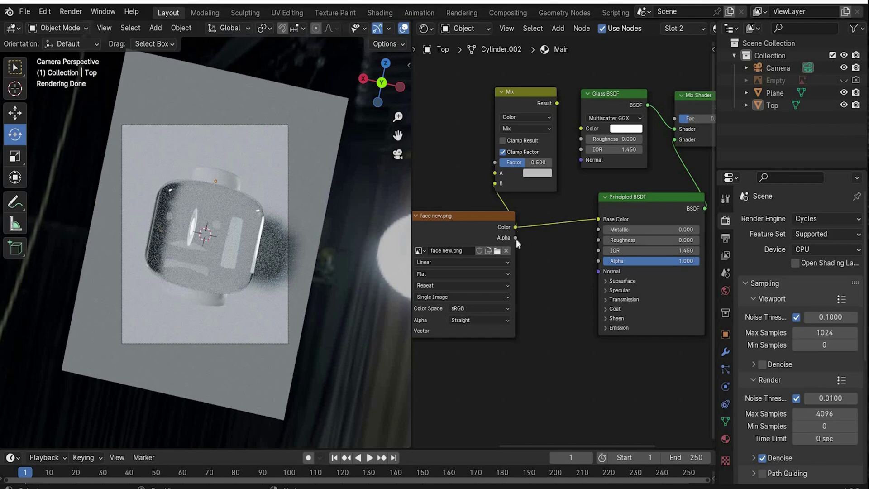
{"action": "left_click_drag", "start_coordinate": [492, 167], "coordinate": [494, 163]}
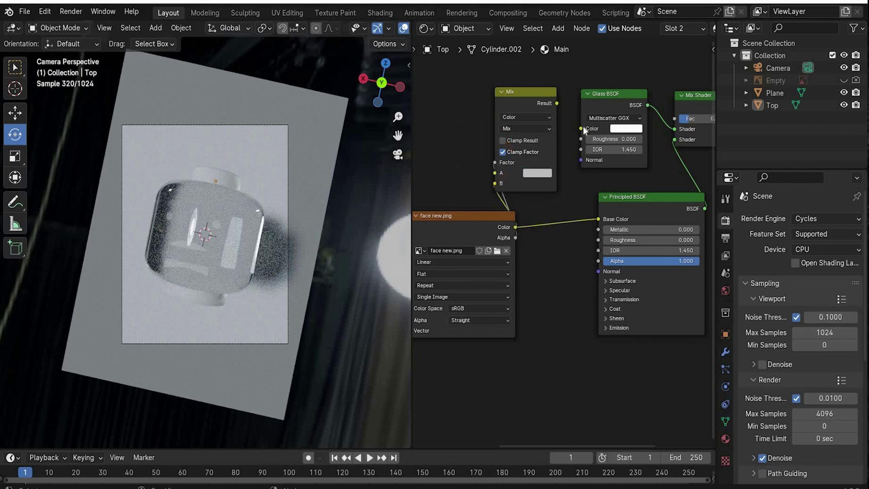
{"action": "left_click_drag", "start_coordinate": [581, 129], "coordinate": [556, 103]}
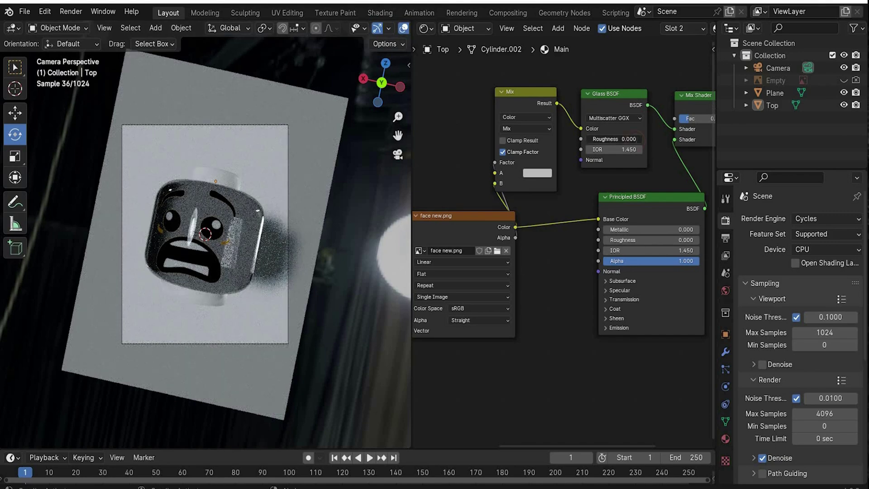
Set the Main material's Glass BSDF roughness to 0.1 and its IOR to 1.3
{"action": "left_click", "coordinate": [635, 139]}
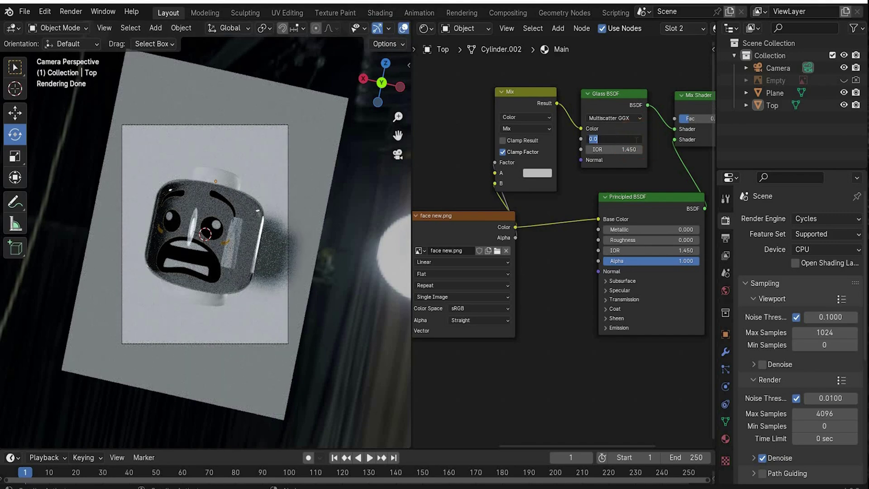
{"action": "type", "text": "0.1"}
{"action": "key", "text": "Return"}
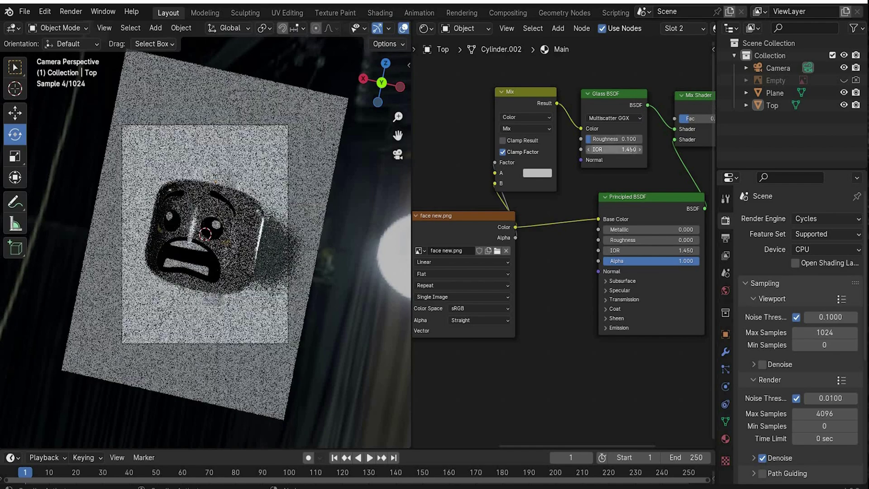
{"action": "left_click", "coordinate": [632, 150]}
{"action": "type", "text": "1.3"}
{"action": "key", "text": "Return"}
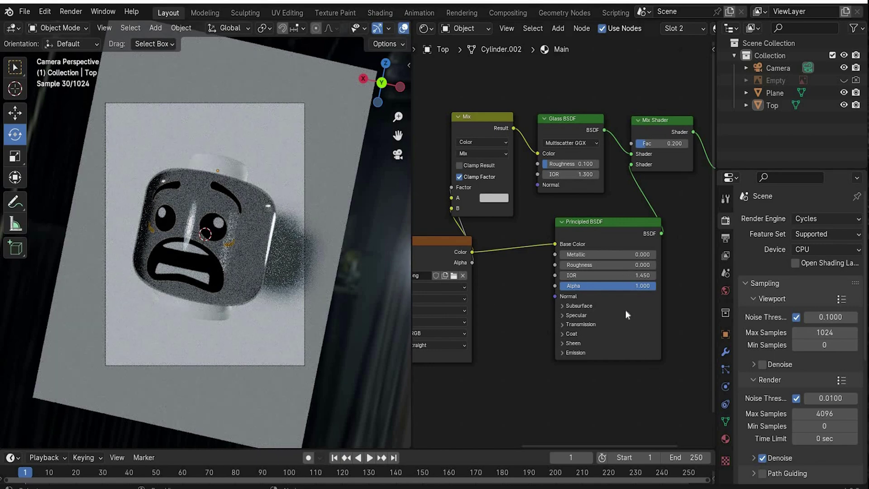
Set the Main material's Principled BSDF Alpha to 0.5
{"action": "left_click", "coordinate": [627, 286]}
{"action": "type", "text": "0"}
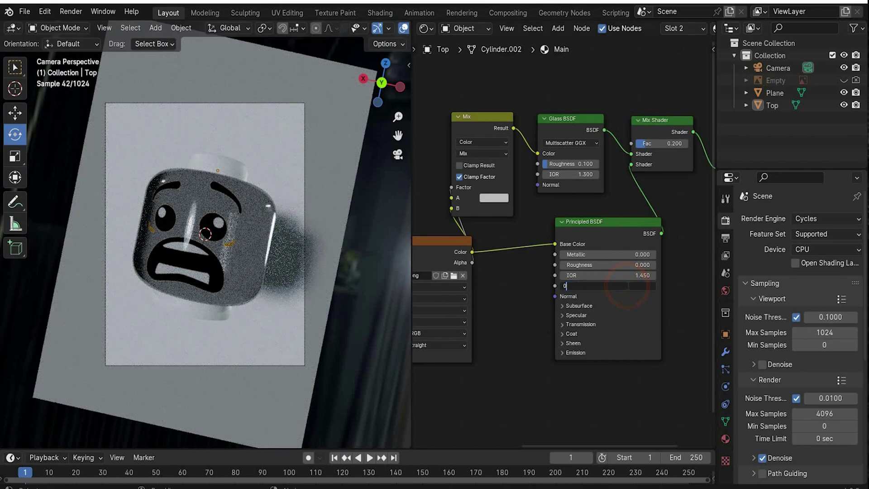
{"action": "type", "text": ".5"}
{"action": "key", "text": "Return"}
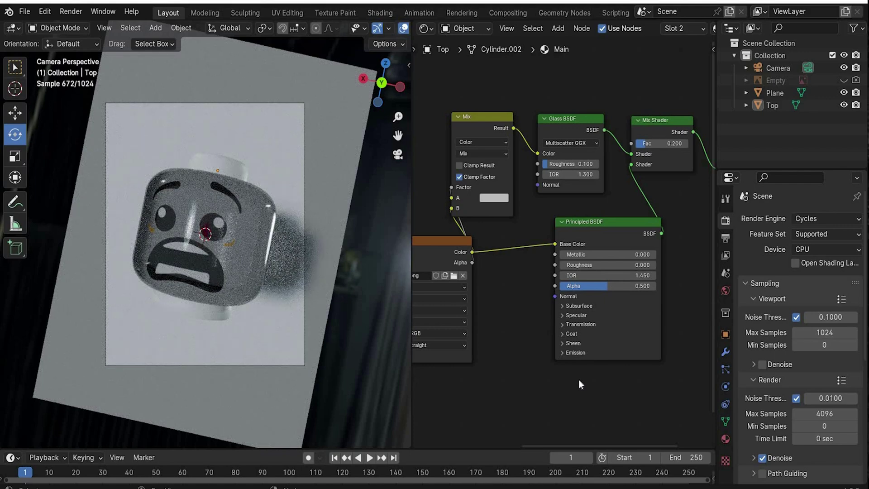
Replace the Principled BSDF in the Top object's "top" material with a Glass BSDF connected to the Material Output's Surface
{"action": "left_click", "coordinate": [770, 104]}
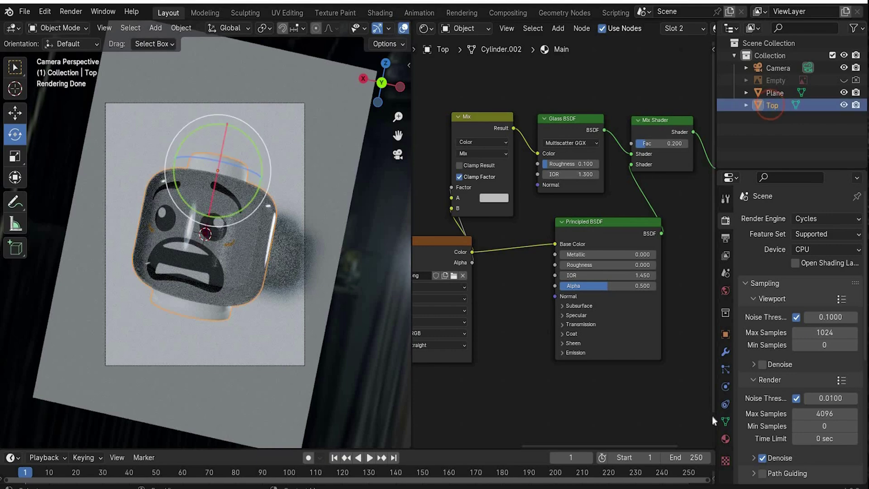
{"action": "left_click", "coordinate": [726, 439]}
{"action": "left_click", "coordinate": [772, 222]}
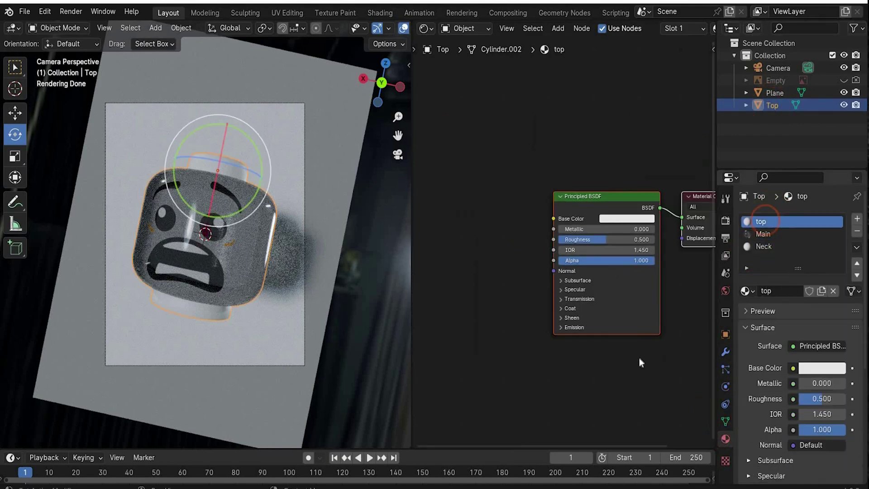
{"action": "left_click", "coordinate": [639, 360]}
{"action": "left_click", "coordinate": [597, 195]}
{"action": "key", "text": "x"}
{"action": "left_click_drag", "start_coordinate": [682, 217], "coordinate": [634, 223]}
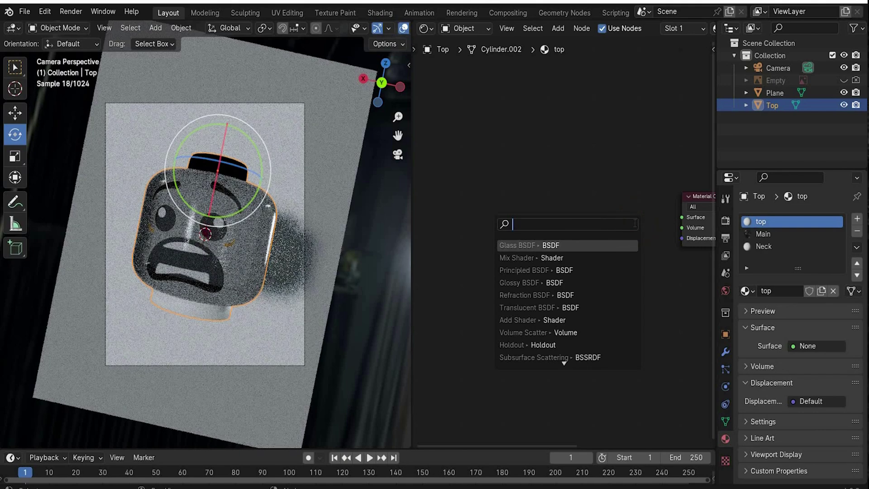
{"action": "type", "text": "gla"}
{"action": "key", "text": "Return"}
Set the "top" material's Glass BSDF roughness to 0.2 and its IOR to 1.3
{"action": "left_click", "coordinate": [618, 251]}
{"action": "type", "text": "0"}
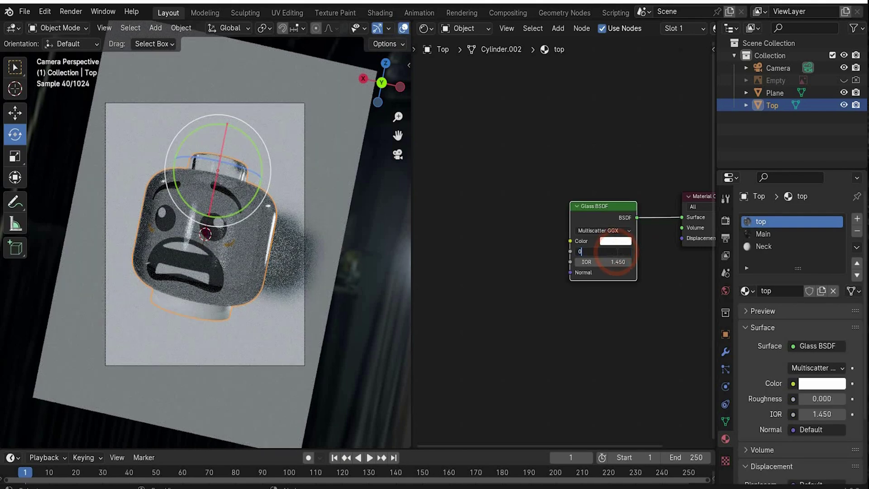
{"action": "type", "text": ".2"}
{"action": "key", "text": "Return"}
{"action": "left_click", "coordinate": [617, 263]}
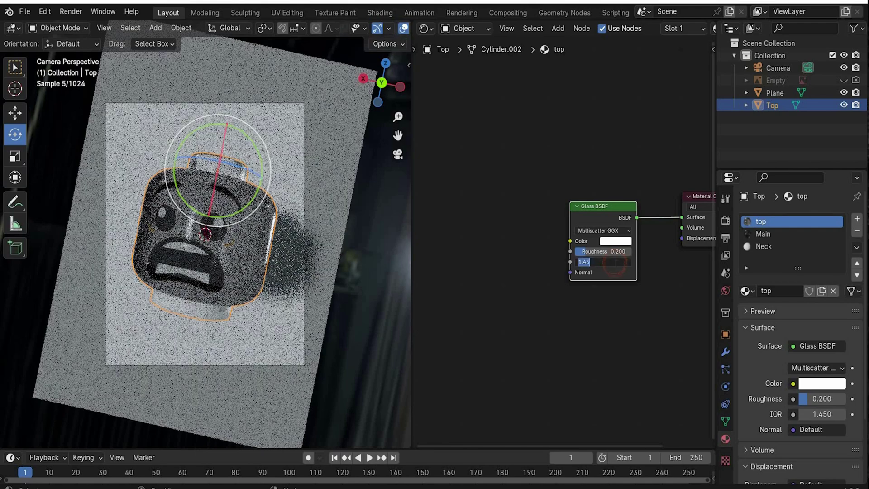
{"action": "type", "text": "1.3"}
{"action": "key", "text": "Return"}
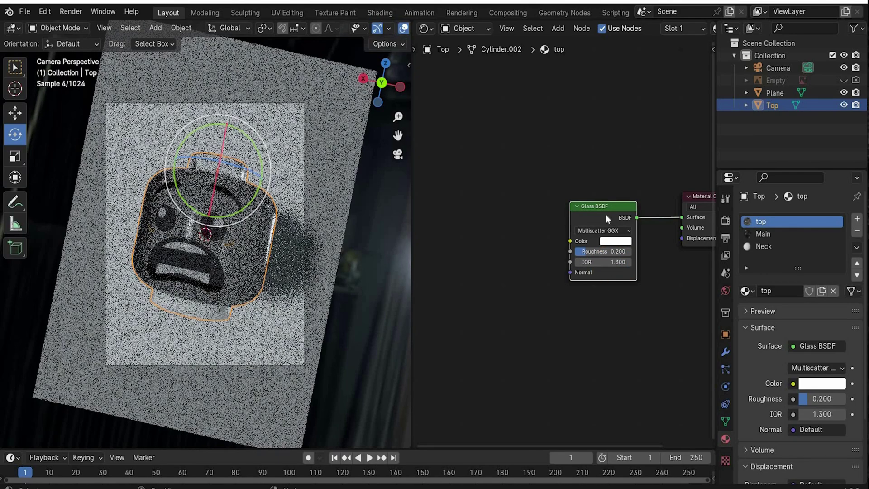
Replace the Neck material's Principled BSDF with a pasted copy of the Glass BSDF connected to the Material Output's Surface
{"action": "left_click", "coordinate": [765, 247]}
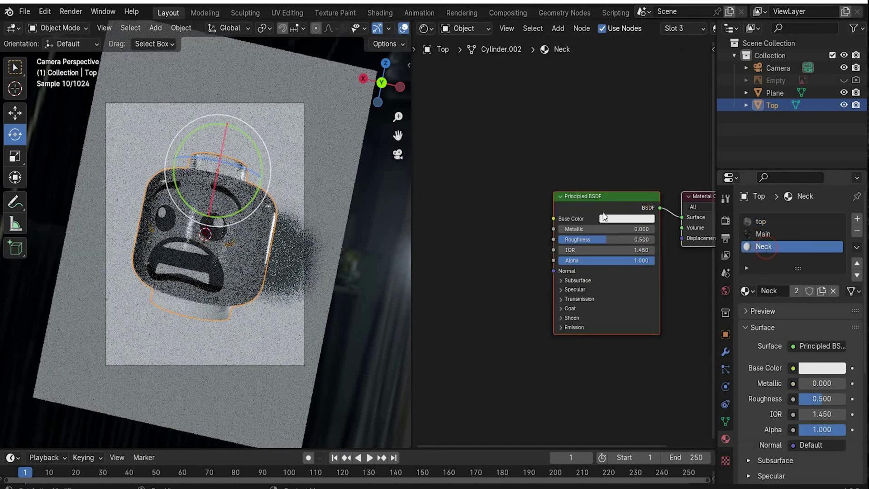
{"action": "left_click", "coordinate": [589, 195]}
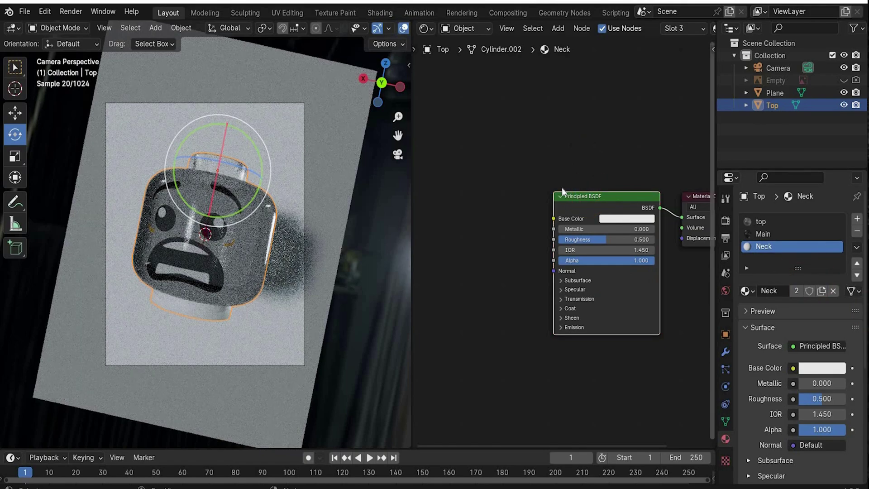
{"action": "key", "text": "Delete"}
{"action": "key", "text": "ctrl+v"}
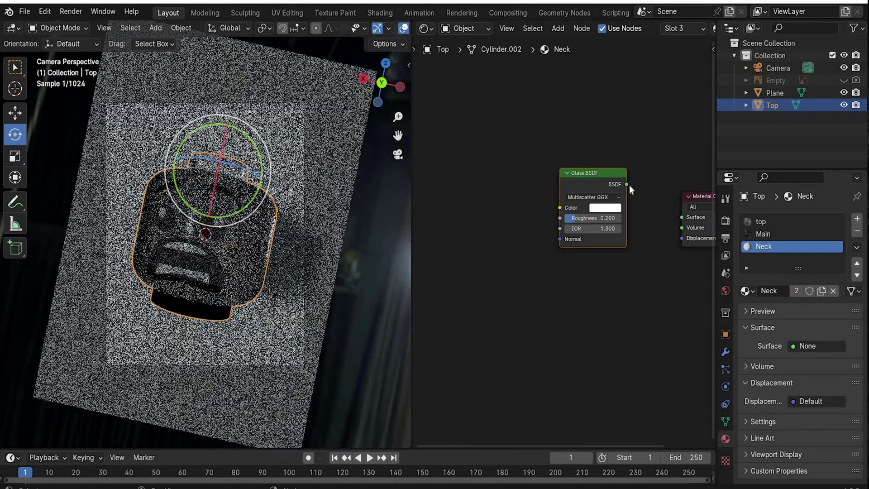
{"action": "left_click_drag", "start_coordinate": [626, 184], "coordinate": [682, 217]}
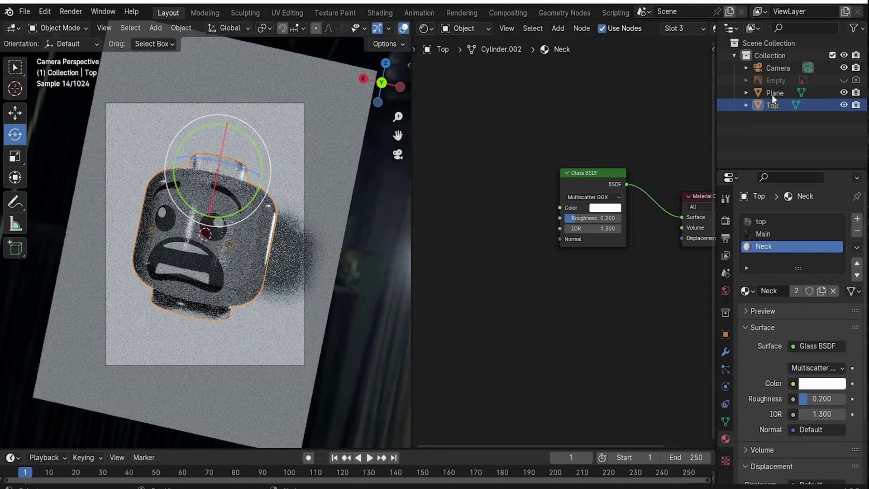
Give the Plane a new material with base color hex 67DAE7 and Metallic set to 1.0
{"action": "left_click", "coordinate": [772, 93]}
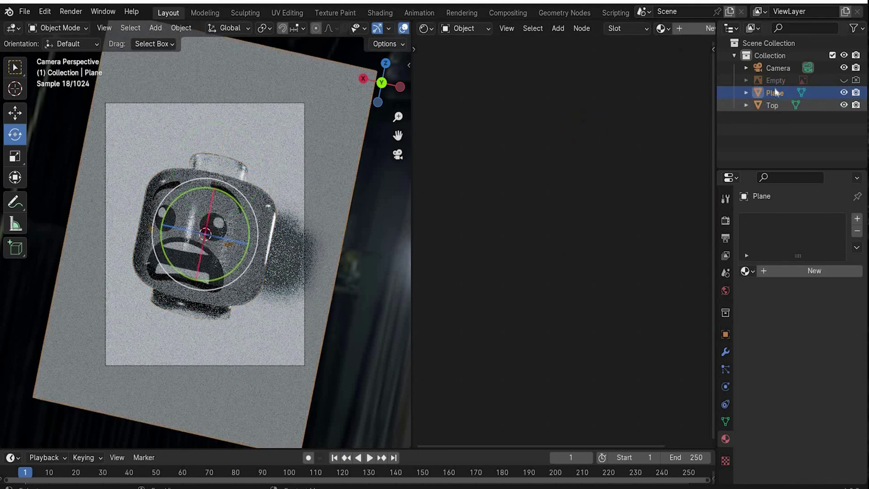
{"action": "left_click", "coordinate": [701, 28]}
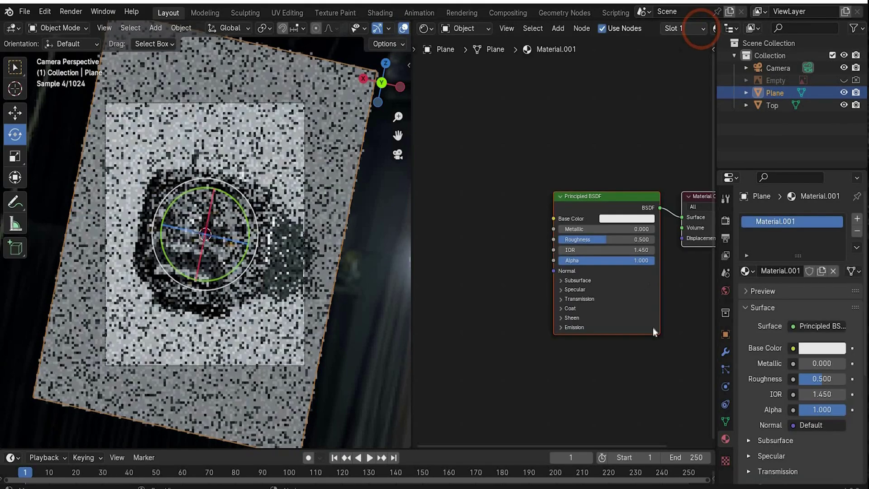
{"action": "middle_click_drag", "start_coordinate": [652, 379], "coordinate": [586, 379]}
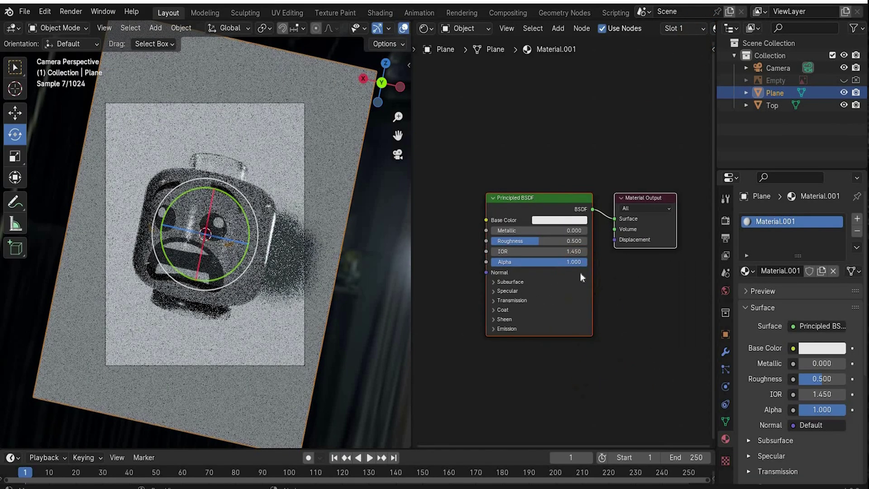
{"action": "left_click", "coordinate": [560, 220]}
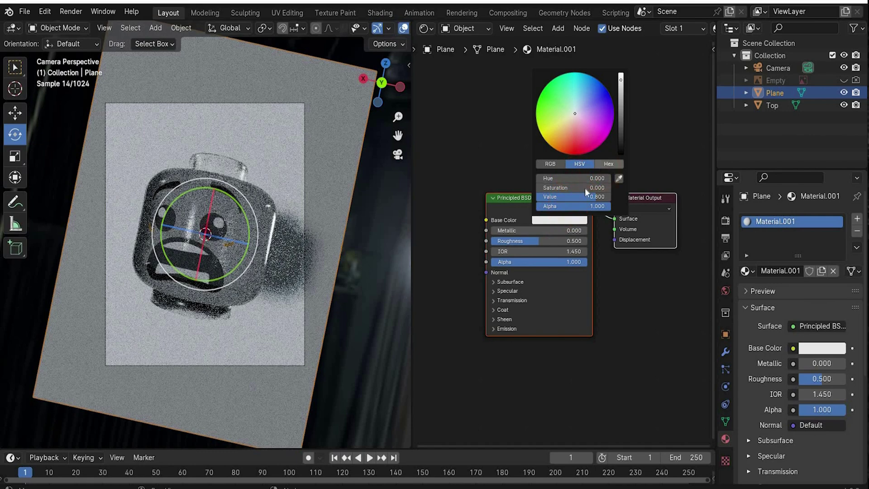
{"action": "left_click", "coordinate": [608, 164]}
{"action": "left_click", "coordinate": [578, 179]}
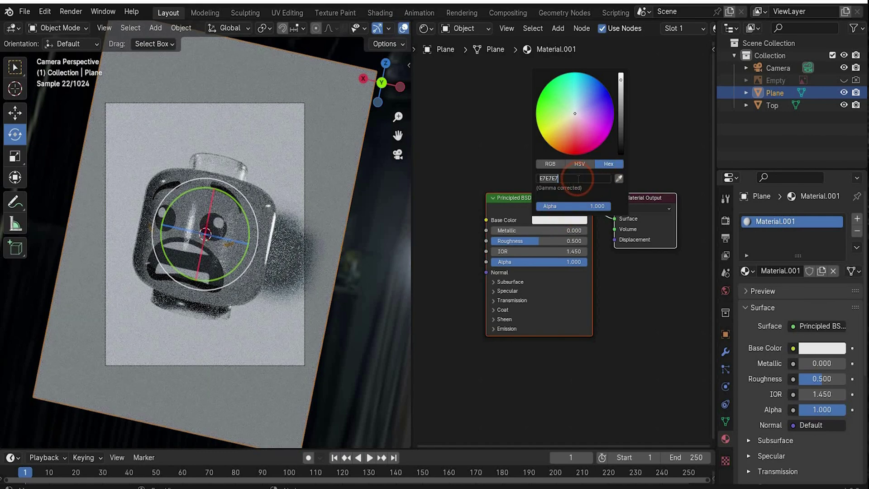
{"action": "type", "text": "67DAE7"}
{"action": "key", "text": "Return"}
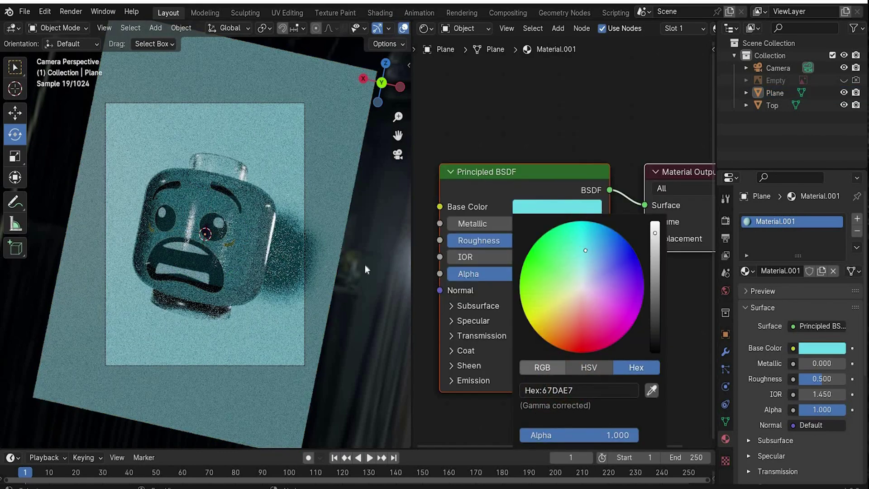
{"action": "left_click_drag", "start_coordinate": [502, 225], "coordinate": [729, 233]}
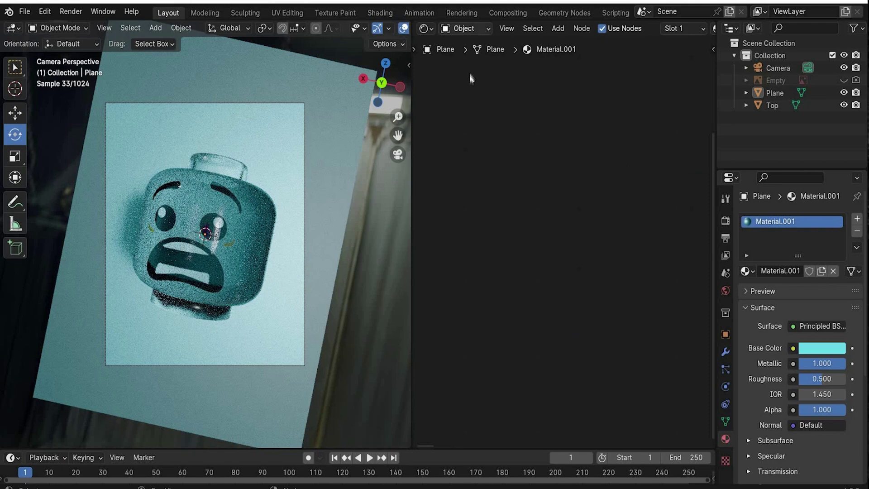
Set the Z rotation of the World shader's Mapping node to -30°
{"action": "left_click", "coordinate": [464, 28]}
{"action": "left_click", "coordinate": [462, 73]}
{"action": "left_click", "coordinate": [510, 285]}
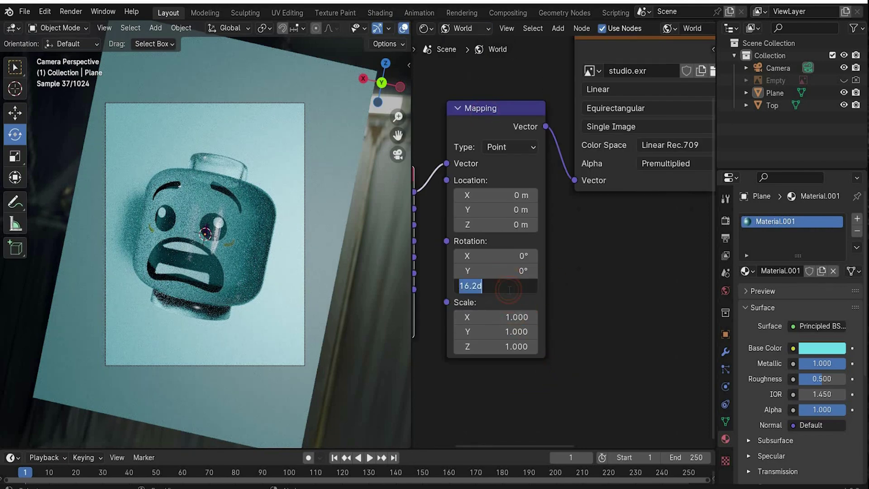
{"action": "type", "text": "-30"}
{"action": "key", "text": "Return"}
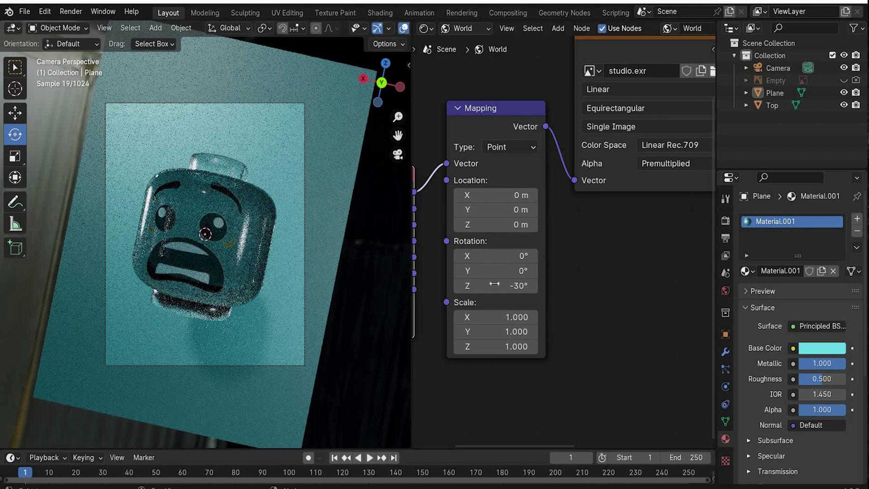
Enable viewport denoising and set the Cycles max samples to 50 for both viewport and render
{"action": "left_click", "coordinate": [771, 71]}
{"action": "left_click", "coordinate": [725, 220]}
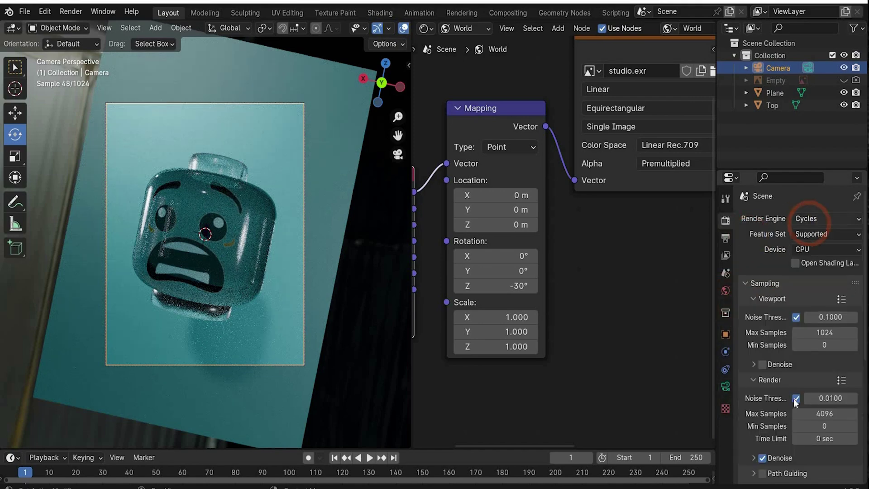
{"action": "left_click", "coordinate": [763, 364]}
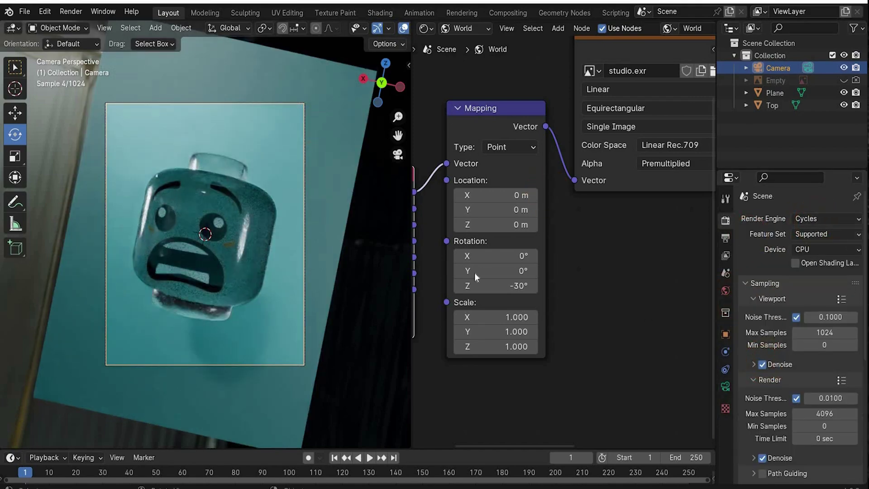
{"action": "left_click", "coordinate": [821, 334]}
{"action": "type", "text": "5"}
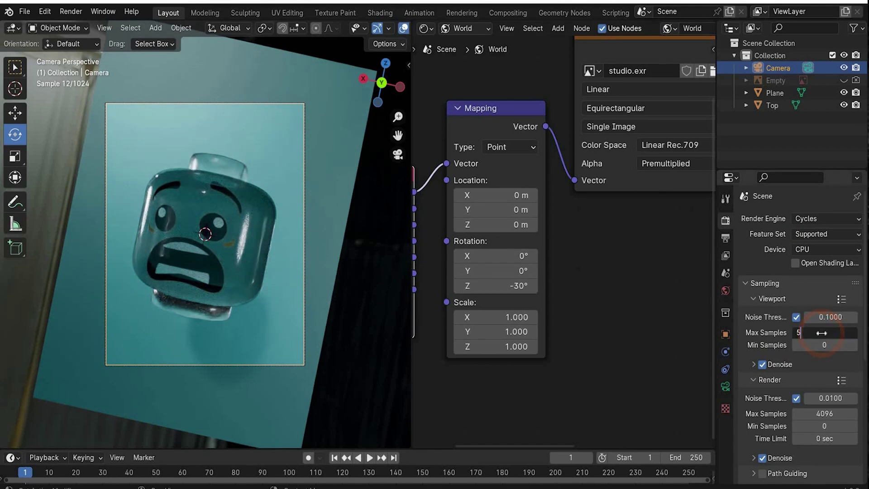
{"action": "type", "text": "0"}
{"action": "key", "text": "Return"}
{"action": "left_click", "coordinate": [825, 414]}
{"action": "type", "text": "5"}
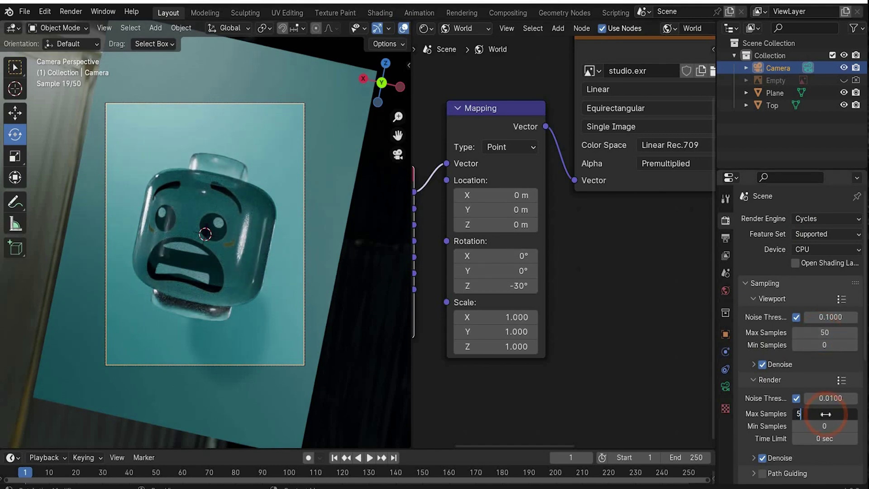
{"action": "type", "text": "0"}
{"action": "key", "text": "Return"}
Brighten color A of the Mix node in the Top object's Main material to full white
{"action": "left_click", "coordinate": [772, 105]}
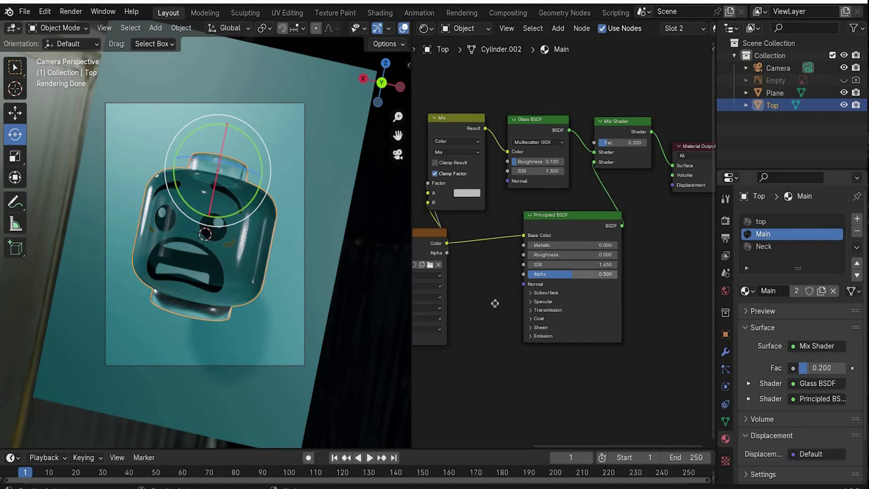
{"action": "middle_click_drag", "start_coordinate": [442, 97], "coordinate": [479, 114]}
{"action": "scroll", "coordinate": [557, 245], "scroll_direction": "up", "scroll_amount": 8}
{"action": "middle_click_drag", "start_coordinate": [556, 280], "coordinate": [616, 315]}
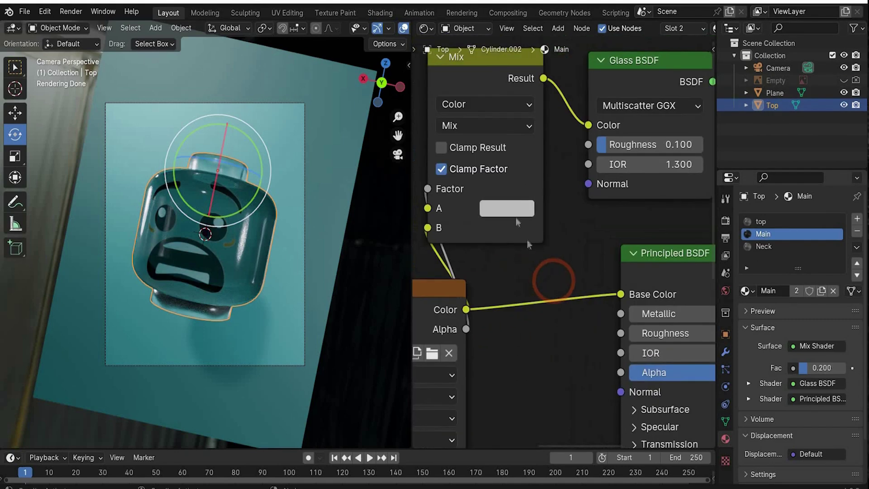
{"action": "left_click", "coordinate": [513, 214]}
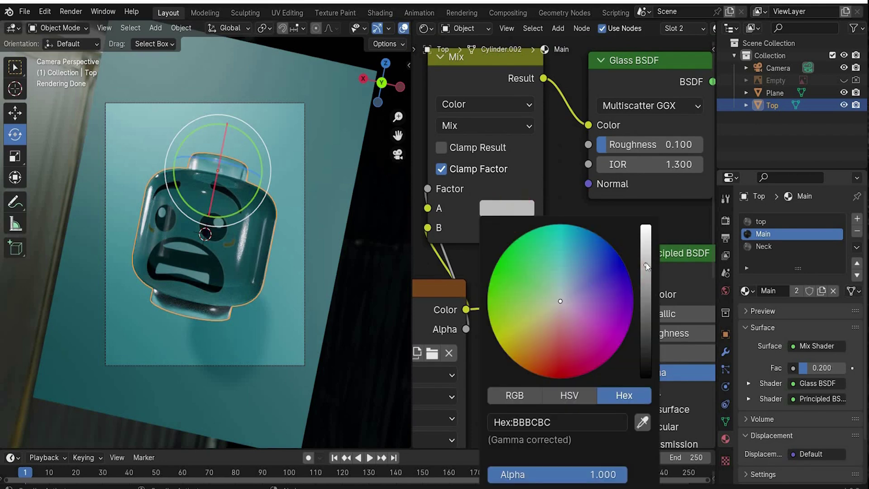
{"action": "left_click_drag", "start_coordinate": [646, 263], "coordinate": [646, 223]}
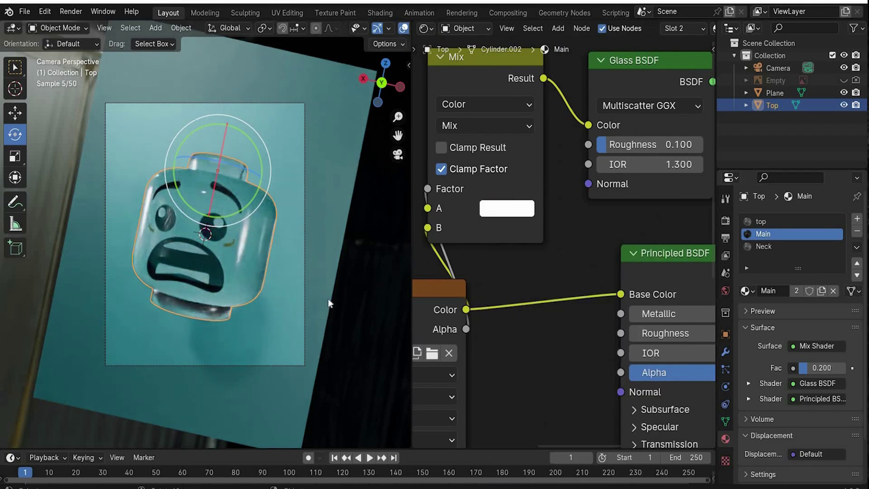
Rename the Top object as Glass
{"action": "double_click", "coordinate": [773, 105]}
{"action": "type", "text": "Glas"}
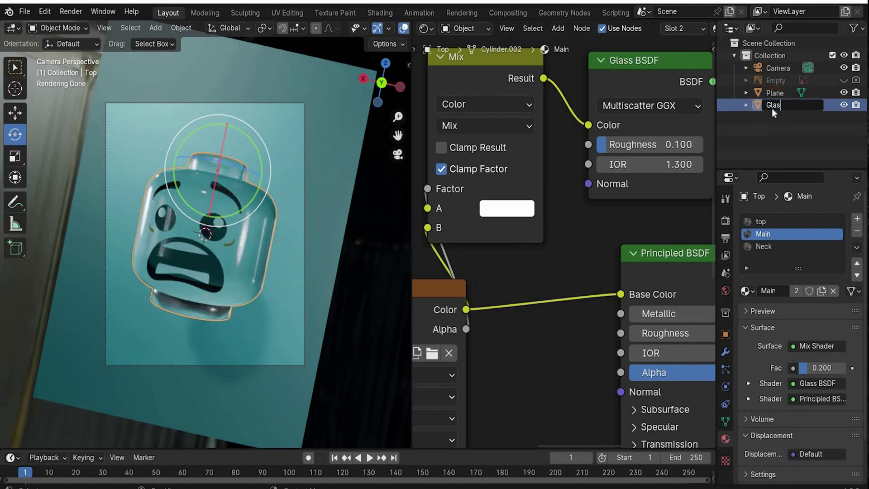
{"action": "type", "text": "s"}
{"action": "key", "text": "Return"}
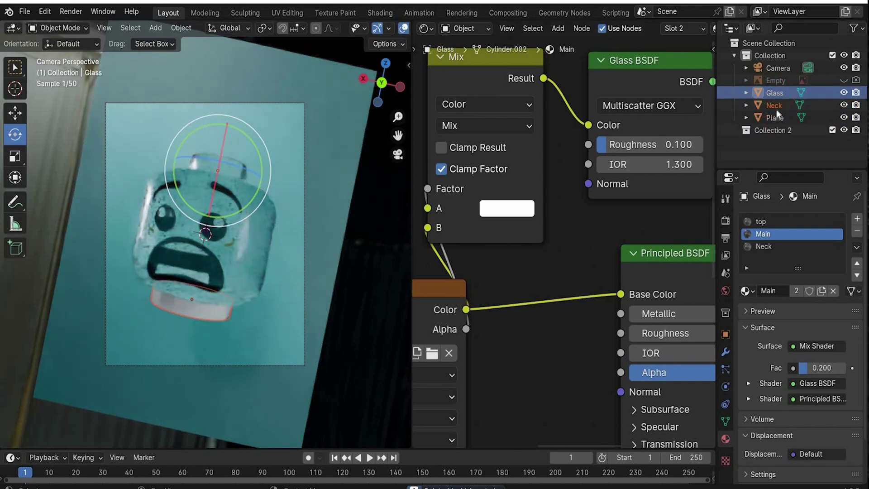
Name the object for the second head Yellow and place it in Collection 2
{"action": "double_click", "coordinate": [775, 105]}
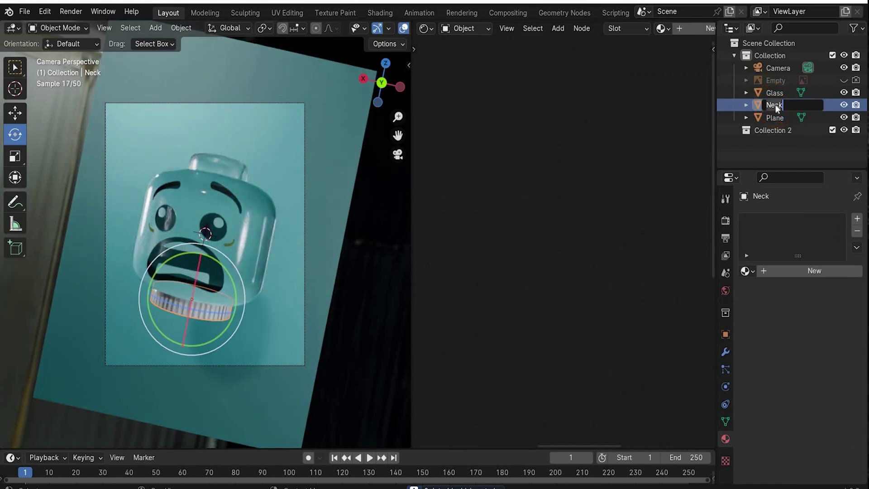
{"action": "type", "text": "Yelow"}
{"action": "key", "text": "Return"}
{"action": "left_click_drag", "start_coordinate": [773, 117], "coordinate": [772, 134]}
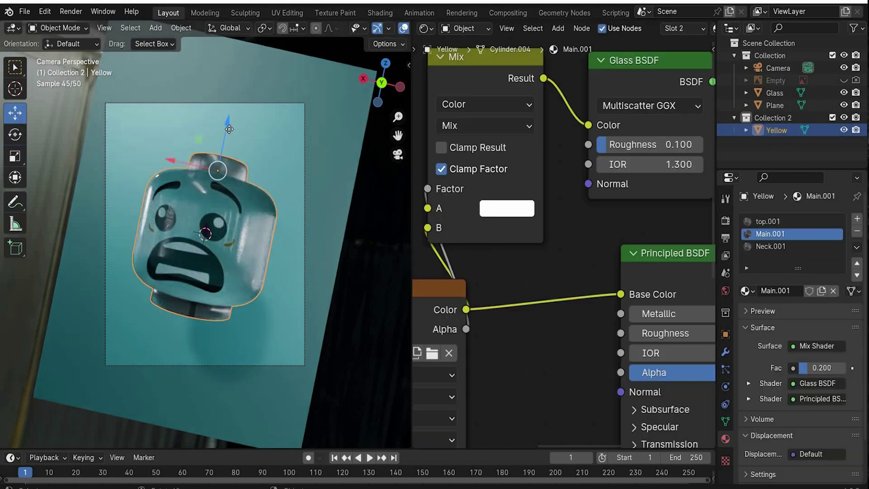
Raise the Yellow head along Z by about 3.58 m plus a little more, leaving a gap above the Glass head
{"action": "left_click_drag", "start_coordinate": [229, 129], "coordinate": [251, 21]}
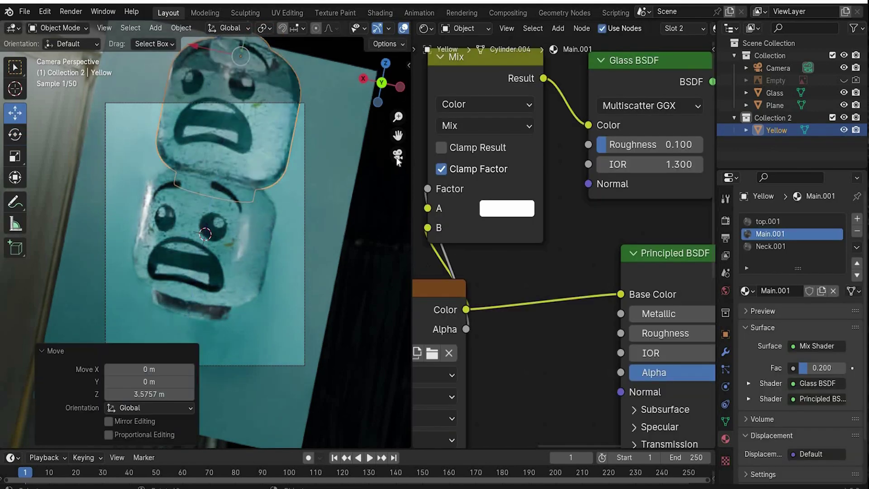
{"action": "left_click", "coordinate": [398, 156]}
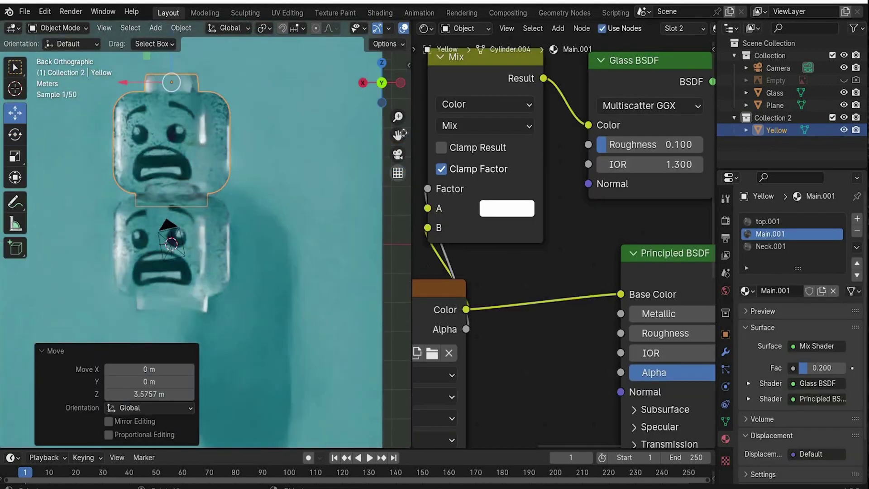
{"action": "left_click_drag", "start_coordinate": [402, 133], "coordinate": [441, 199]}
{"action": "left_click_drag", "start_coordinate": [211, 98], "coordinate": [211, 53]}
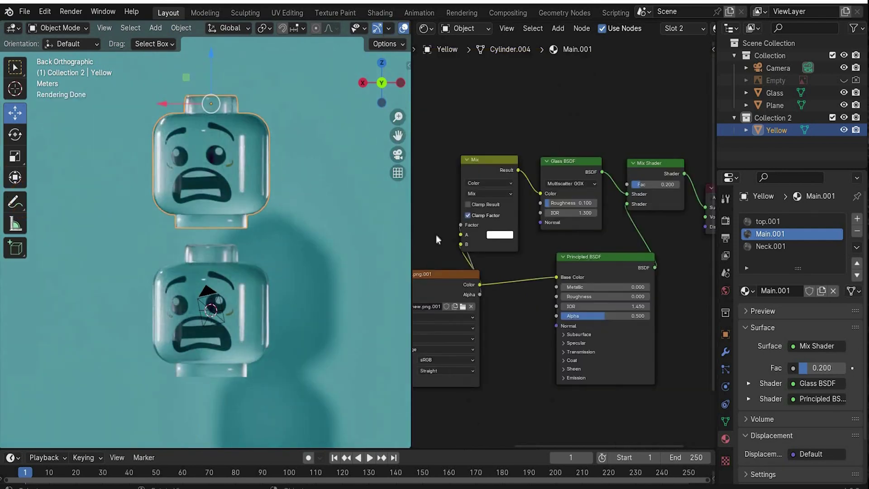
Delete the Glass BSDF and Mix Shader from Main.001 and connect the Principled BSDF directly to the Material Output's Surface
{"action": "middle_click_drag", "start_coordinate": [574, 401], "coordinate": [600, 409]}
{"action": "left_click", "coordinate": [571, 171]}
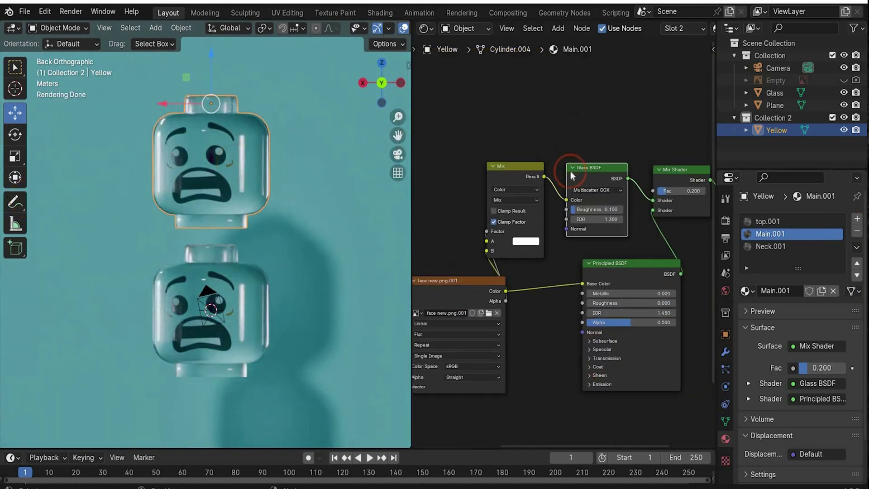
{"action": "key", "text": "x"}
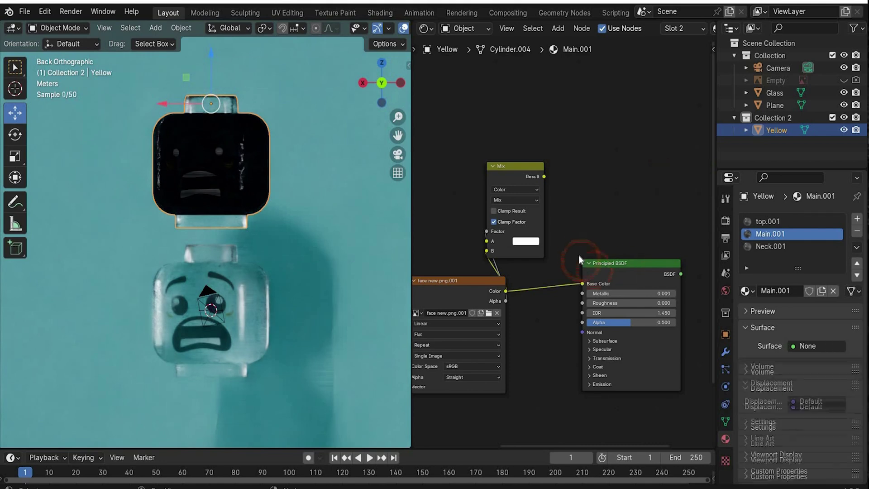
{"action": "scroll", "coordinate": [578, 255], "scroll_direction": "down", "scroll_amount": 3}
{"action": "left_click_drag", "start_coordinate": [643, 263], "coordinate": [676, 224]}
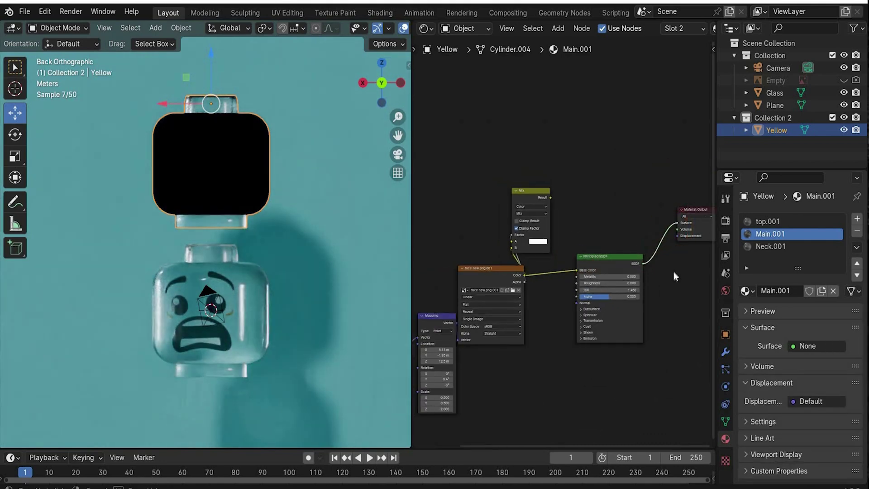
Connect the Mix node's Result to the Principled BSDF's Base Color in Main.001 and set color A to hex FFE800
{"action": "scroll", "coordinate": [566, 237], "scroll_direction": "up", "scroll_amount": 2}
{"action": "scroll", "coordinate": [558, 218], "scroll_direction": "up", "scroll_amount": 1}
{"action": "left_click_drag", "start_coordinate": [540, 166], "coordinate": [585, 290]}
{"action": "left_click", "coordinate": [519, 246]}
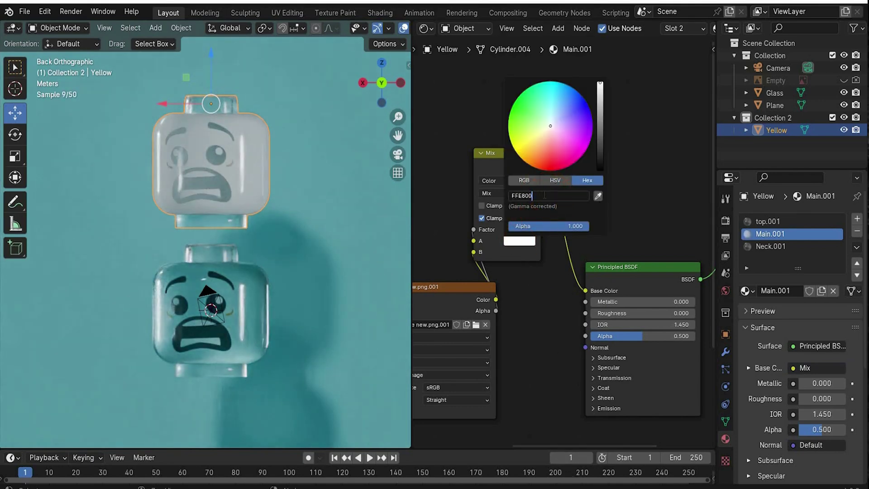
{"action": "type", "text": "FFE800"}
{"action": "key", "text": "Return"}
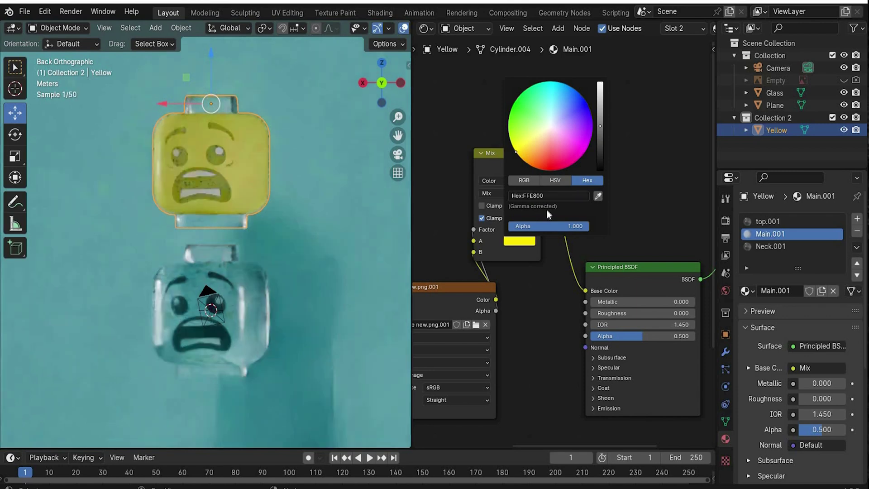
Set the Metallic value of the Principled BSDF in Main.001 to 0.35
{"action": "left_click", "coordinate": [681, 302]}
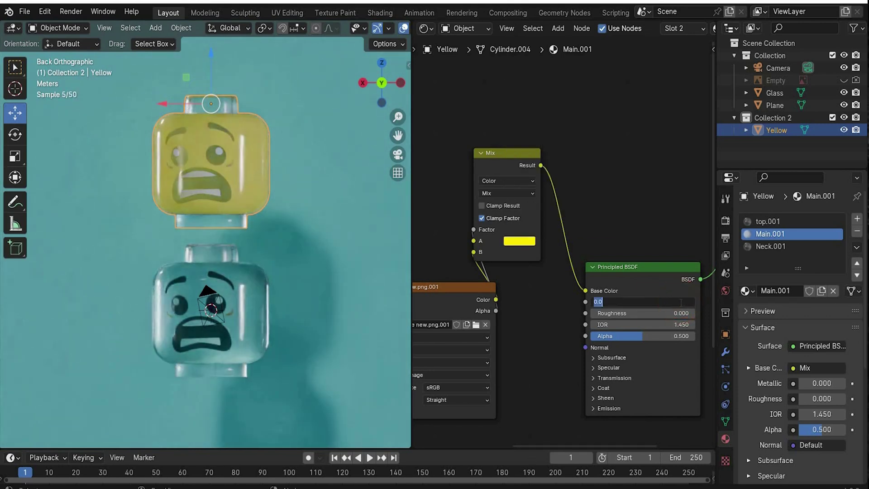
{"action": "type", "text": "0.35"}
{"action": "key", "text": "Return"}
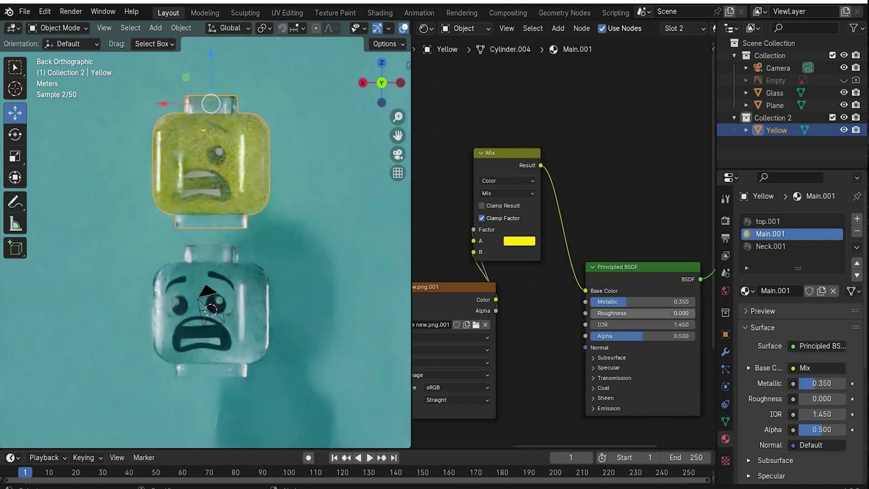
Set the Roughness of the Principled BSDF in Main.001 to 0.35 and its Alpha to 1
{"action": "left_click", "coordinate": [671, 311]}
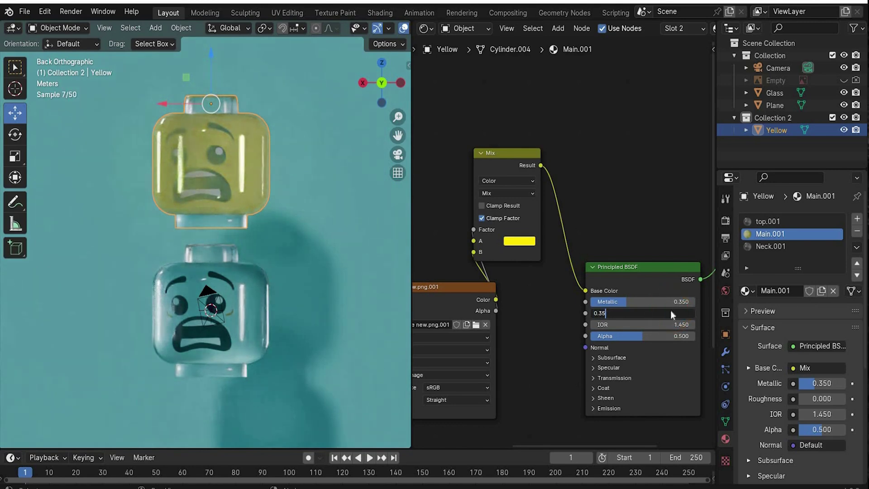
{"action": "type", "text": "0.35"}
{"action": "key", "text": "Return"}
{"action": "left_click_drag", "start_coordinate": [631, 336], "coordinate": [666, 336]}
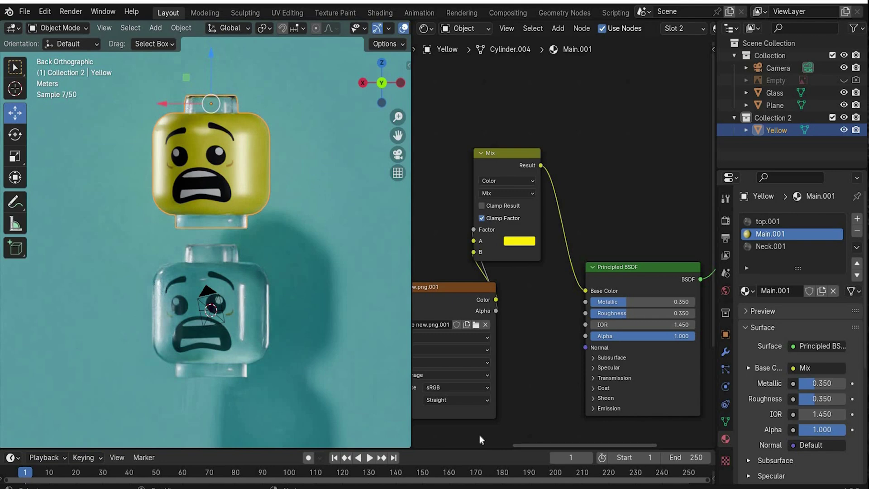
Replace the Glass BSDF in Neck.001 with a copy of Main.001's Principled BSDF and connect it to the Material Output's Surface
{"action": "left_click", "coordinate": [779, 245]}
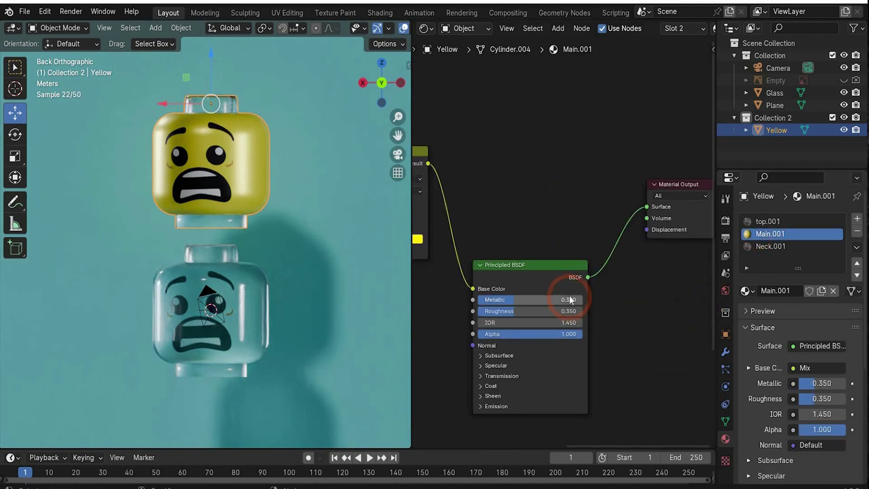
{"action": "left_click", "coordinate": [556, 278]}
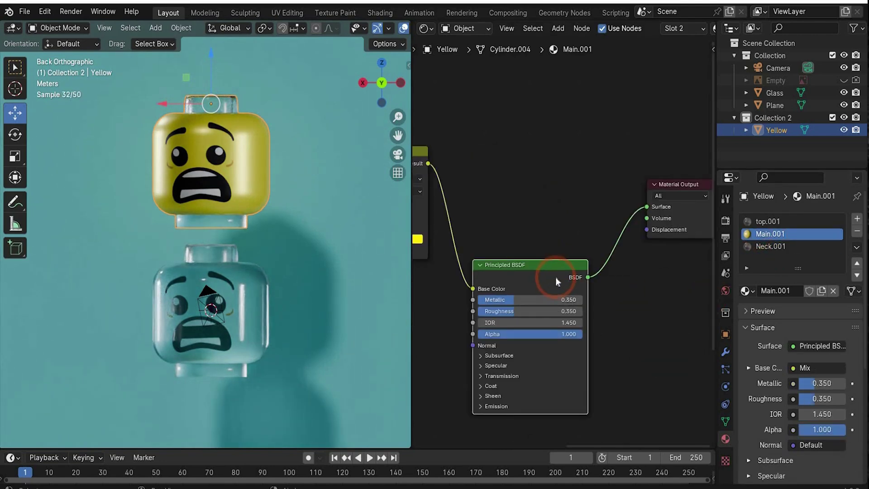
{"action": "left_click", "coordinate": [770, 247]}
{"action": "left_click", "coordinate": [510, 212]}
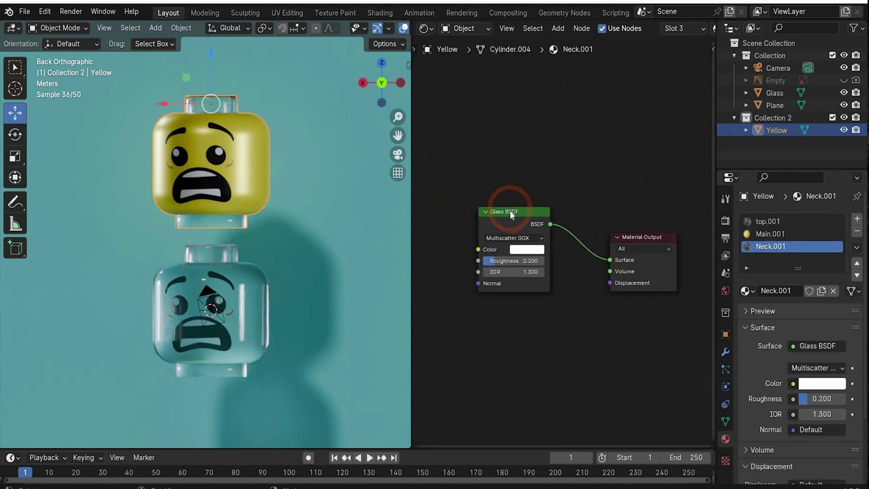
{"action": "key", "text": "Delete"}
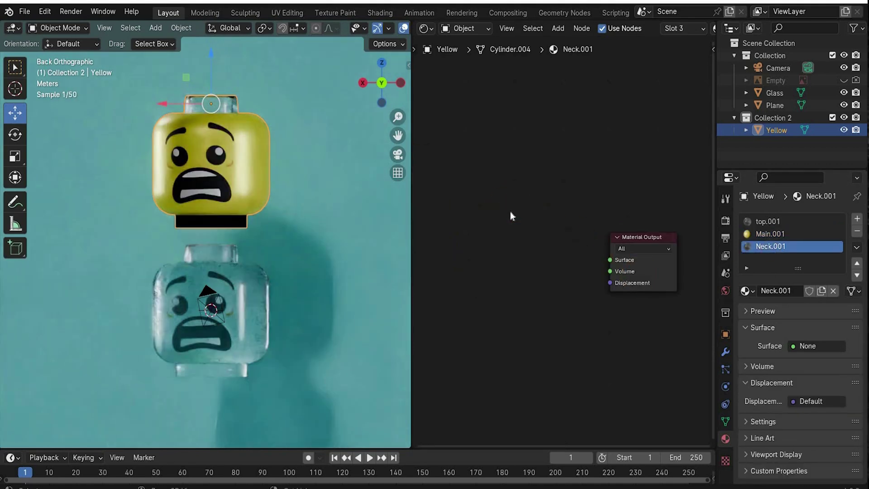
{"action": "key", "text": "ctrl+v"}
{"action": "left_click_drag", "start_coordinate": [567, 152], "coordinate": [616, 259]}
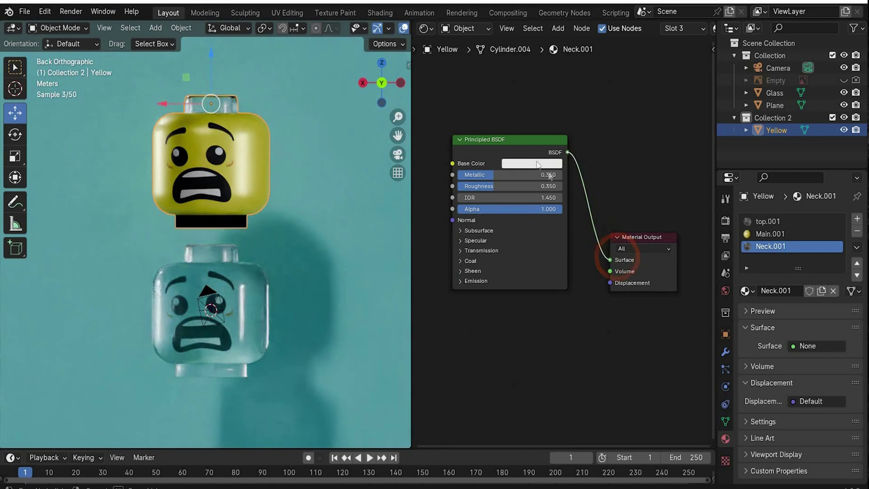
Set the Base Color of the Principled BSDF in Neck.001 to hex FFE800
{"action": "left_click", "coordinate": [537, 163]}
{"action": "left_click", "coordinate": [554, 288]}
{"action": "left_click", "coordinate": [552, 288]}
{"action": "type", "text": "FFE800"}
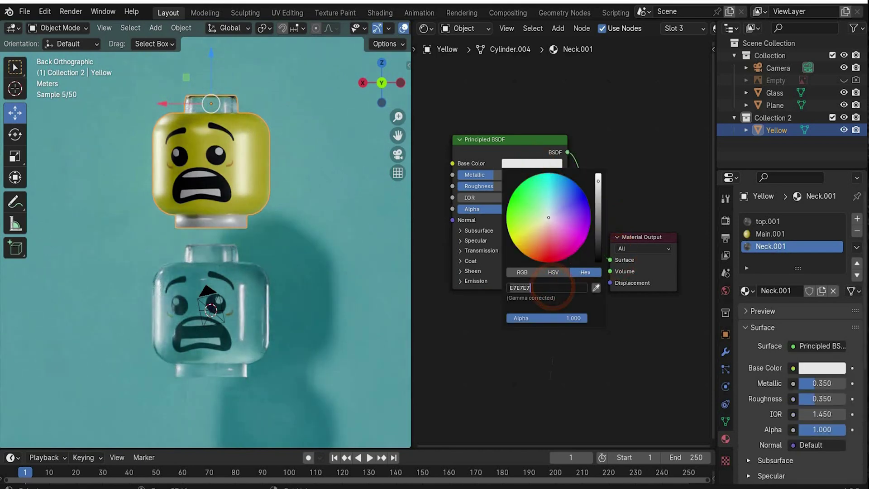
{"action": "left_click", "coordinate": [549, 376]}
Replace the Glass BSDF in top.001 with the copied Principled BSDF and connect it to the Material Output's Surface
{"action": "left_click", "coordinate": [768, 221]}
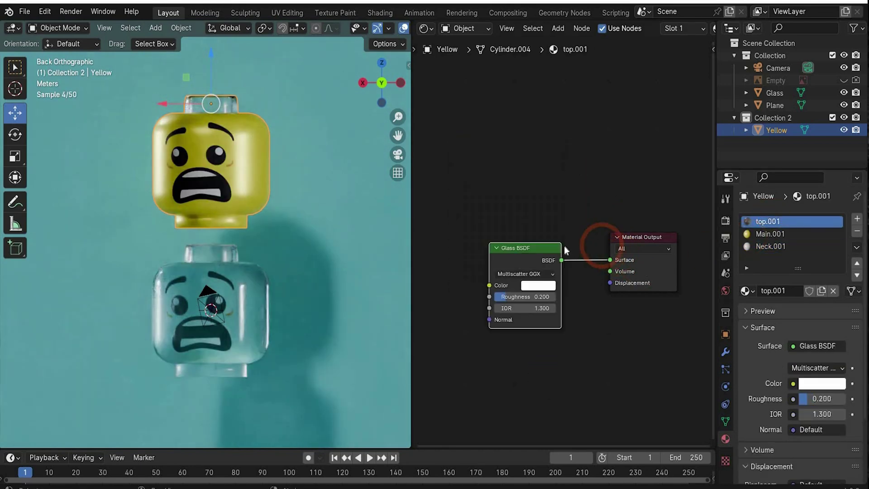
{"action": "left_click", "coordinate": [537, 250]}
{"action": "key", "text": "Delete"}
{"action": "left_click", "coordinate": [546, 221]}
{"action": "key", "text": "ctrl+v"}
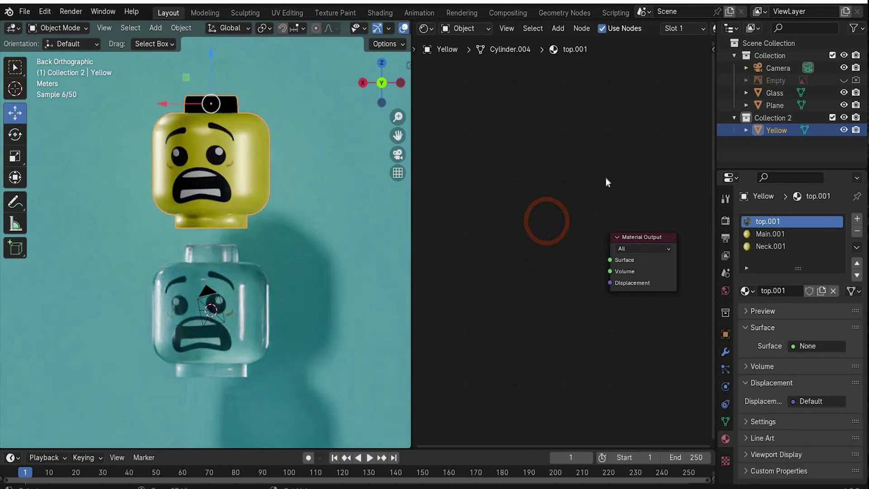
{"action": "left_click_drag", "start_coordinate": [605, 161], "coordinate": [612, 258]}
Set the Base Color of the Principled BSDF in top.001 to the same yellow as Neck.001
{"action": "left_click", "coordinate": [568, 173]}
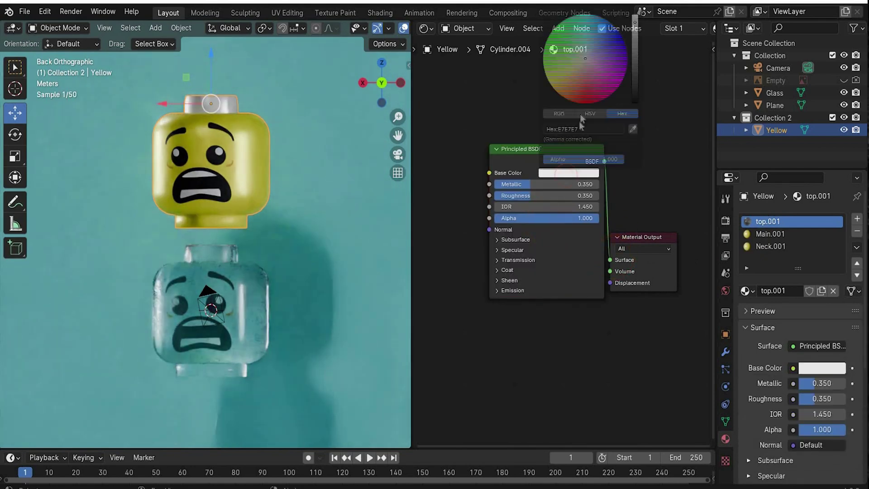
{"action": "left_click", "coordinate": [568, 173]}
{"action": "double_click", "coordinate": [561, 128]}
{"action": "key", "text": "ctrl+v"}
{"action": "key", "text": "Return"}
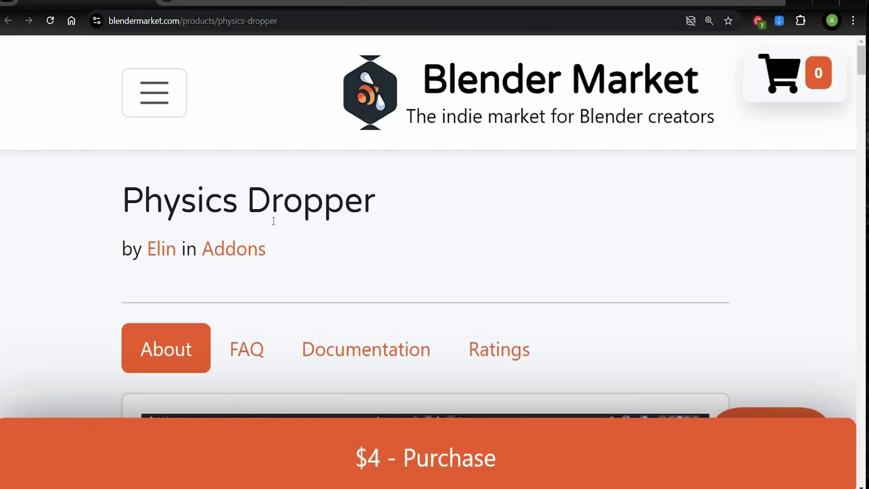
Switch to the browser and read through the Physics Dropper add-on's product page on Blender Market
{"action": "scroll", "coordinate": [131, 172], "scroll_direction": "down", "scroll_amount": 2}
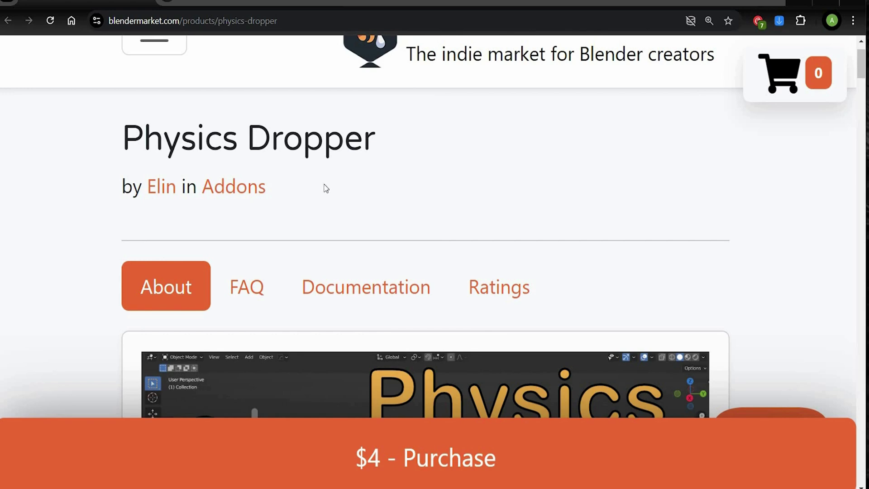
{"action": "scroll", "coordinate": [364, 190], "scroll_direction": "down", "scroll_amount": 10}
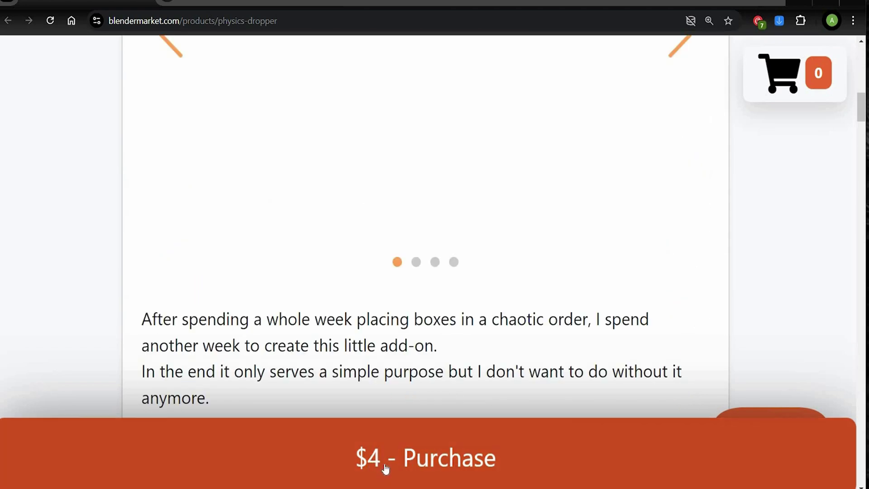
{"action": "scroll", "coordinate": [386, 336], "scroll_direction": "down", "scroll_amount": 8}
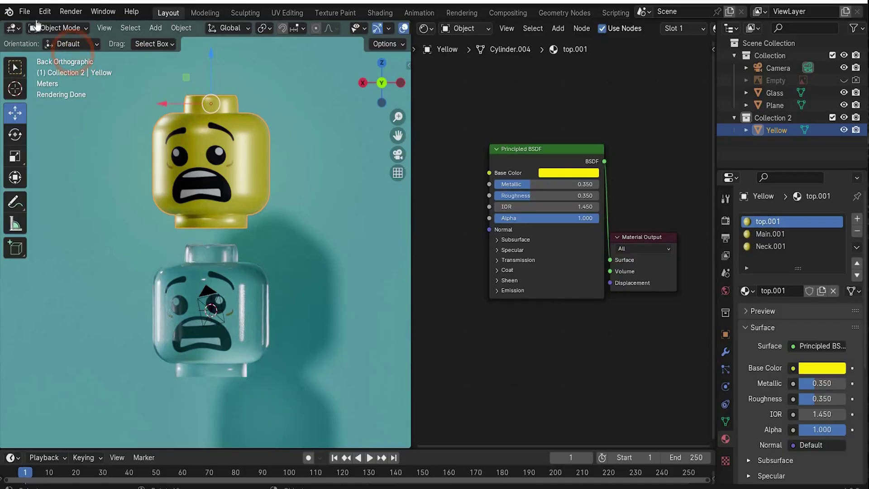
Check the Physics Dropper add-on in Blender's preferences, view the add-on install file browser, and close both without installing anything
{"action": "left_click", "coordinate": [45, 12]}
{"action": "left_click", "coordinate": [79, 170]}
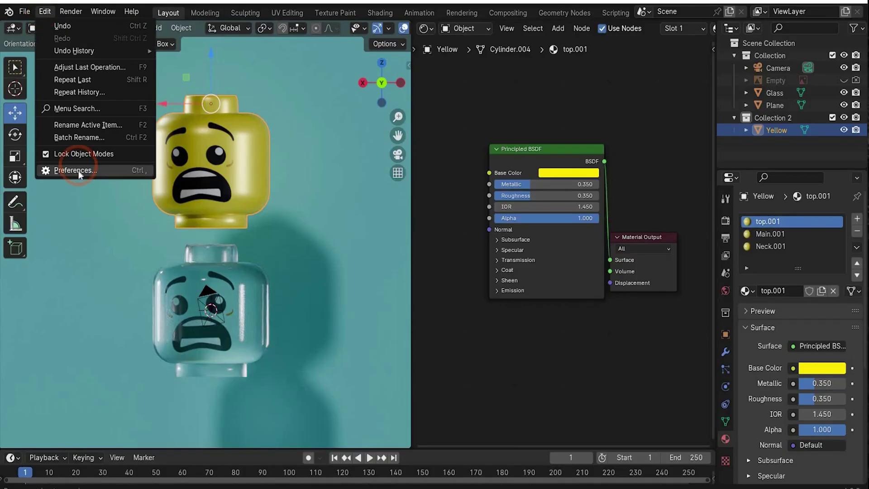
{"action": "left_click", "coordinate": [74, 170]}
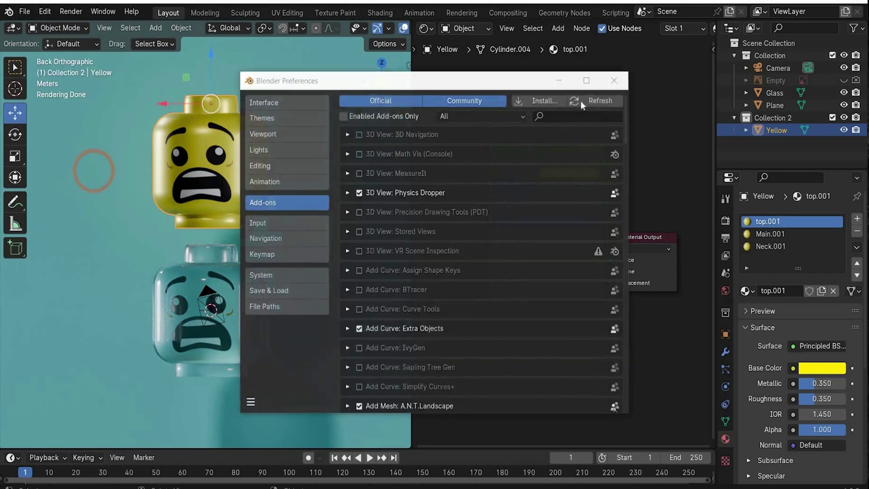
{"action": "left_click", "coordinate": [542, 100]}
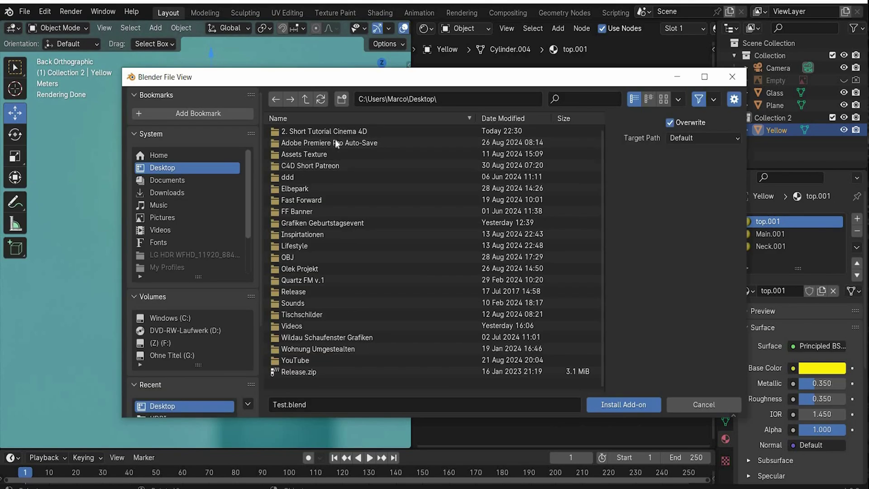
{"action": "left_click", "coordinate": [702, 406]}
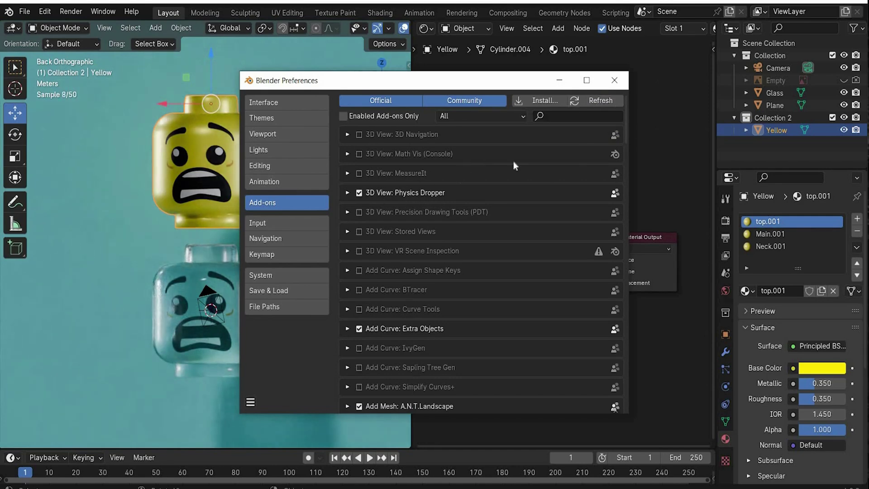
{"action": "left_click", "coordinate": [615, 81]}
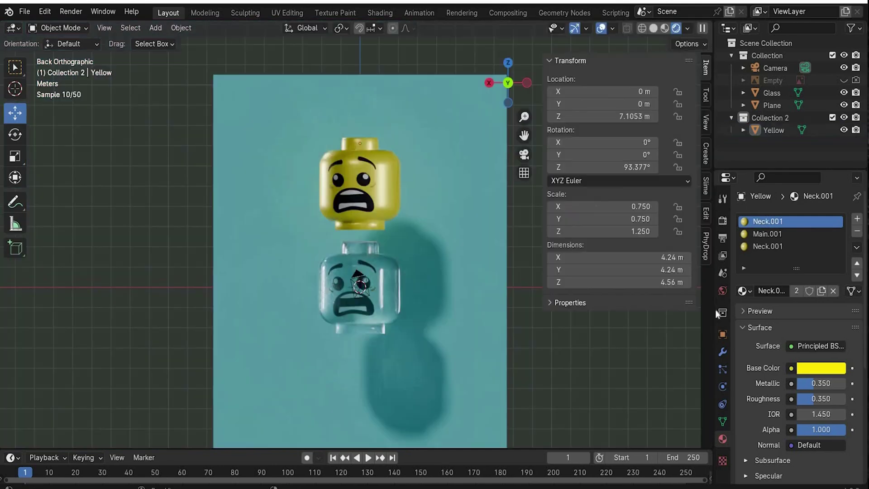
Look at the Physics Dropper settings, select the Yellow head and apply its scale
{"action": "left_click", "coordinate": [706, 252]}
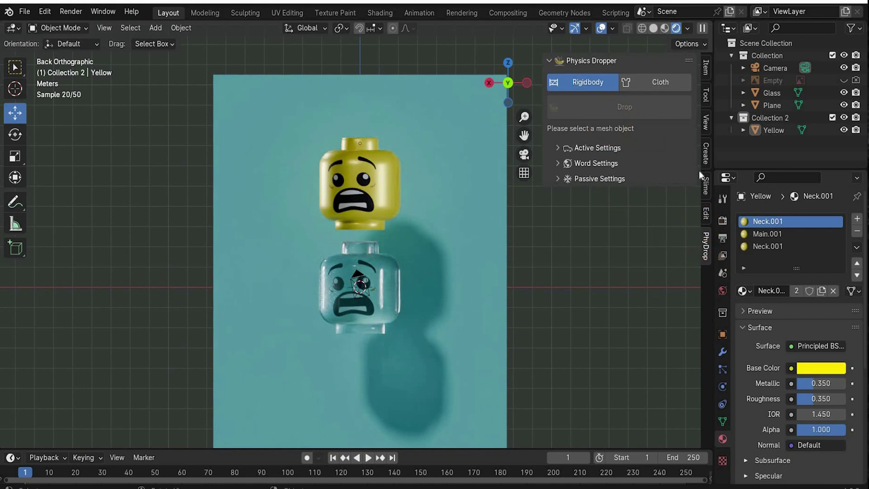
{"action": "left_click", "coordinate": [766, 128]}
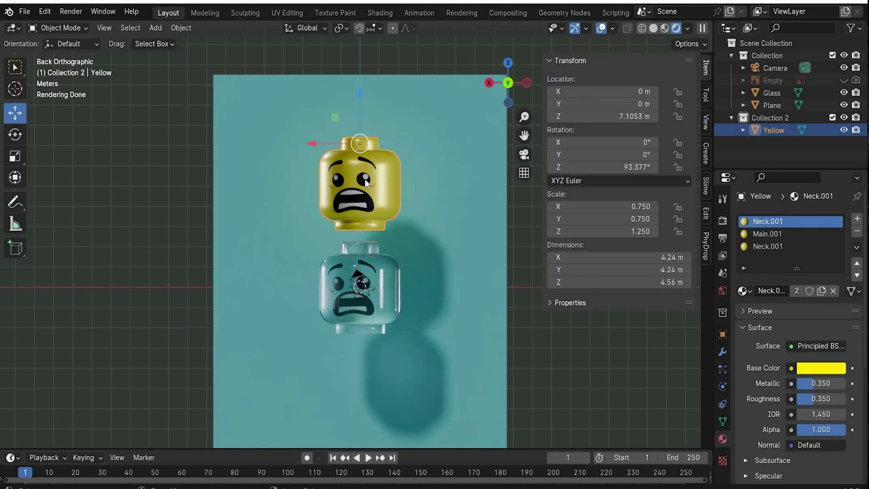
{"action": "key", "text": "ctrl+a"}
{"action": "left_click", "coordinate": [361, 203]}
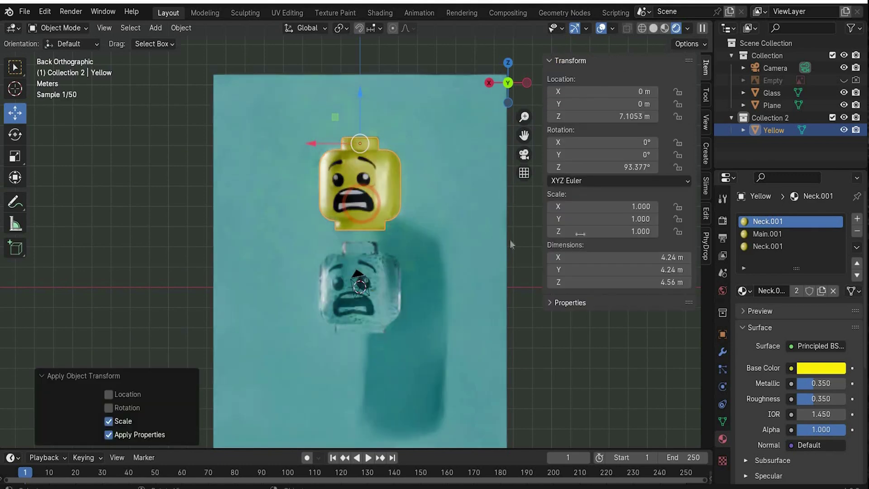
Set the Yellow head's scale to 0.15 on X, Y and Z and place it just above the Glass head's top stud
{"action": "left_click", "coordinate": [621, 208]}
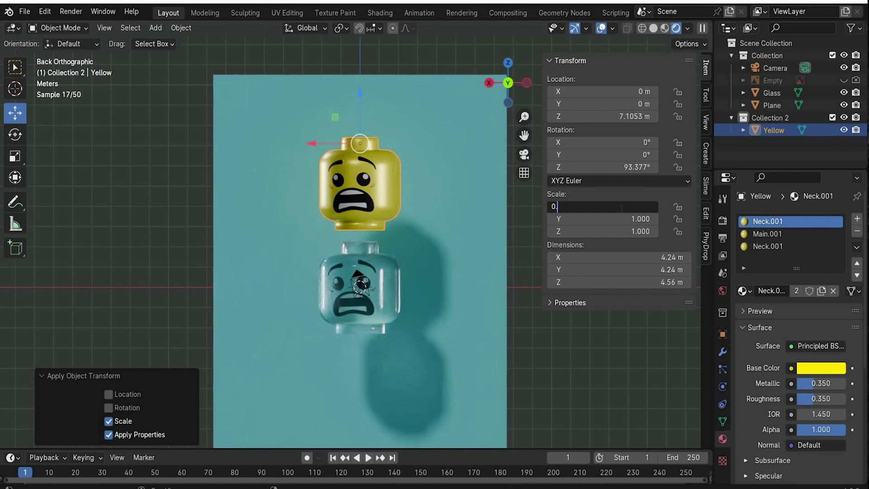
{"action": "type", "text": "0.15"}
{"action": "key", "text": "Return"}
{"action": "left_click", "coordinate": [619, 219]}
{"action": "type", "text": "0.15"}
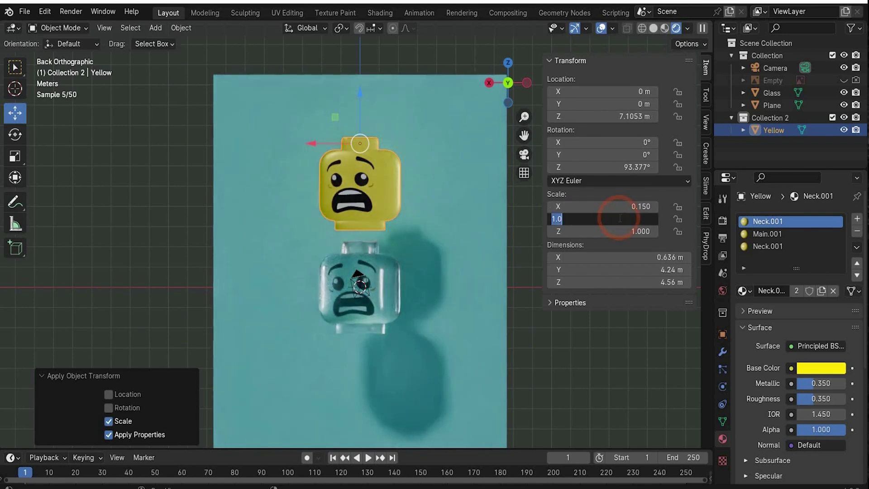
{"action": "key", "text": "Return"}
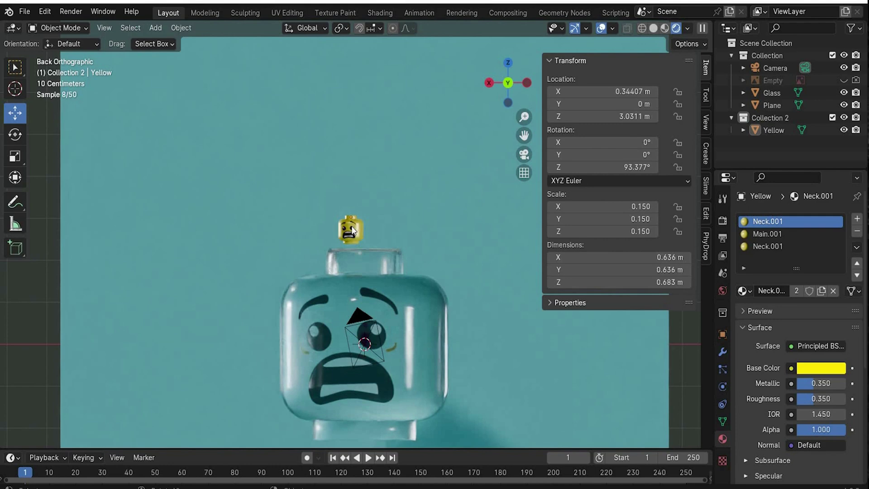
Set the small Yellow head's origin to its Center of Mass (Surface) and rotate it about -16.2° around the Y axis
{"action": "left_click", "coordinate": [353, 231]}
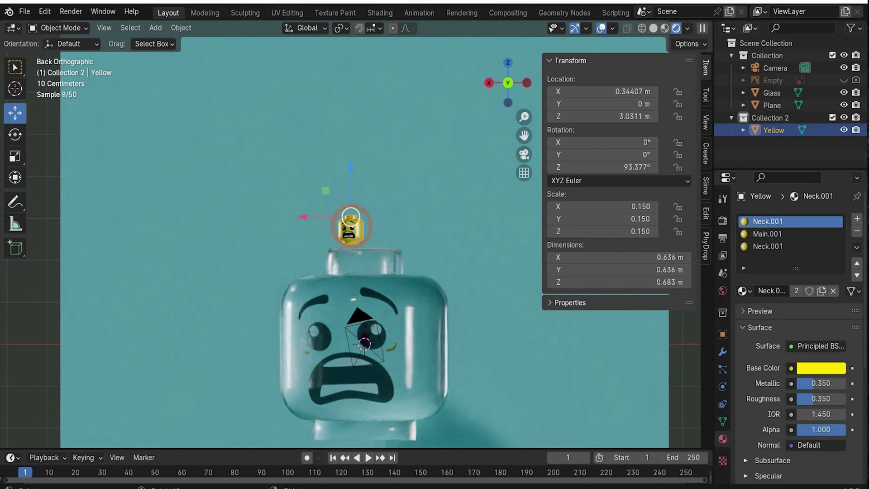
{"action": "right_click", "coordinate": [359, 230]}
{"action": "mouse_move", "coordinate": [315, 290]}
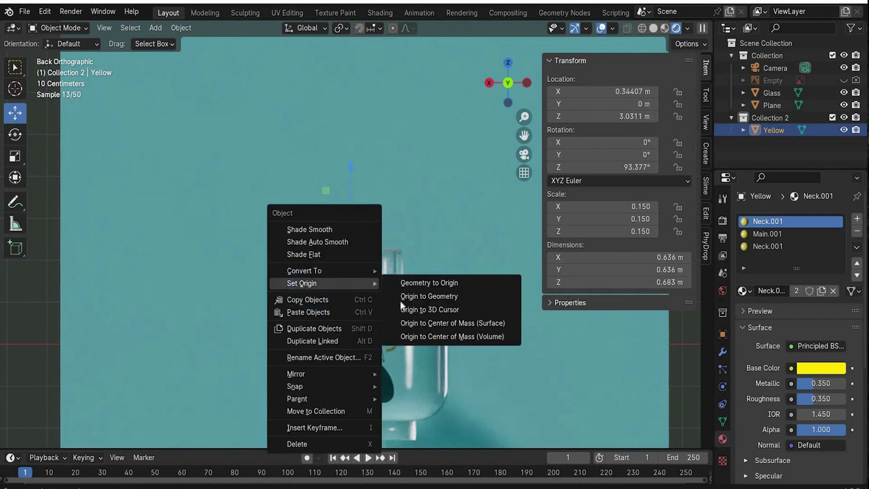
{"action": "left_click", "coordinate": [479, 327]}
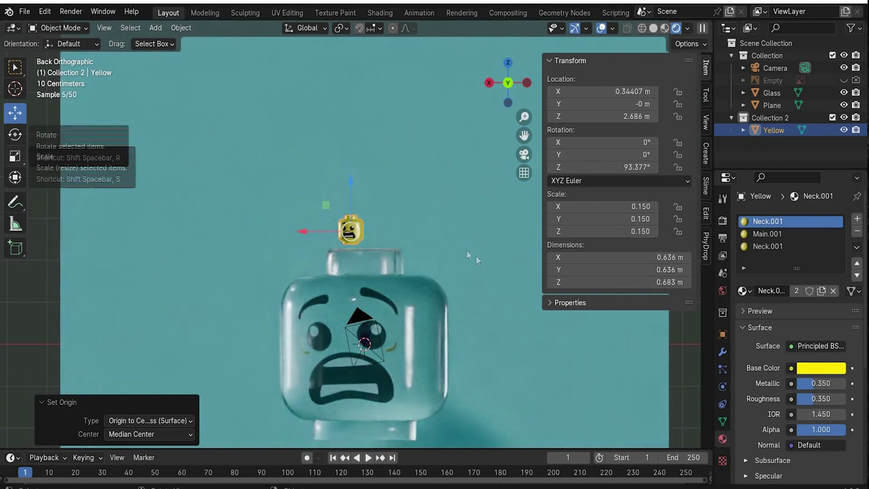
{"action": "left_click", "coordinate": [15, 134]}
{"action": "left_click_drag", "start_coordinate": [381, 217], "coordinate": [338, 176]}
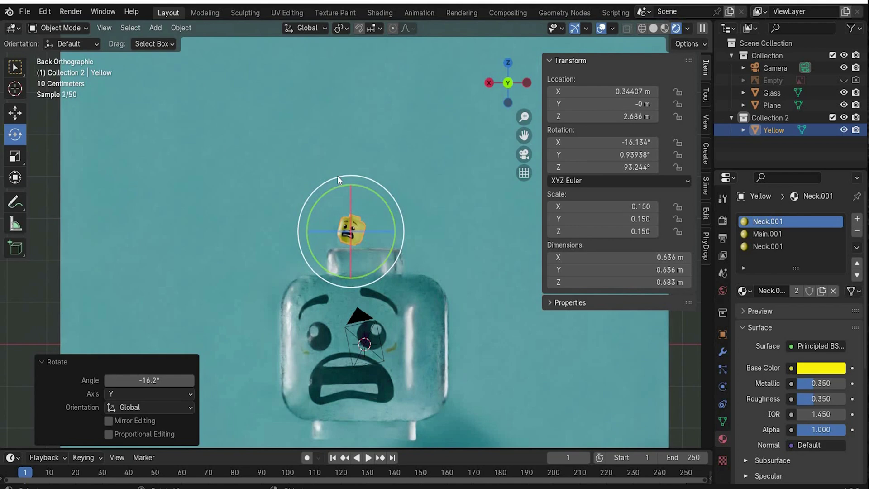
Duplicate the small Yellow head and arrange the copies as four differently tilted heads, spaced apart above the Glass head's stud
{"action": "key", "text": "ctrl+v"}
{"action": "left_click", "coordinate": [15, 113]}
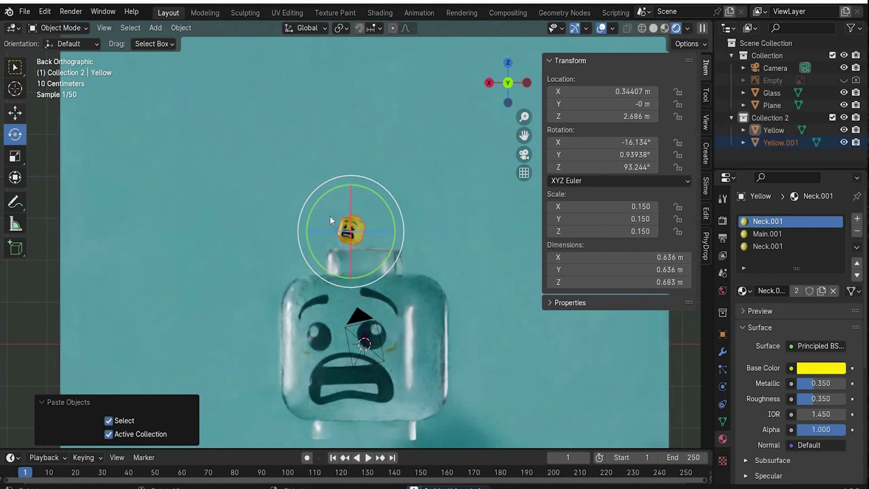
{"action": "left_click_drag", "start_coordinate": [351, 188], "coordinate": [353, 176]}
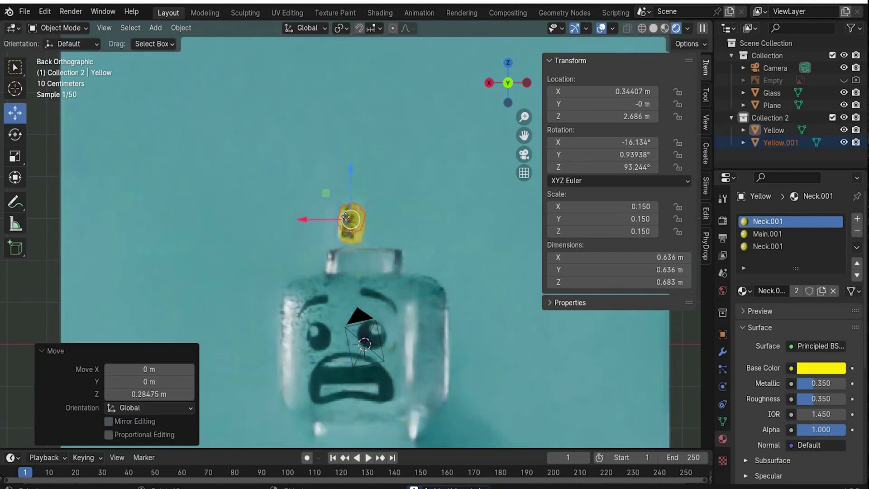
{"action": "left_click_drag", "start_coordinate": [311, 222], "coordinate": [349, 221]}
{"action": "left_click", "coordinate": [15, 134]}
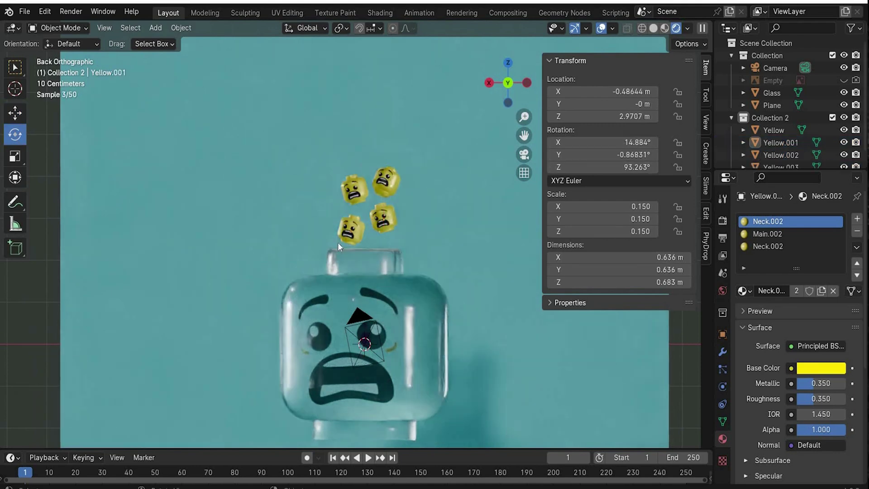
In top view, move the Yellow.003 head about 0.24 m along X and 0.35 m along Y within the stud's circle
{"action": "left_click", "coordinate": [504, 60]}
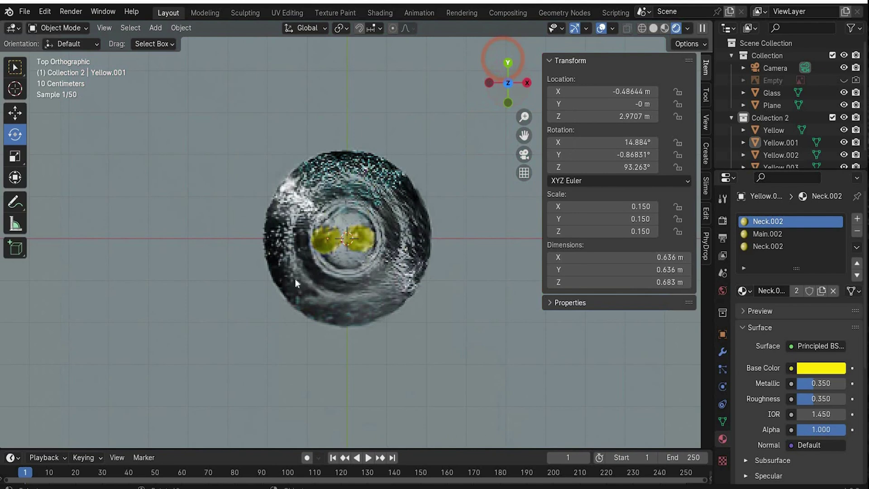
{"action": "left_click", "coordinate": [313, 244]}
{"action": "left_click", "coordinate": [15, 113]}
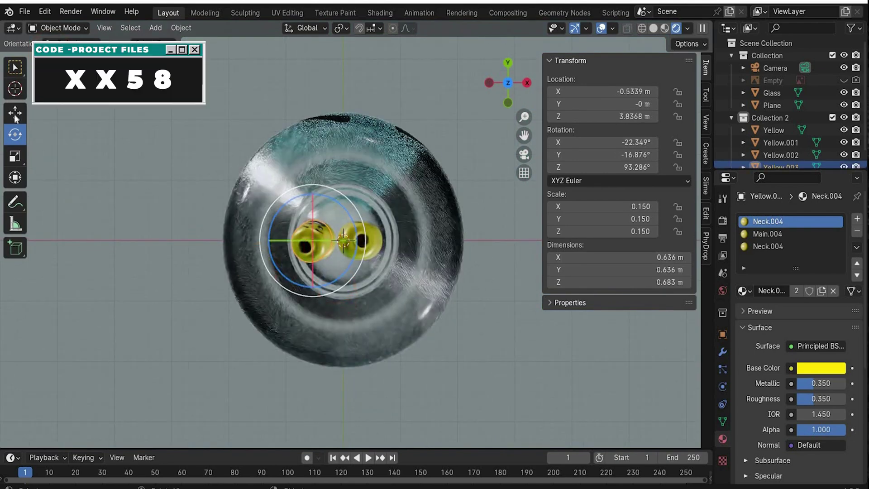
{"action": "left_click_drag", "start_coordinate": [360, 246], "coordinate": [373, 246]}
{"action": "left_click_drag", "start_coordinate": [327, 194], "coordinate": [327, 174]}
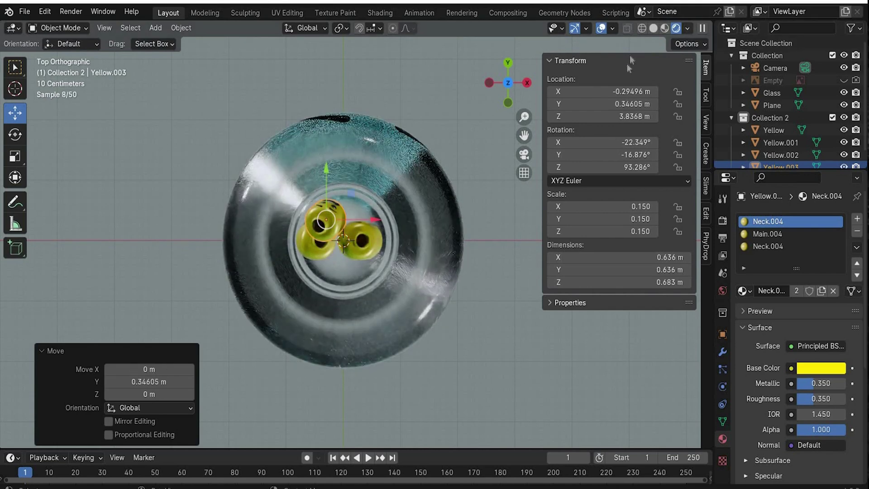
Switch to solid shading and move the Yellow.002 head to about X 0 m, Y -0.40 m within the stud's circle
{"action": "left_click", "coordinate": [653, 28]}
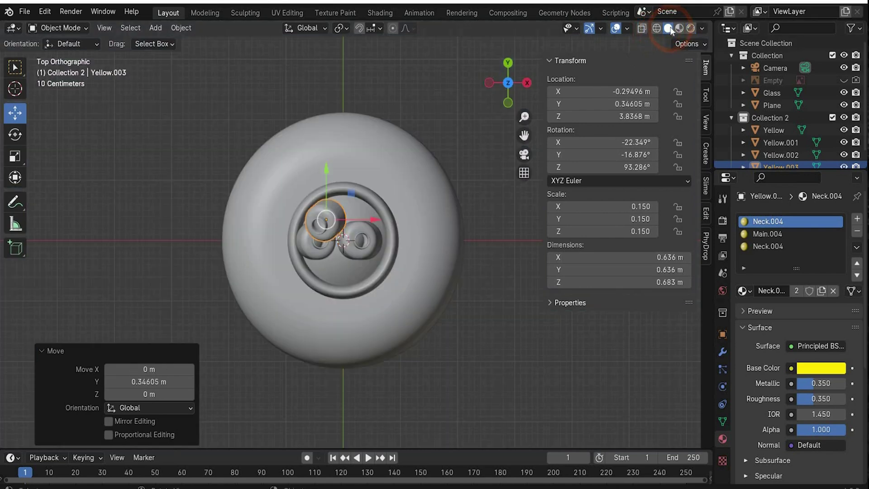
{"action": "left_click", "coordinate": [357, 243]}
{"action": "left_click_drag", "start_coordinate": [357, 190], "coordinate": [359, 210]}
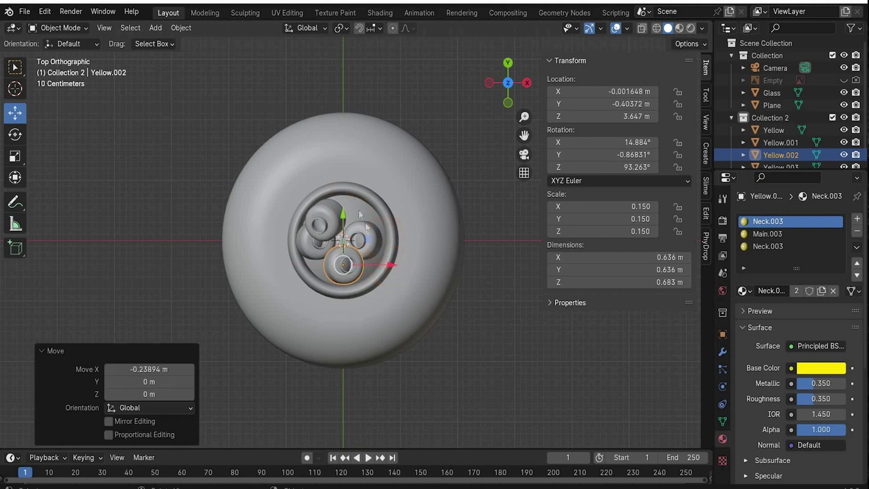
{"action": "left_click", "coordinate": [357, 217]}
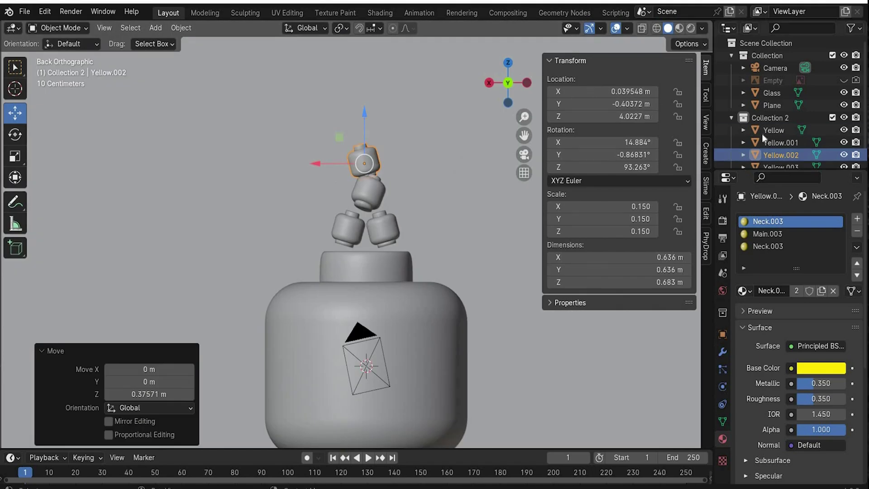
Copy the four small yellow heads and stack four pasted groups in a column above them, raising the last about 2.39 m along Z
{"action": "left_click", "coordinate": [769, 132]}
{"action": "scroll", "coordinate": [773, 151], "scroll_direction": "down", "scroll_amount": 2}
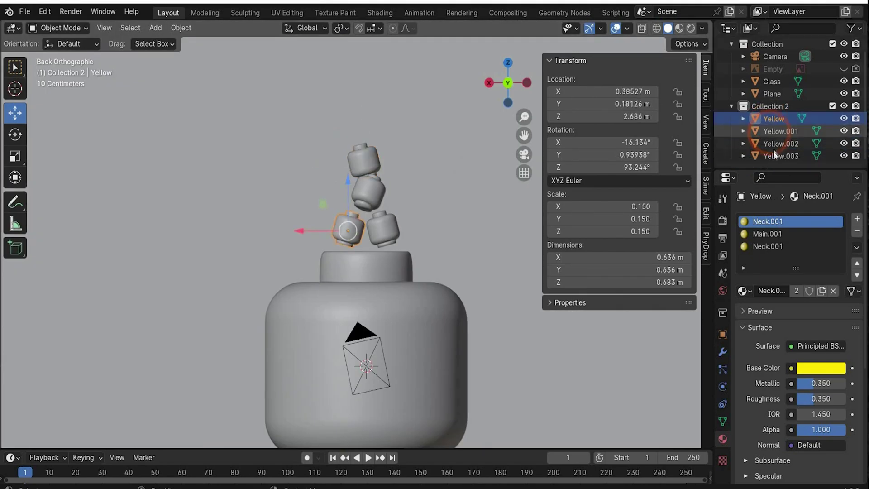
{"action": "left_click", "coordinate": [773, 152], "text": "shift"}
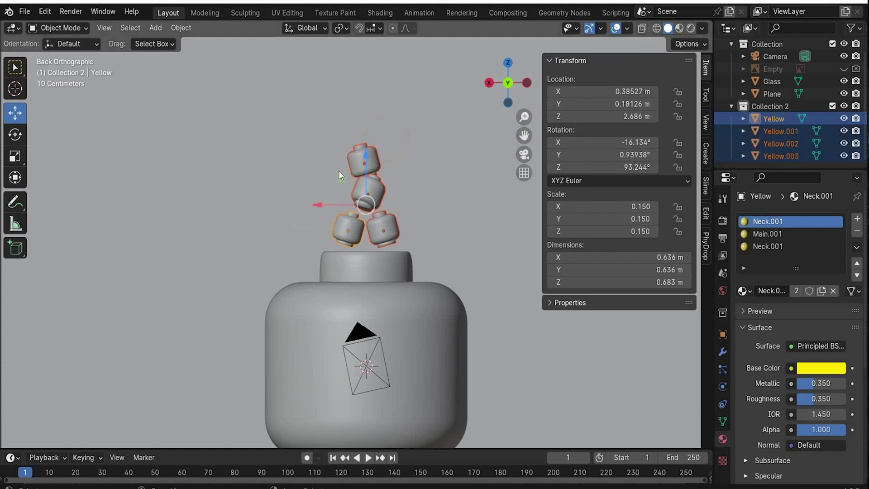
{"action": "key", "text": "ctrl+v"}
{"action": "mouse_move", "coordinate": [370, 52]}
{"action": "left_mouse_down"}
{"action": "mouse_move", "coordinate": [368, 67]}
{"action": "mouse_move", "coordinate": [366, 29]}
{"action": "mouse_move", "coordinate": [364, 51]}
{"action": "left_mouse_up"}
{"action": "scroll", "coordinate": [353, 137], "scroll_direction": "down", "scroll_amount": 6}
{"action": "key", "text": "ctrl+c"}
{"action": "key", "text": "ctrl+v"}
{"action": "left_click_drag", "start_coordinate": [357, 140], "coordinate": [364, 26]}
{"action": "key", "text": "ctrl+z"}
{"action": "key", "text": "ctrl+z"}
Paste one more group of four yellow heads and move it about 2.16 m up along Z, above the column
{"action": "scroll", "coordinate": [783, 149], "scroll_direction": "down", "scroll_amount": 8}
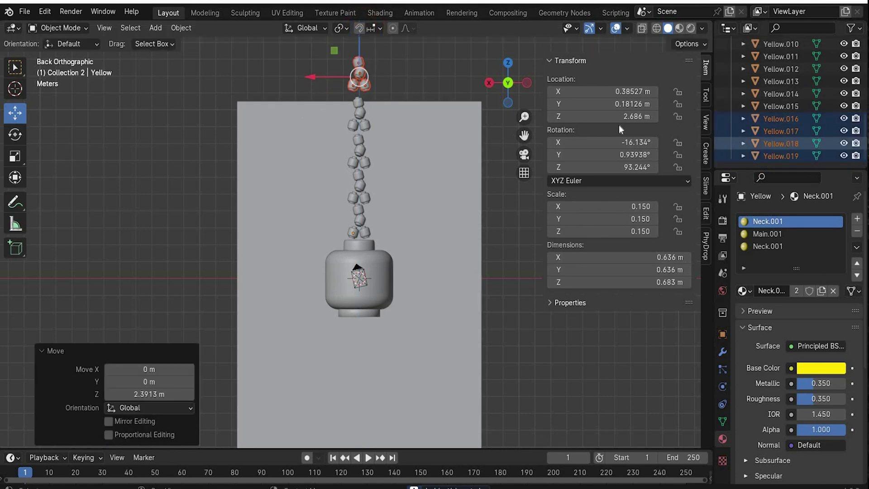
{"action": "scroll", "coordinate": [372, 168], "scroll_direction": "down", "scroll_amount": 1}
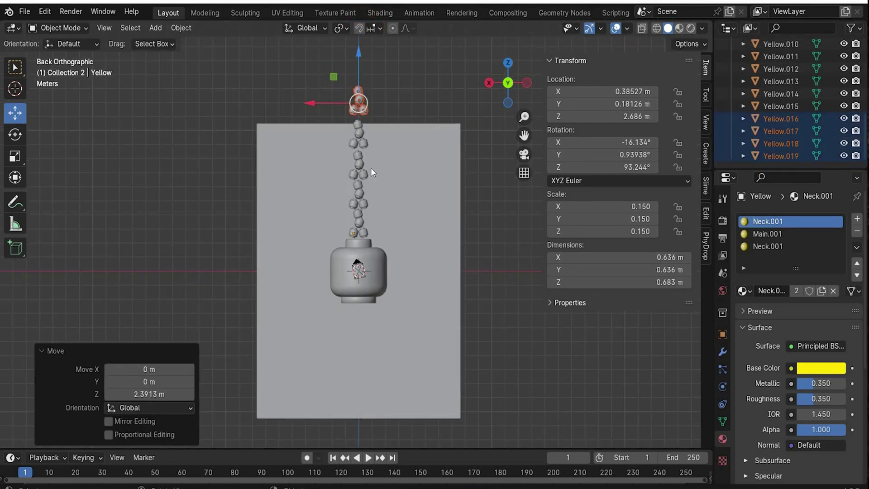
{"action": "key", "text": "ctrl+v"}
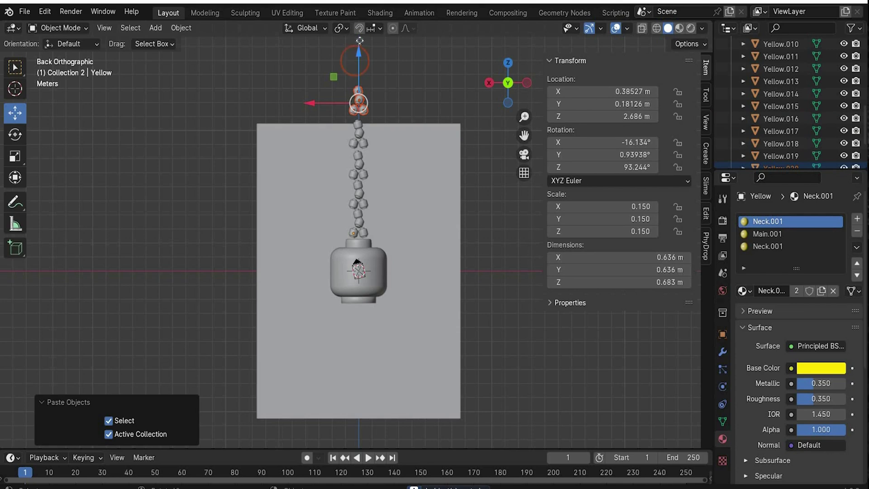
{"action": "left_click_drag", "start_coordinate": [359, 40], "coordinate": [366, 30]}
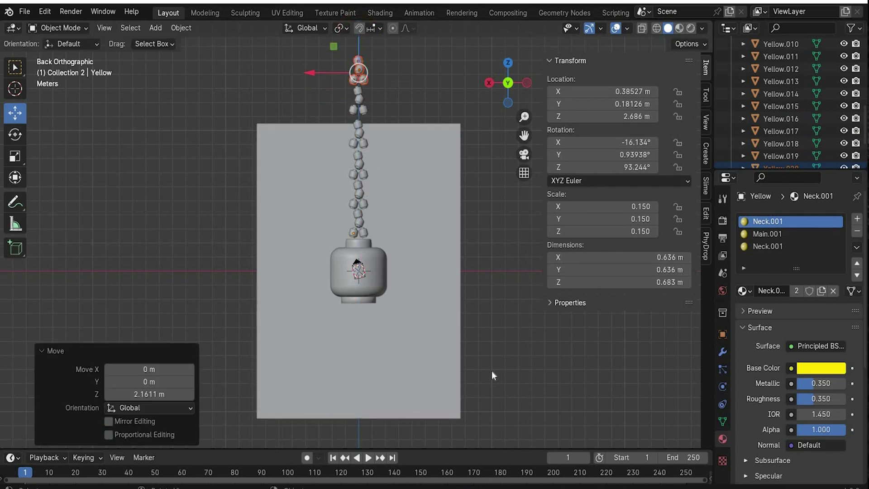
Set the animation's end frame to 160 and enlarge the timeline area
{"action": "left_click", "coordinate": [686, 457]}
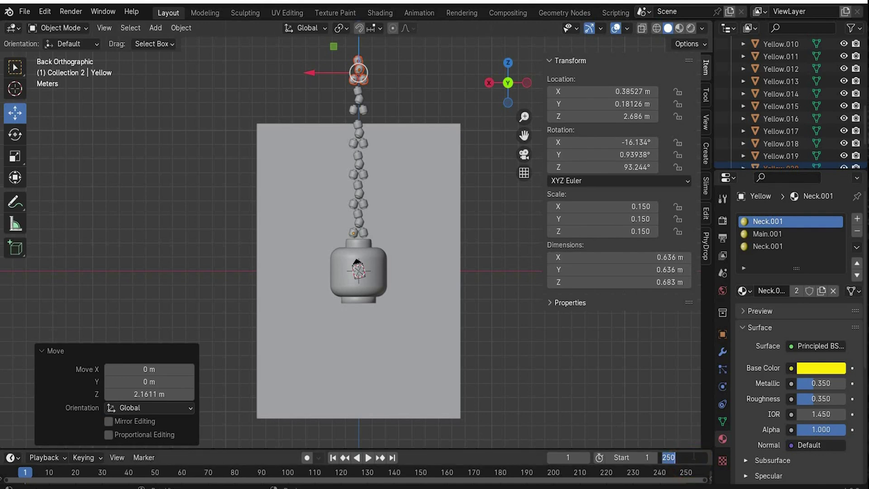
{"action": "key", "text": "Return"}
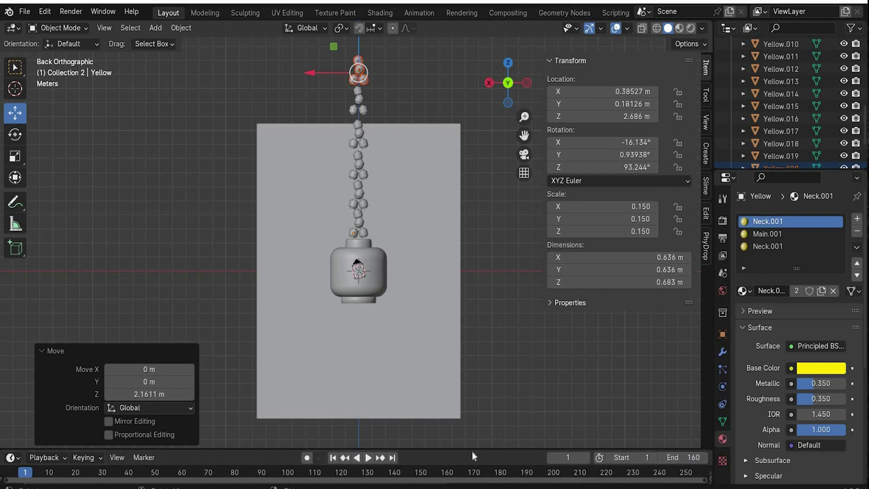
{"action": "left_click_drag", "start_coordinate": [472, 448], "coordinate": [471, 395]}
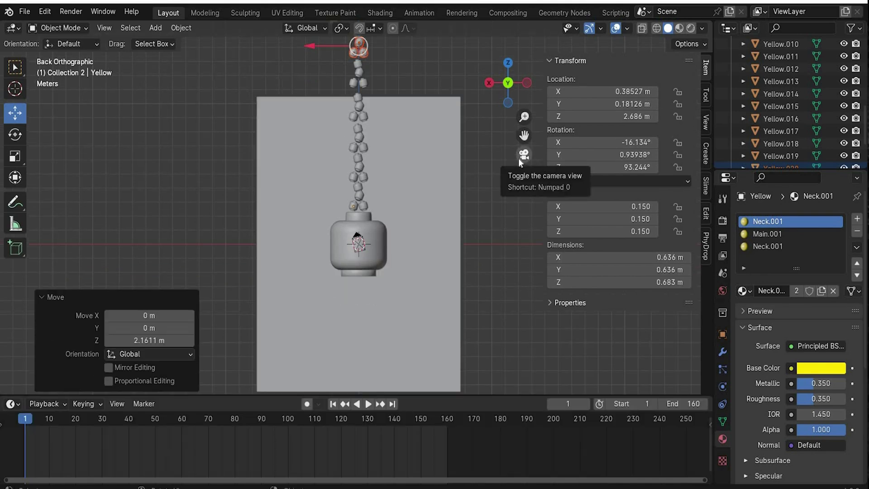
In camera view with wireframe shading, select all heads from Yellow to Yellow.023 and show the Physics Dropper settings
{"action": "left_click", "coordinate": [518, 158]}
{"action": "scroll", "coordinate": [371, 165], "scroll_direction": "down", "scroll_amount": 3}
{"action": "scroll", "coordinate": [802, 107], "scroll_direction": "up", "scroll_amount": 8}
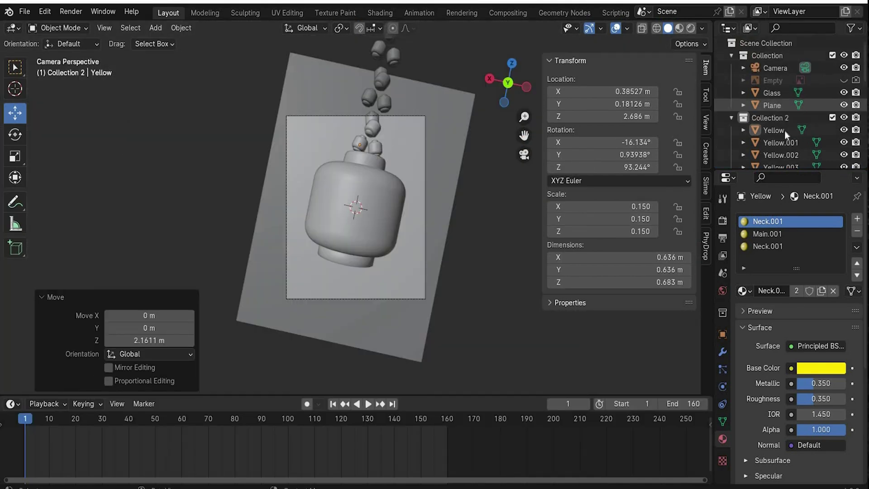
{"action": "left_click", "coordinate": [785, 131]}
{"action": "scroll", "coordinate": [786, 136], "scroll_direction": "down", "scroll_amount": 8}
{"action": "left_click", "coordinate": [786, 157], "text": "shift"}
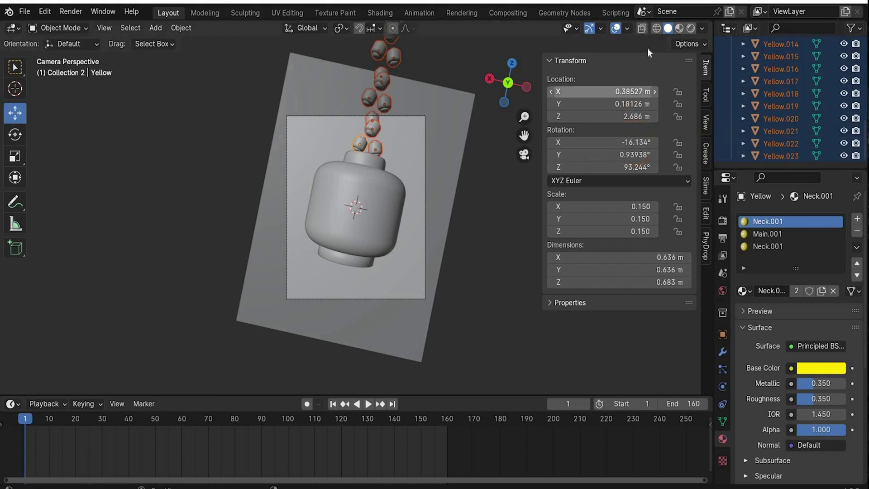
{"action": "left_click", "coordinate": [657, 28]}
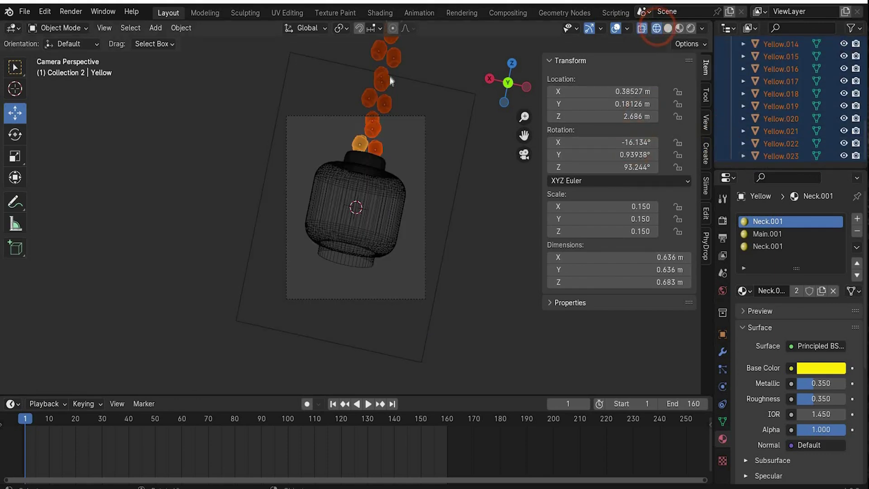
{"action": "left_click", "coordinate": [706, 245]}
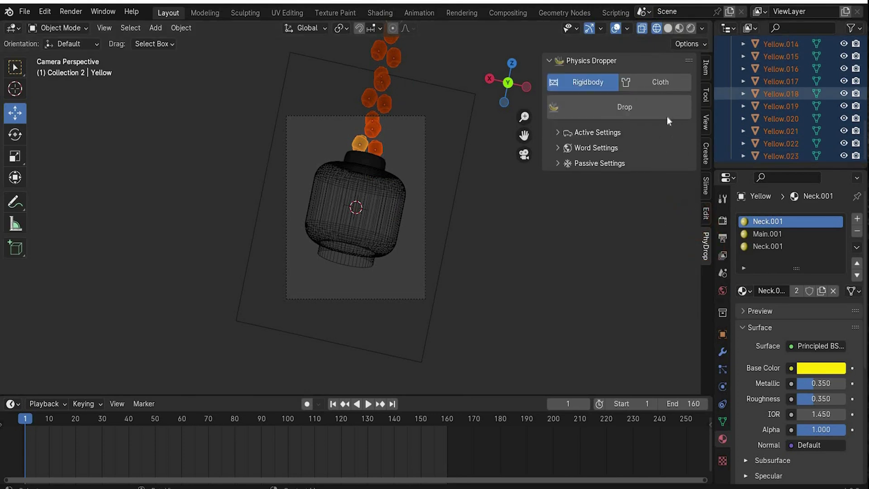
Try dropping the selected yellow heads as rigid bodies with Physics Dropper, play the simulation and reset it
{"action": "left_click", "coordinate": [626, 112]}
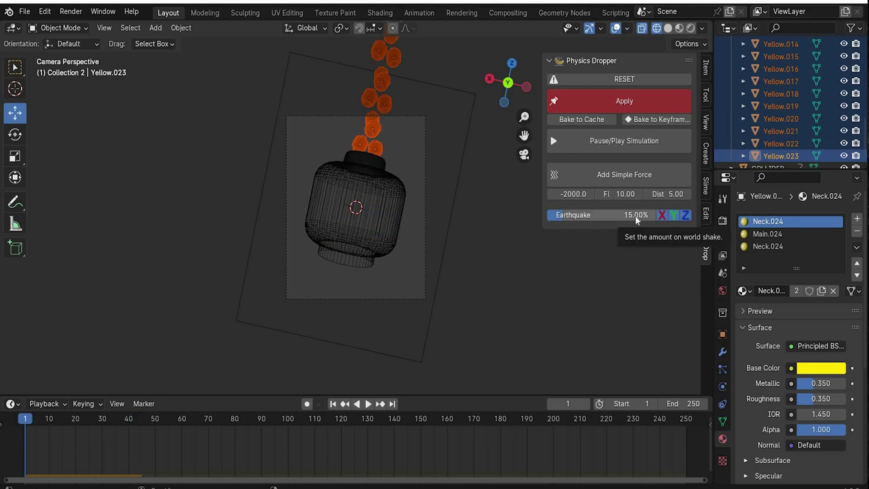
{"action": "left_click", "coordinate": [367, 404]}
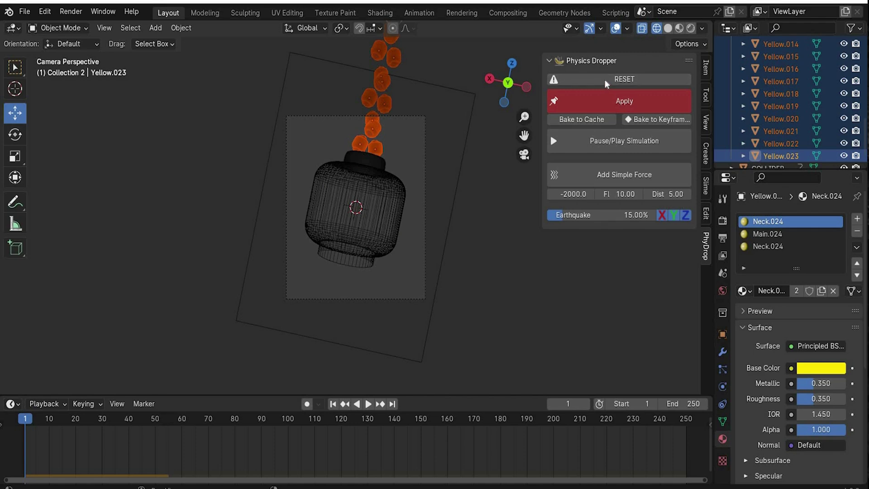
{"action": "left_click", "coordinate": [605, 81]}
Set Friction to 0 in both the Active Settings and the Passive Settings of Physics Dropper
{"action": "left_click", "coordinate": [559, 132]}
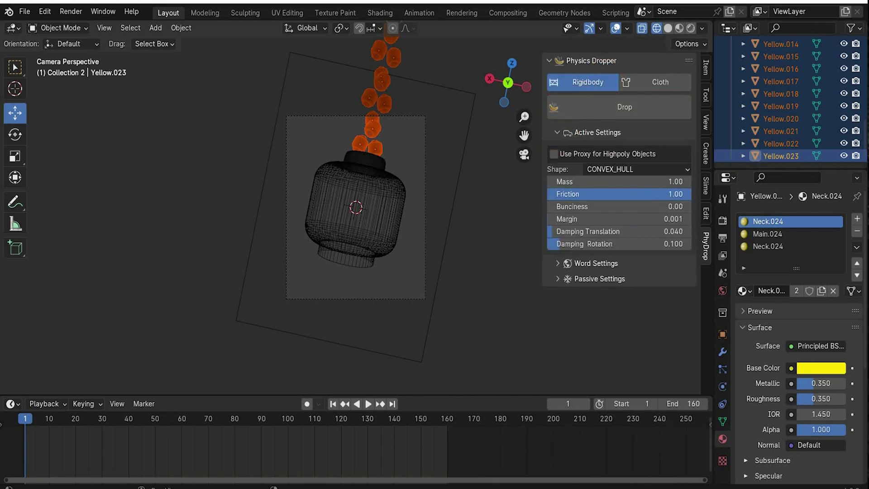
{"action": "left_click_drag", "start_coordinate": [651, 194], "coordinate": [548, 194]}
{"action": "left_click", "coordinate": [559, 279]}
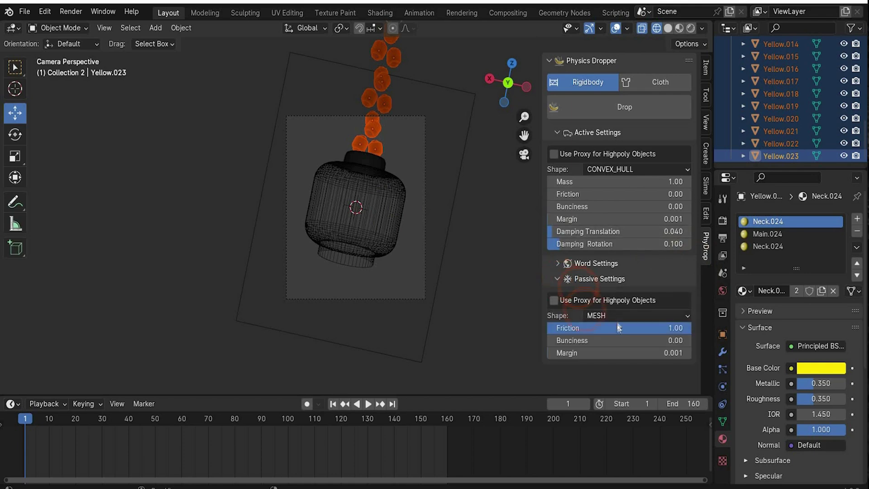
{"action": "left_click_drag", "start_coordinate": [619, 327], "coordinate": [415, 331]}
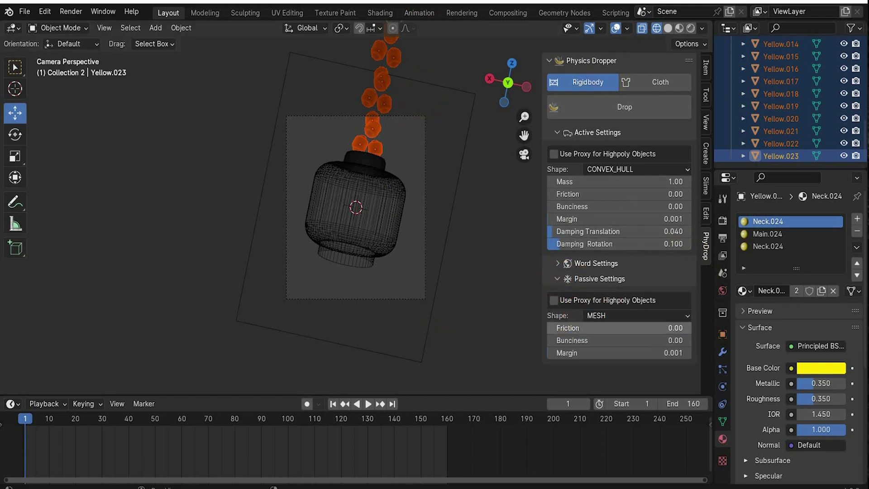
Set Bunciness to 0.5 in both the Passive and Active Settings and drop the selected yellow heads
{"action": "left_click", "coordinate": [654, 340]}
{"action": "type", "text": "0.5"}
{"action": "key", "text": "Return"}
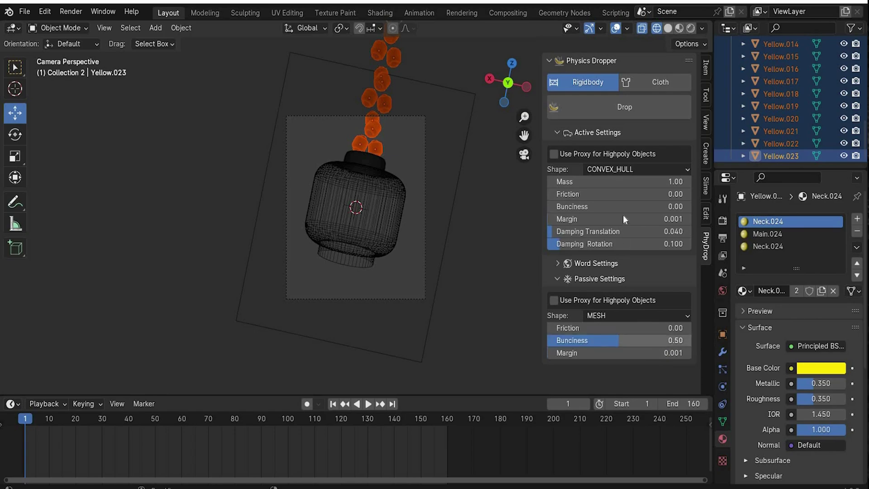
{"action": "left_click", "coordinate": [624, 204]}
{"action": "type", "text": "0.5"}
{"action": "key", "text": "Return"}
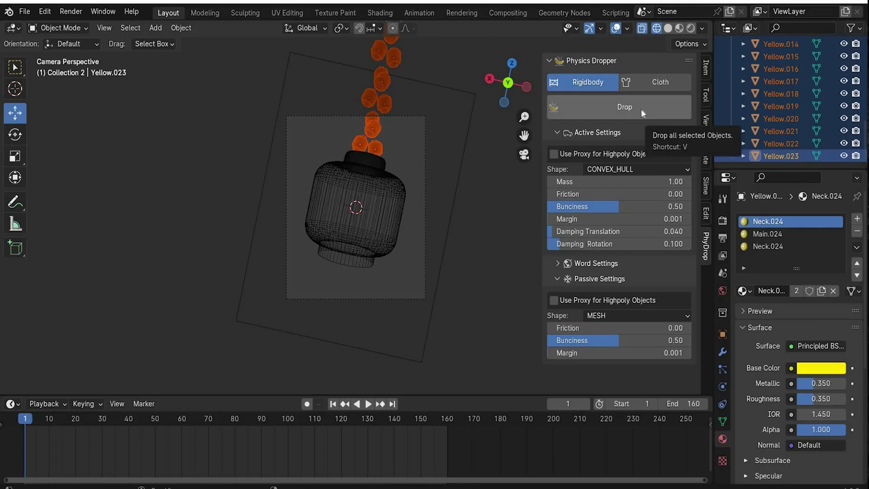
{"action": "left_click", "coordinate": [640, 108]}
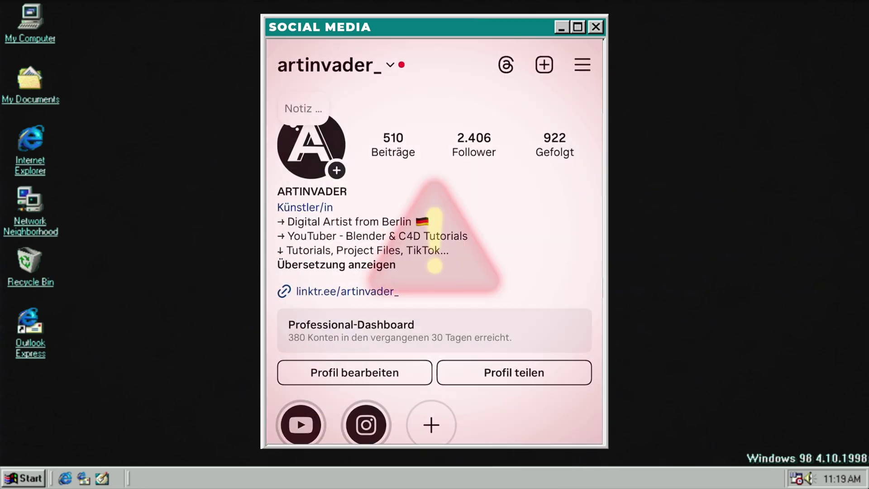
{"action": "scroll", "coordinate": [434, 240], "scroll_direction": "down", "scroll_amount": 4}
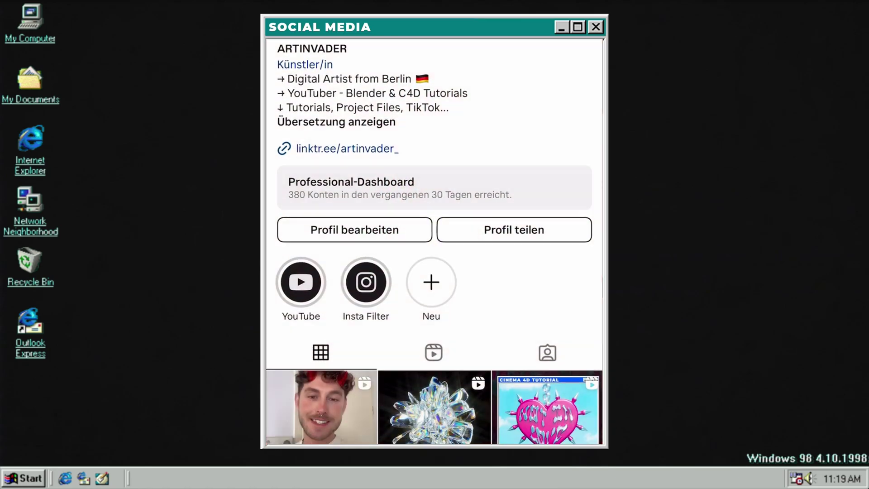
{"action": "scroll", "coordinate": [434, 240], "scroll_direction": "down", "scroll_amount": 2}
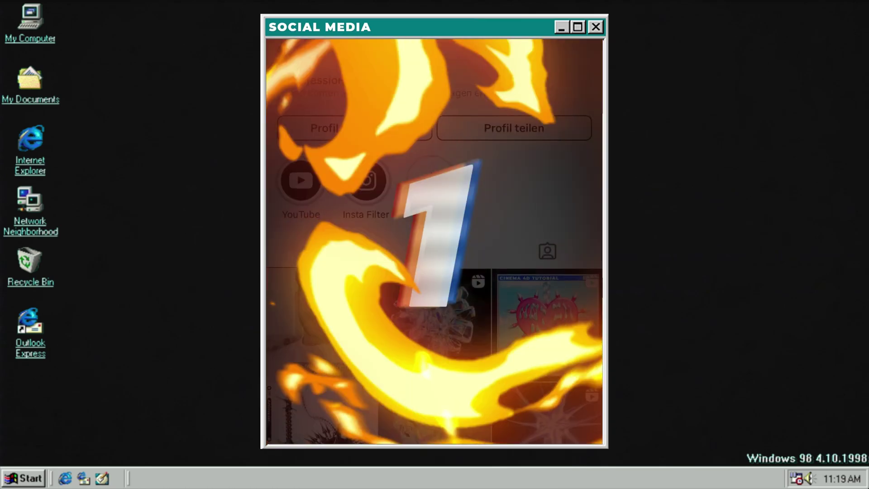
{"action": "scroll", "coordinate": [435, 247], "scroll_direction": "down", "scroll_amount": 5}
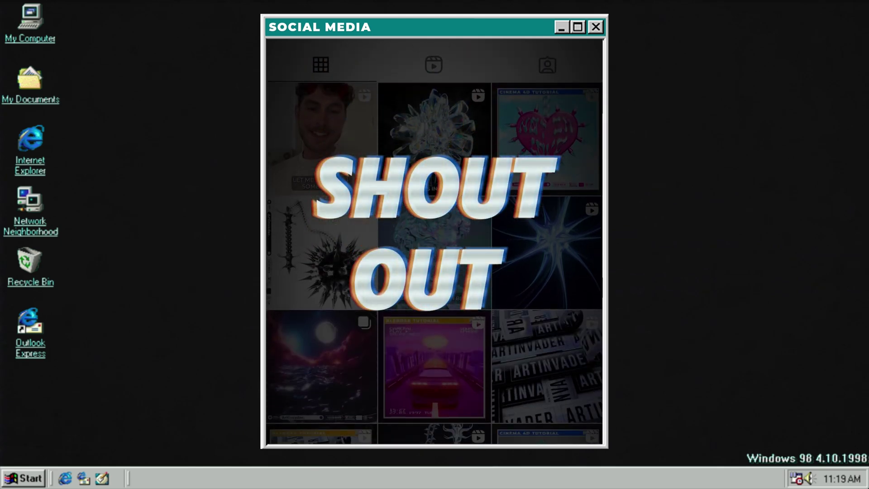
{"action": "scroll", "coordinate": [434, 247], "scroll_direction": "down", "scroll_amount": 6}
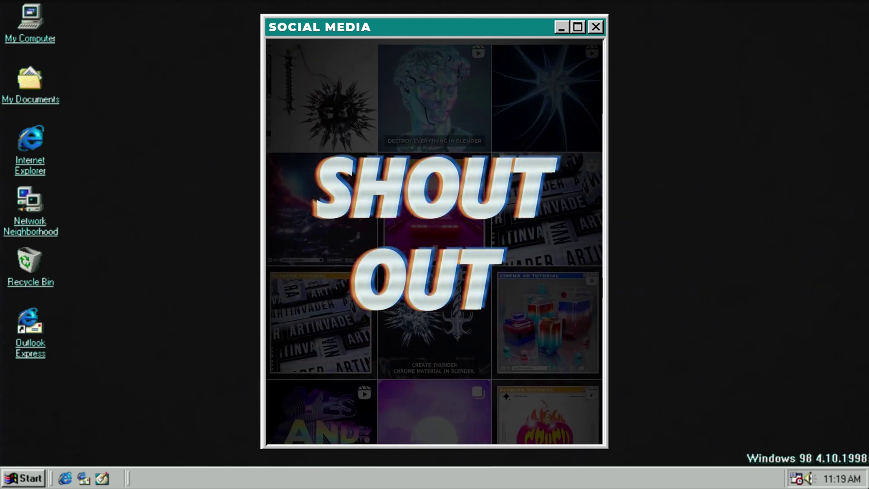
{"action": "scroll", "coordinate": [435, 247], "scroll_direction": "down", "scroll_amount": 5}
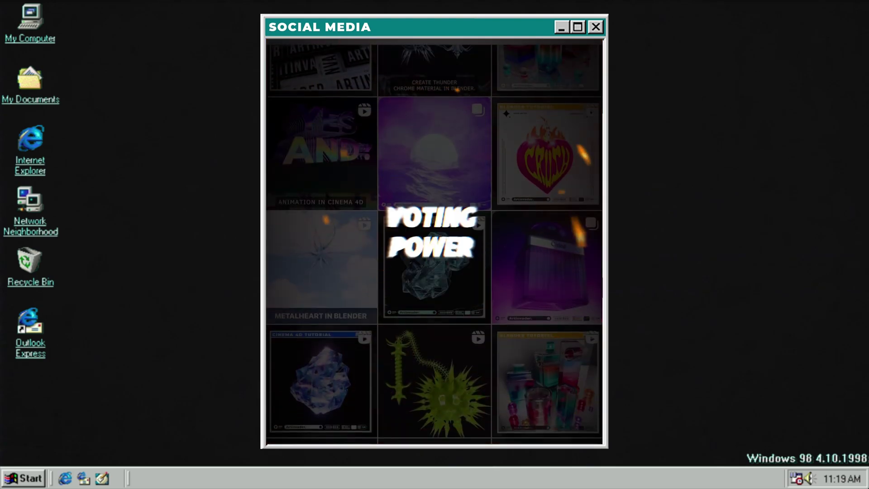
{"action": "scroll", "coordinate": [434, 247], "scroll_direction": "down", "scroll_amount": 5}
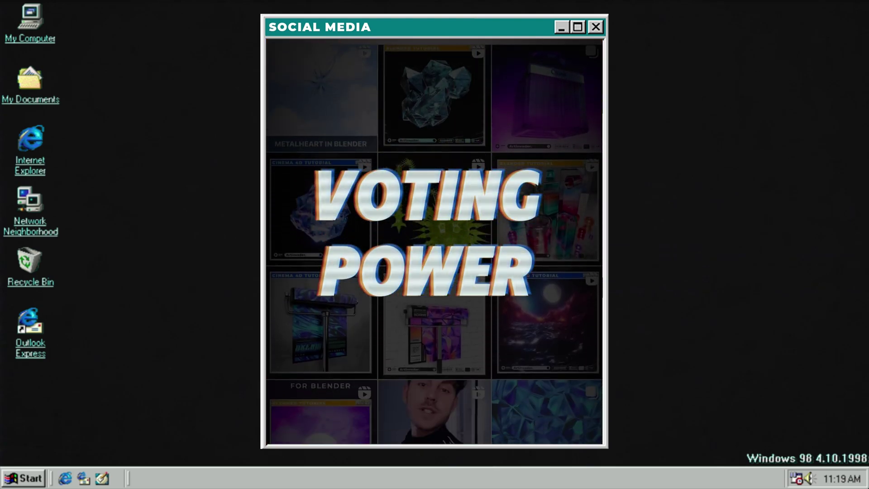
{"action": "scroll", "coordinate": [435, 247], "scroll_direction": "down", "scroll_amount": 2}
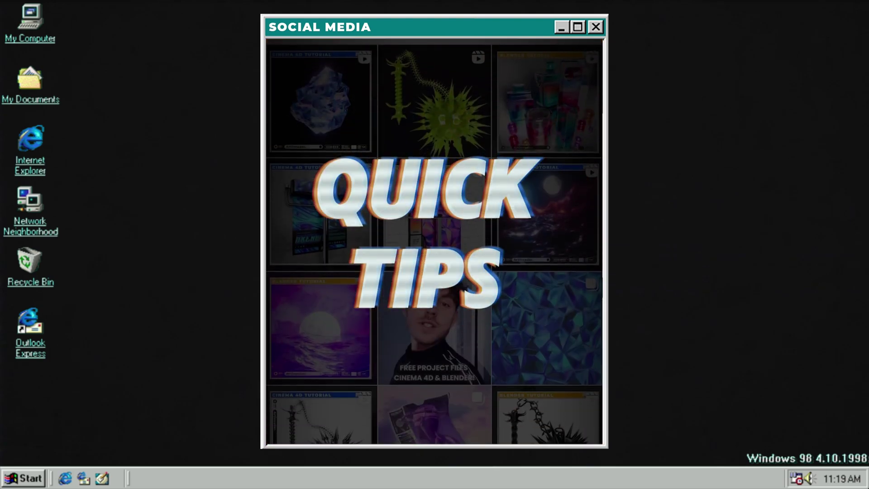